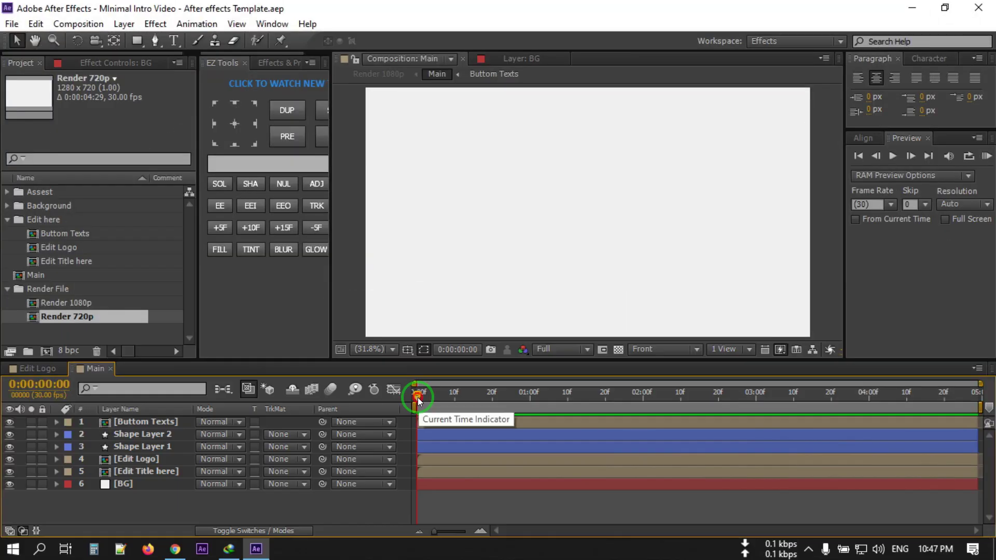
- Preview the finished logo intro animation in the Main composition by playing and scrubbing through its timeline
drag(417, 397, 404, 462)
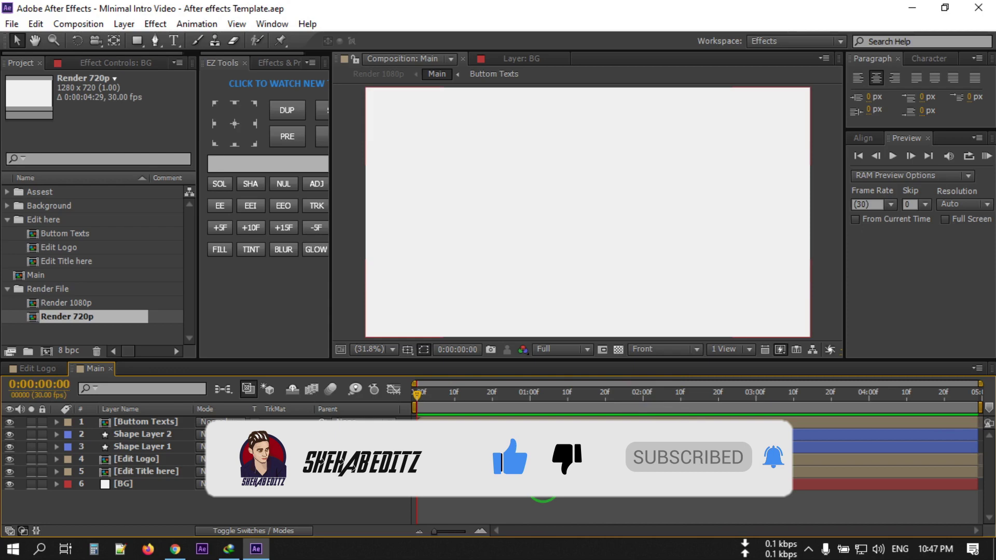
drag(415, 394, 399, 412)
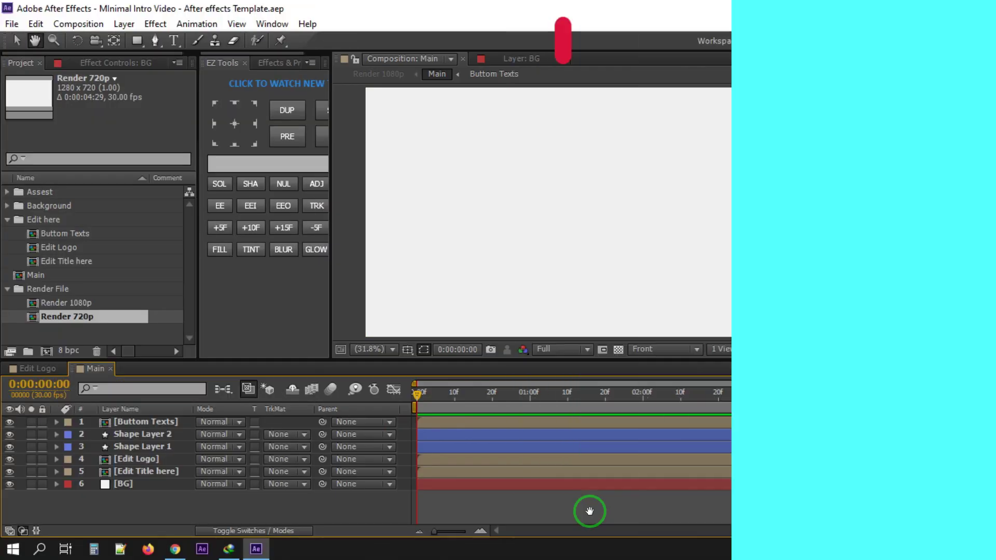
key(space)
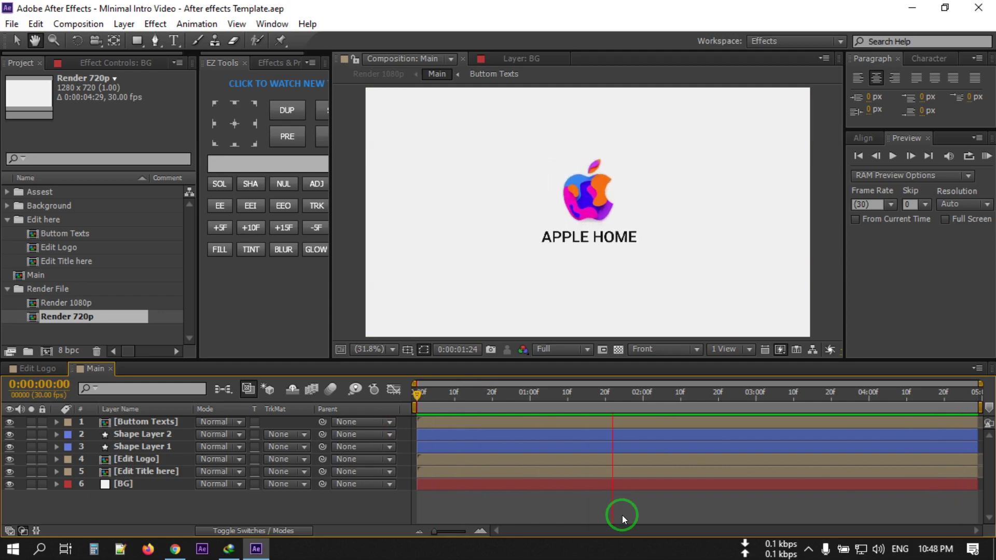
drag(702, 398, 578, 410)
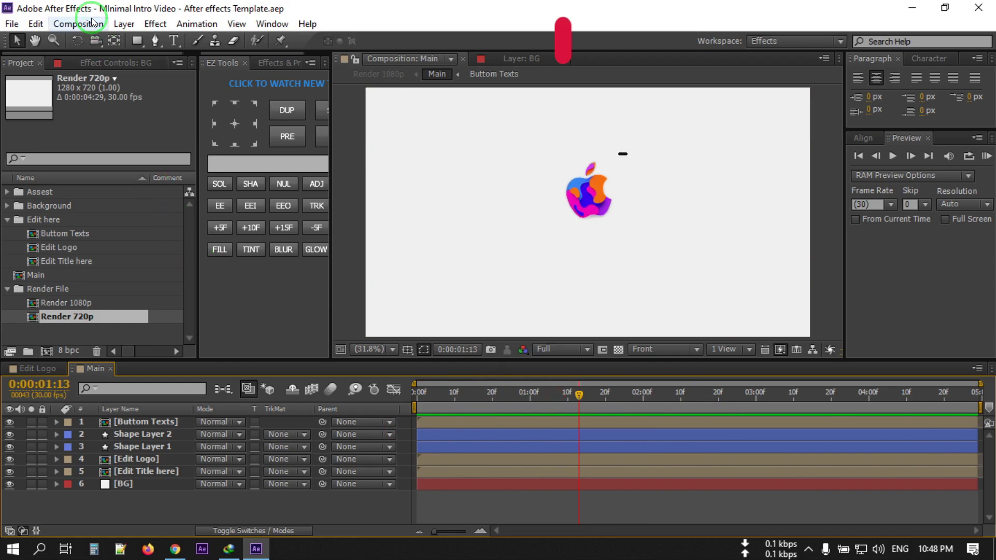
- Create a new 1920 x 1080 composition named Main at 30 fps with a duration of 0:00:05:00
click(73, 24)
click(98, 41)
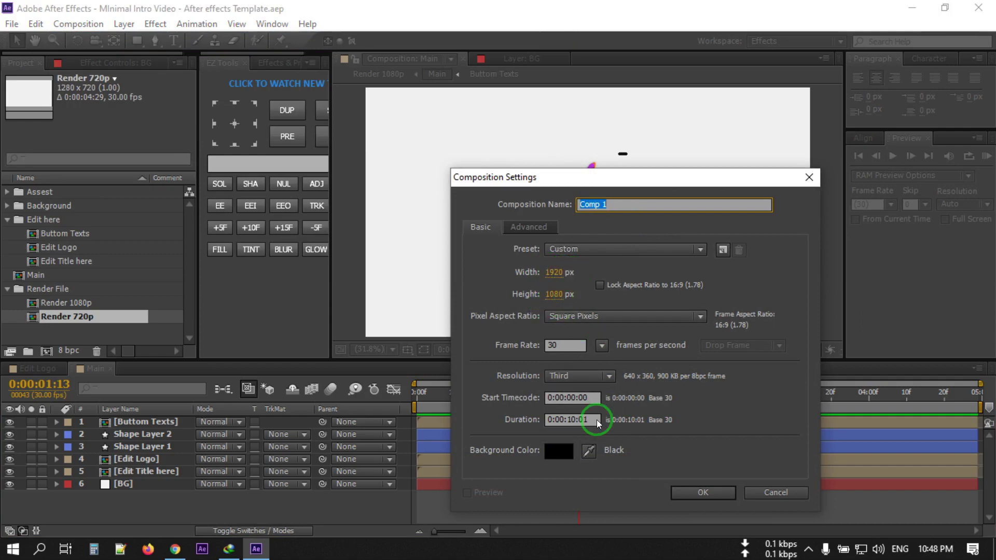
click(569, 421)
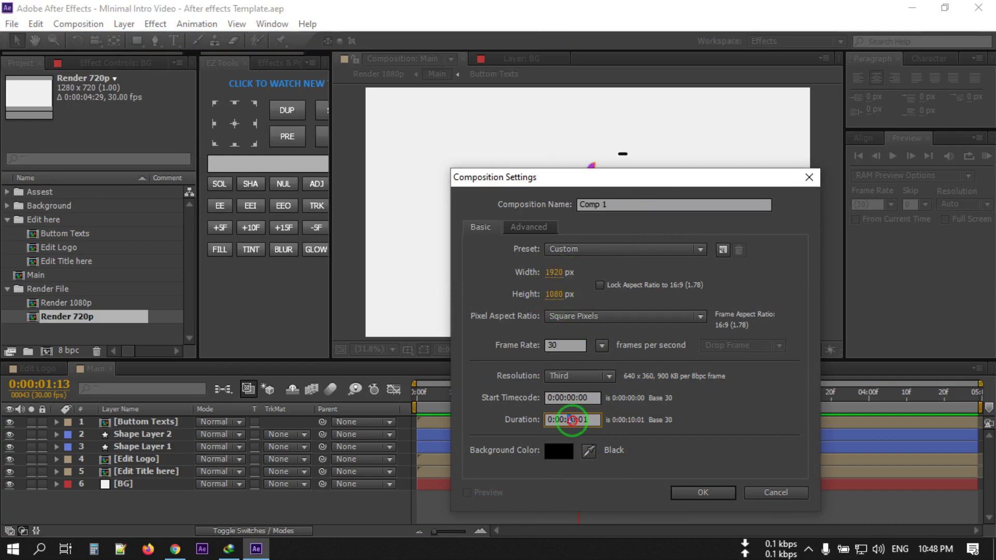
text(05:)
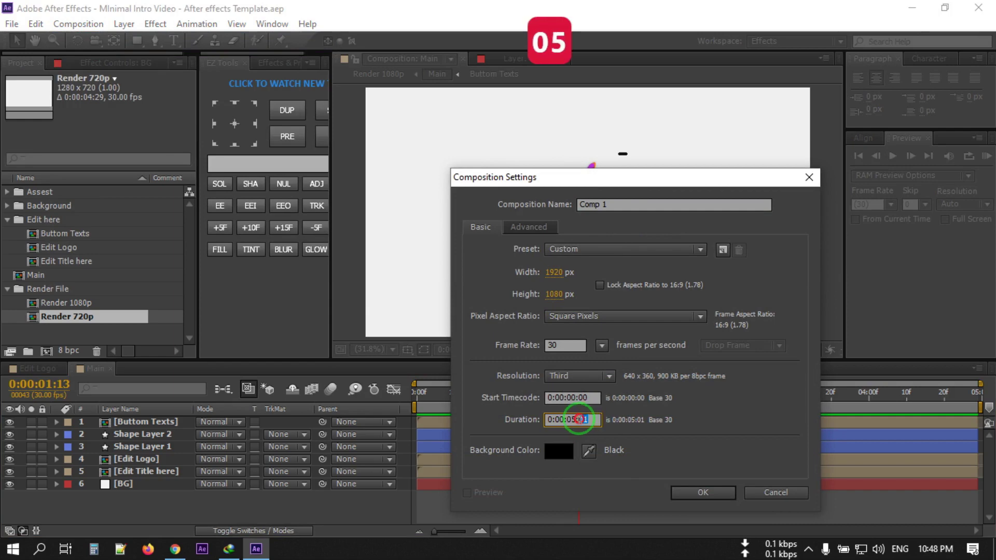
text(00)
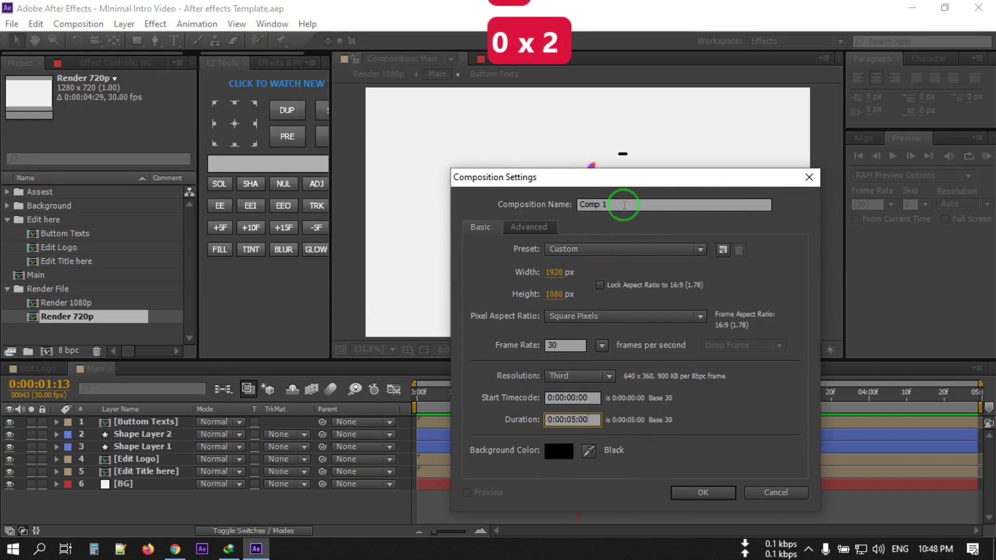
double_click(581, 204)
text(Main)
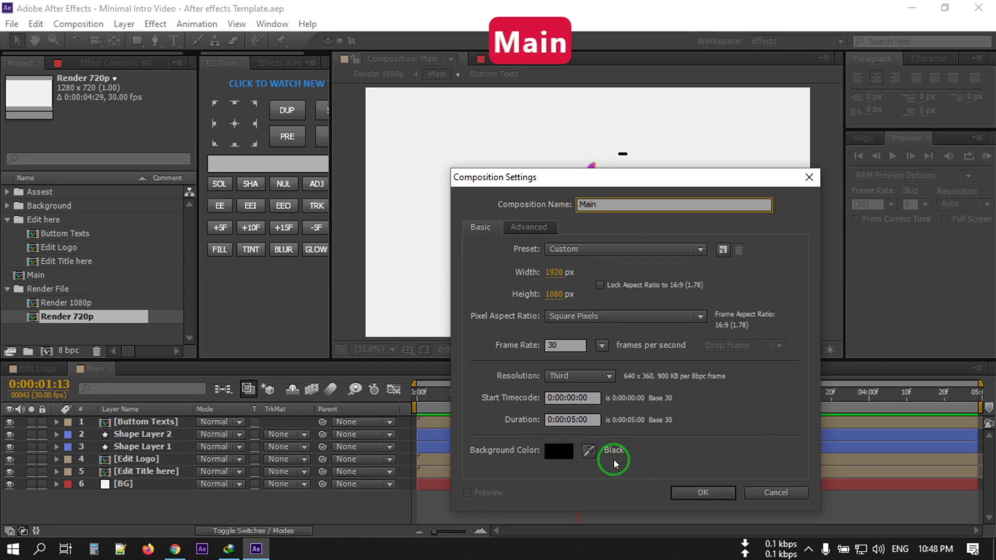
click(702, 492)
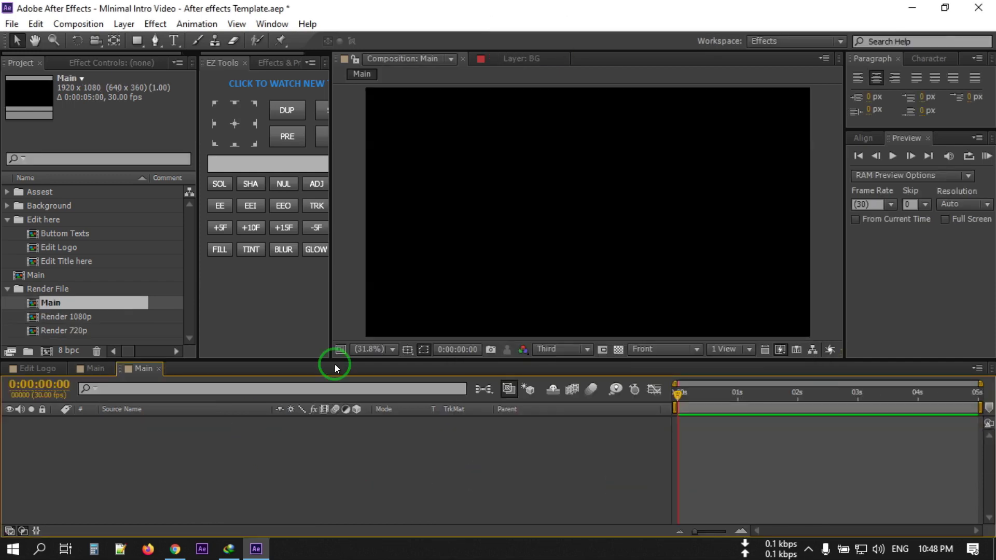
- Add a full-frame off-white solid layer named BG to the new Main composition
right_click(132, 452)
mouse_move(188, 294)
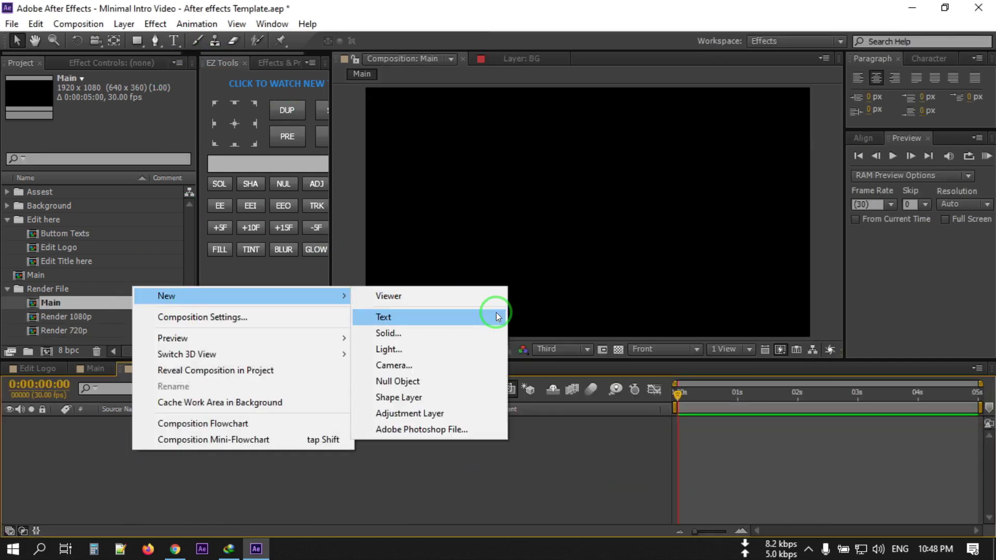
click(408, 337)
click(290, 436)
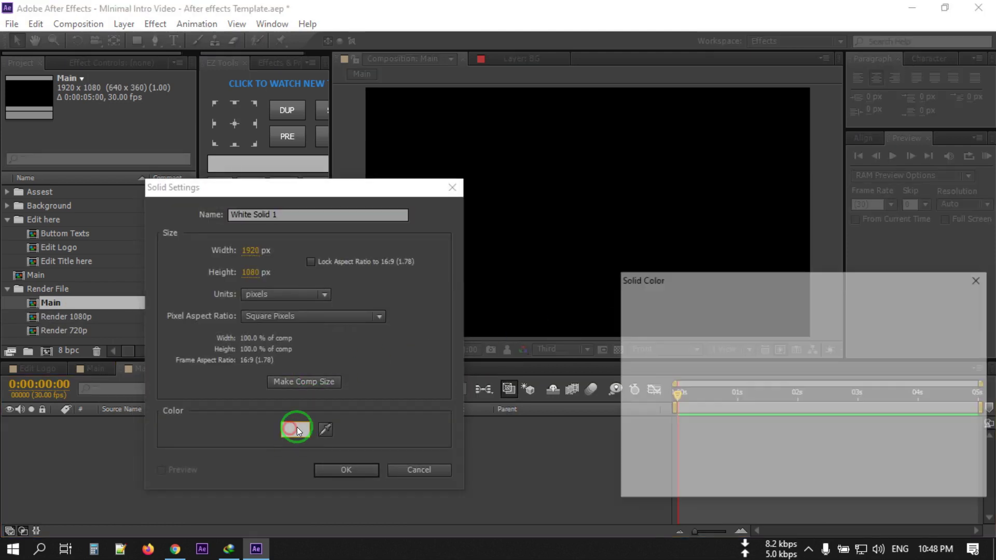
drag(649, 330, 619, 314)
click(931, 304)
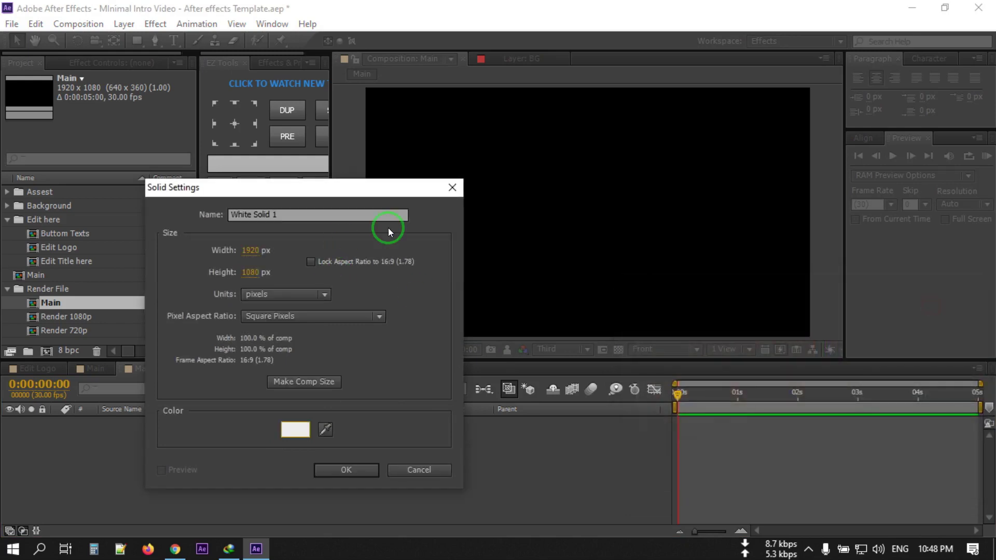
click(297, 214)
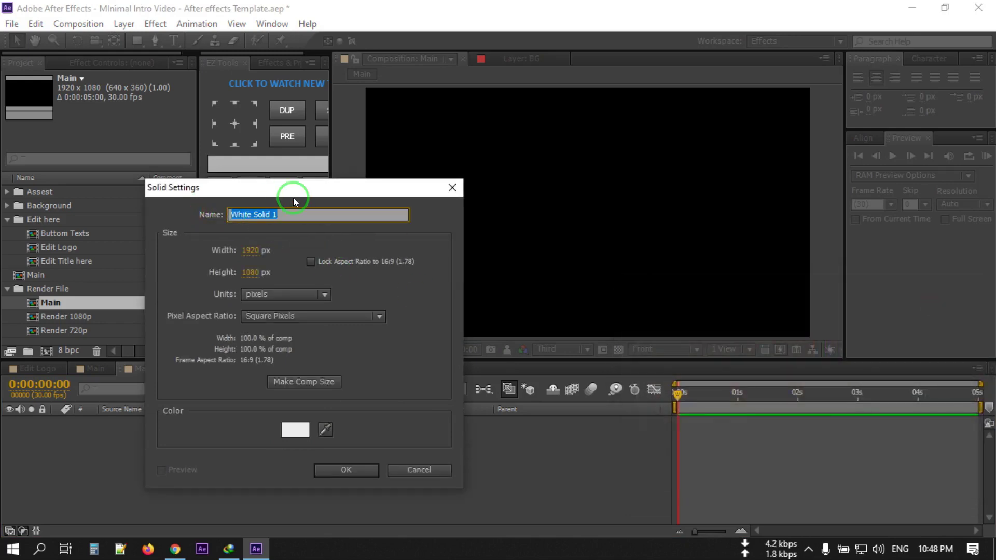
text(BG)
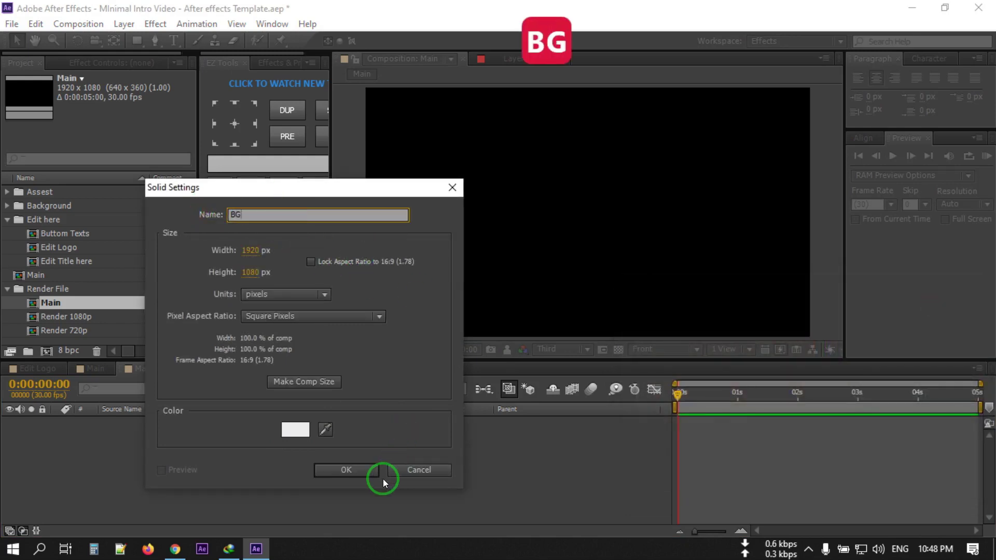
click(356, 471)
click(375, 465)
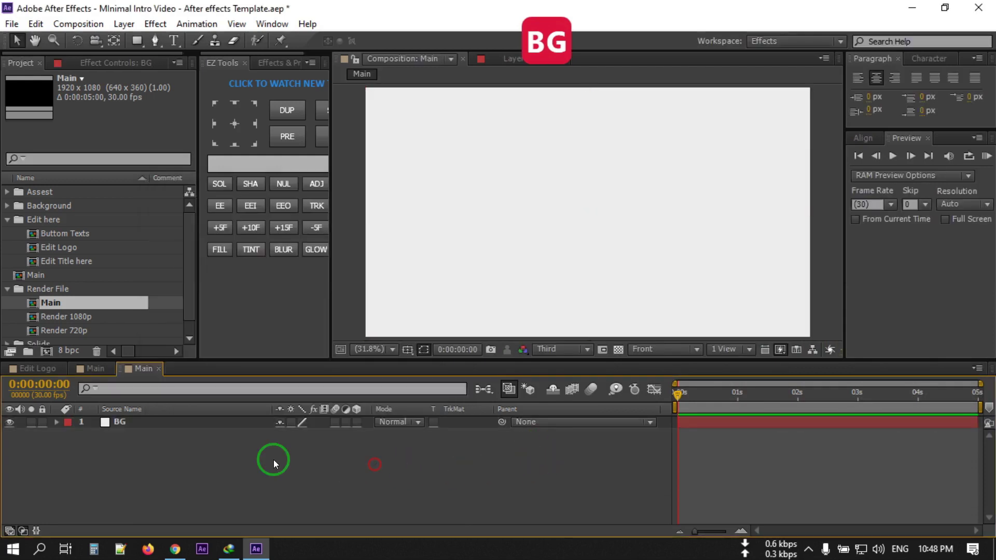
- Apply the Fill effect to the BG layer and set its color to light grey E9E9E9
click(123, 421)
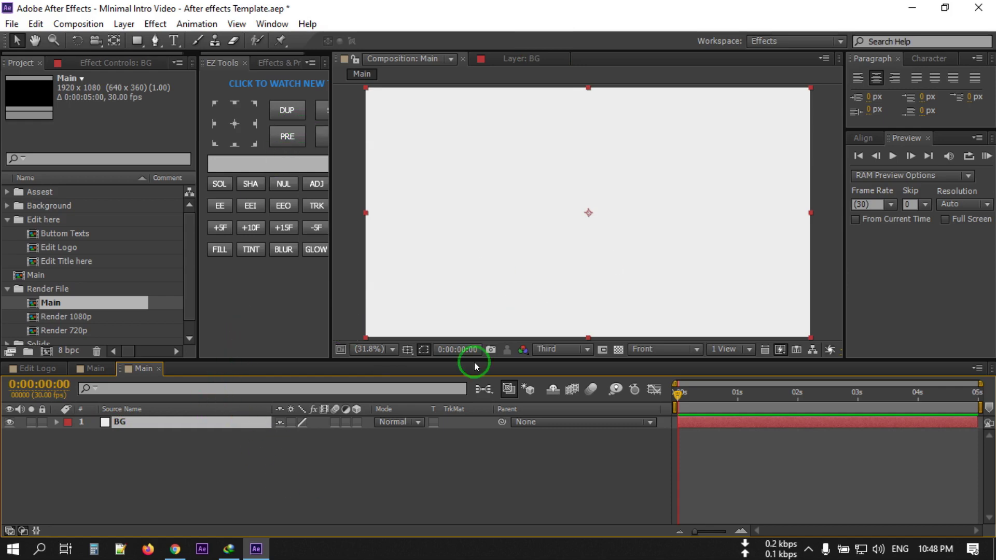
click(284, 64)
click(252, 78)
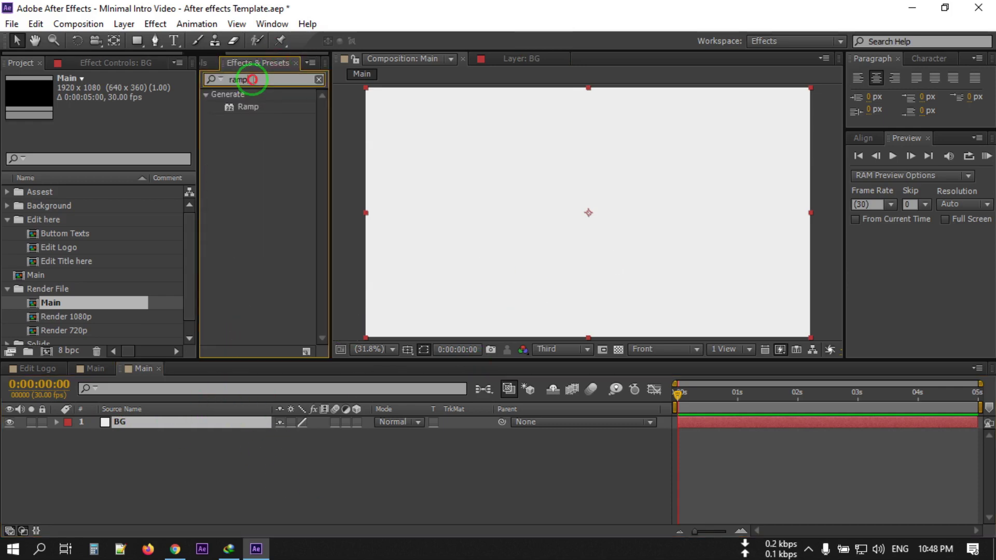
text(fill)
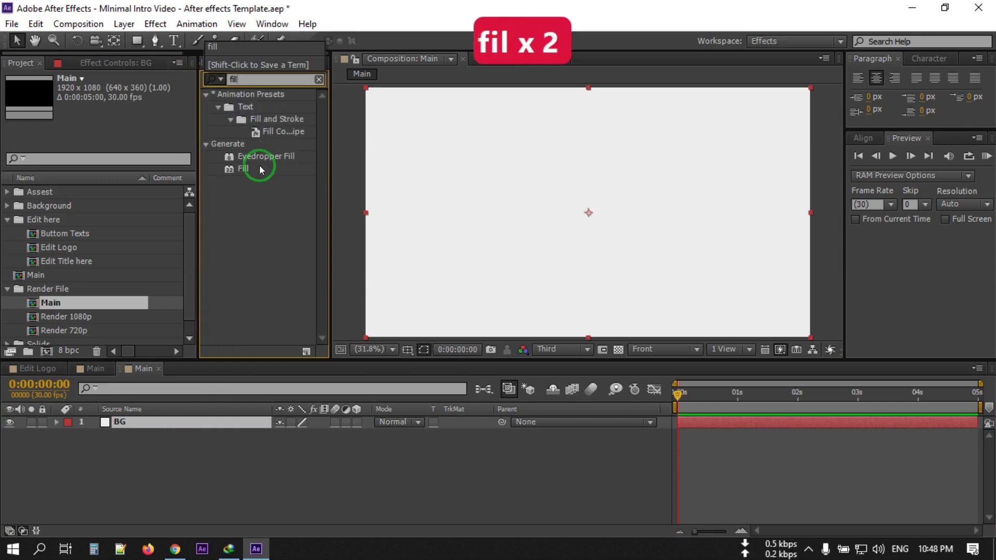
drag(242, 169, 129, 423)
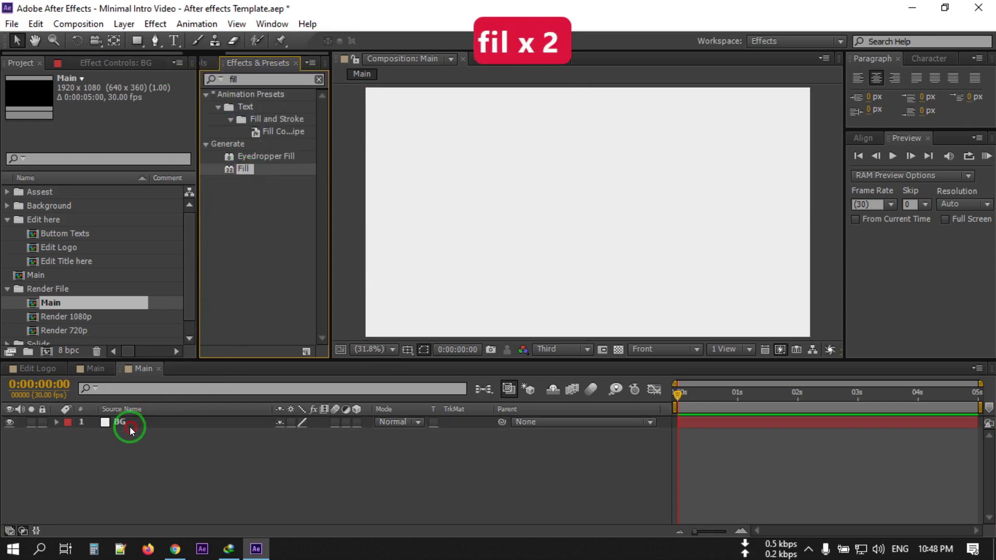
click(117, 128)
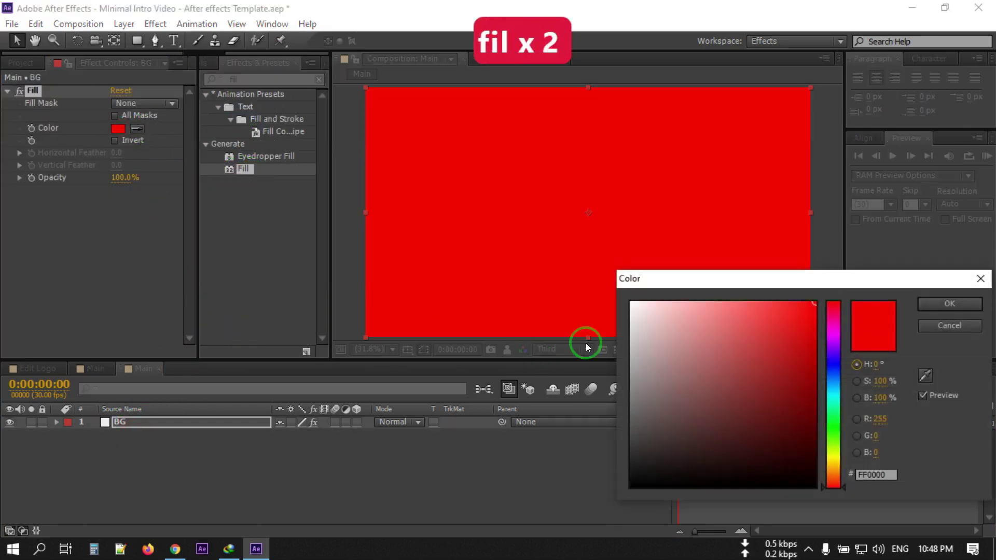
drag(640, 313, 620, 317)
click(664, 311)
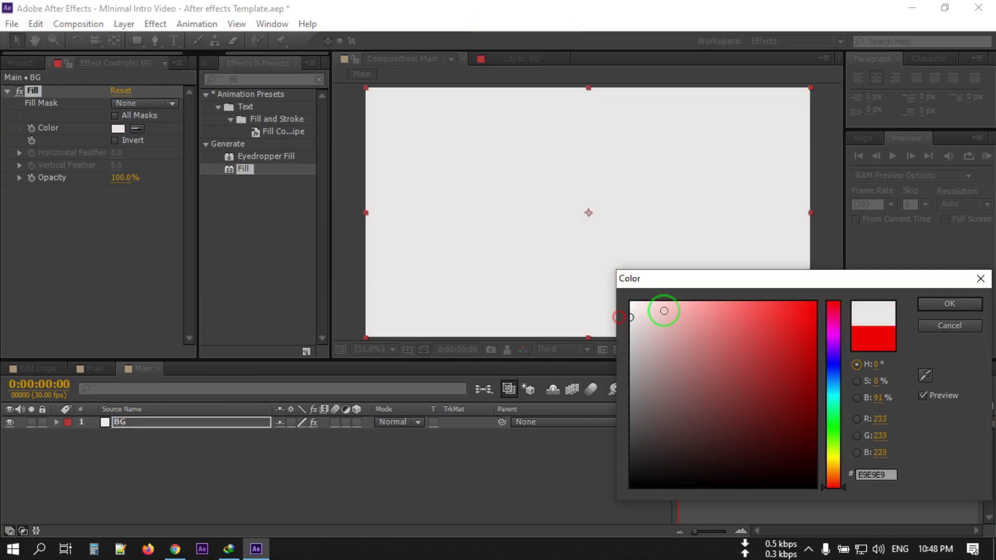
click(922, 303)
click(351, 471)
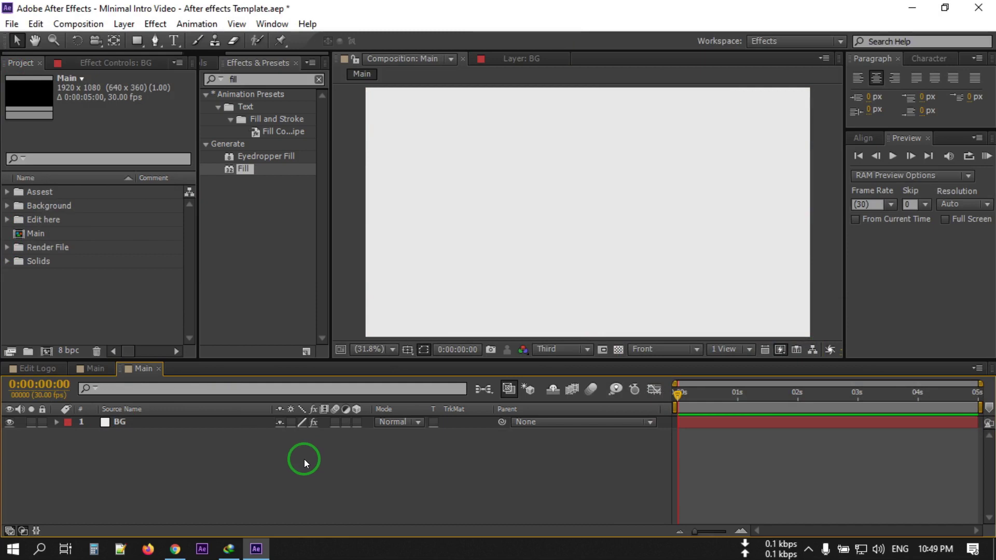
- Activate the Rectangle tool with no layer selected and set the shape fill to None
drag(137, 40, 210, 42)
click(138, 41)
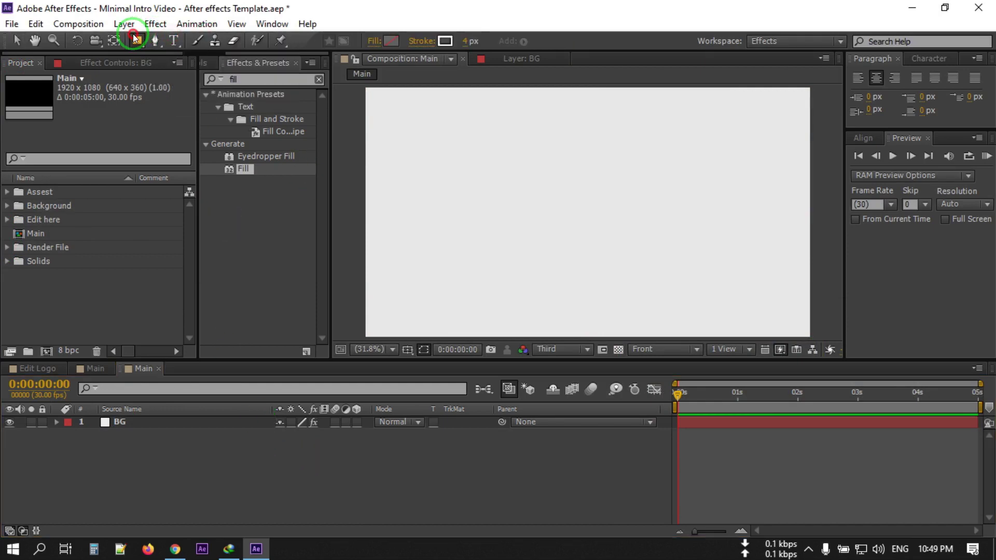
drag(137, 41, 215, 44)
click(377, 43)
click(676, 224)
click(724, 306)
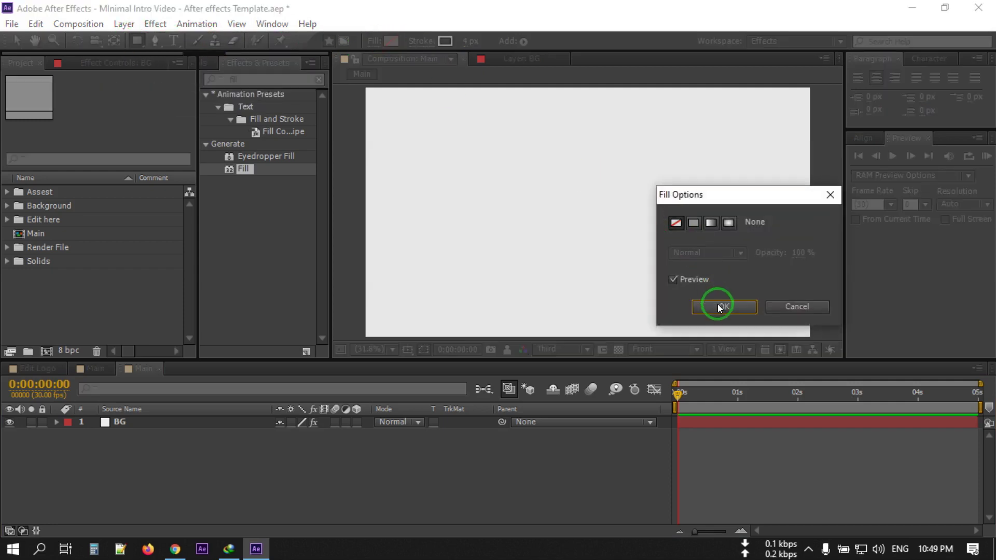
- Keep the shape stroke as a solid color and set its width to 8 px
click(436, 111)
click(423, 41)
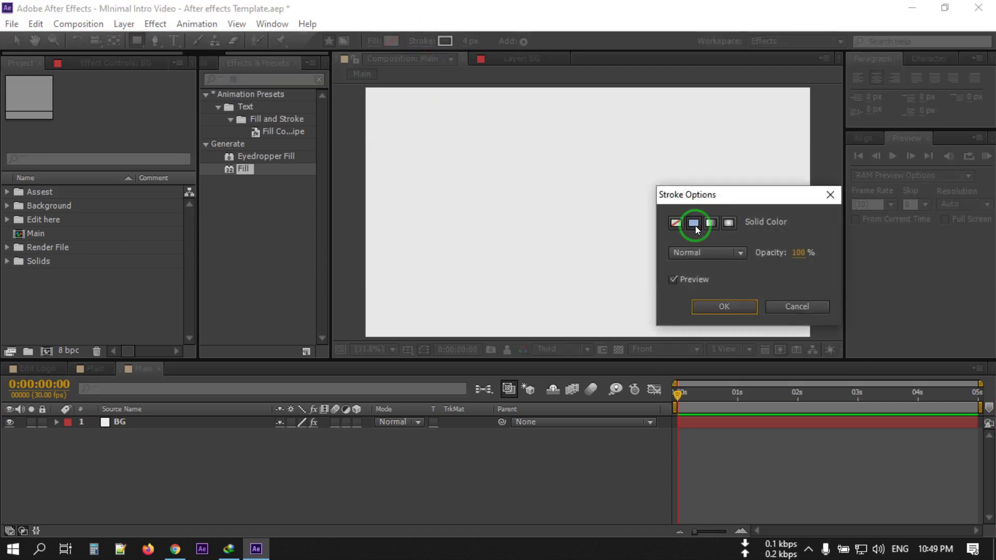
click(724, 305)
click(466, 41)
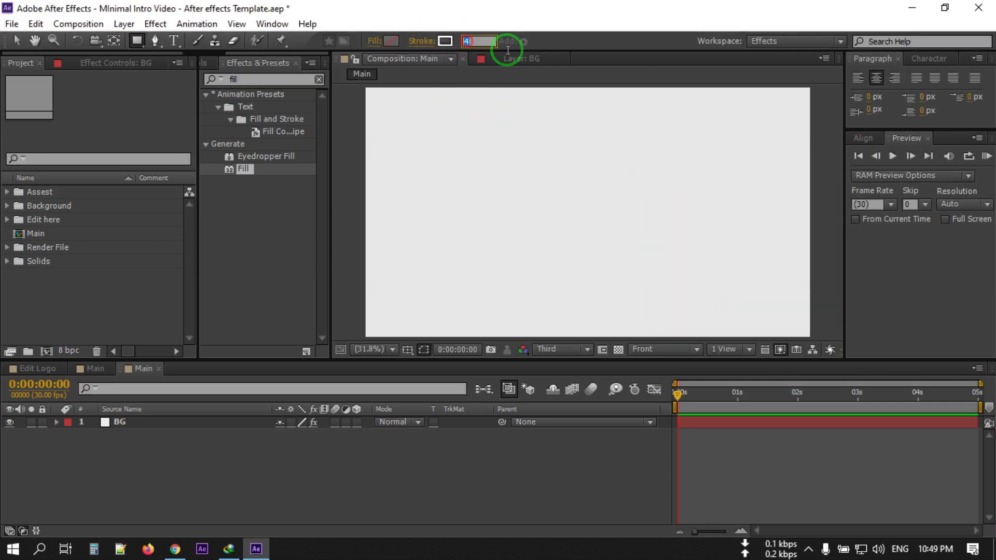
text(8)
key(Return)
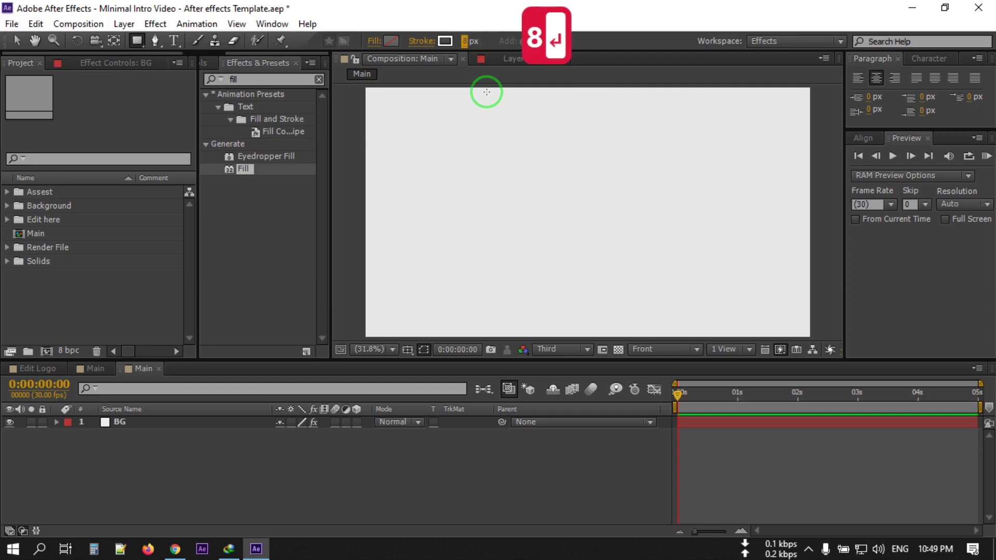
- Show the Title/Action Safe guides over the composition
click(412, 365)
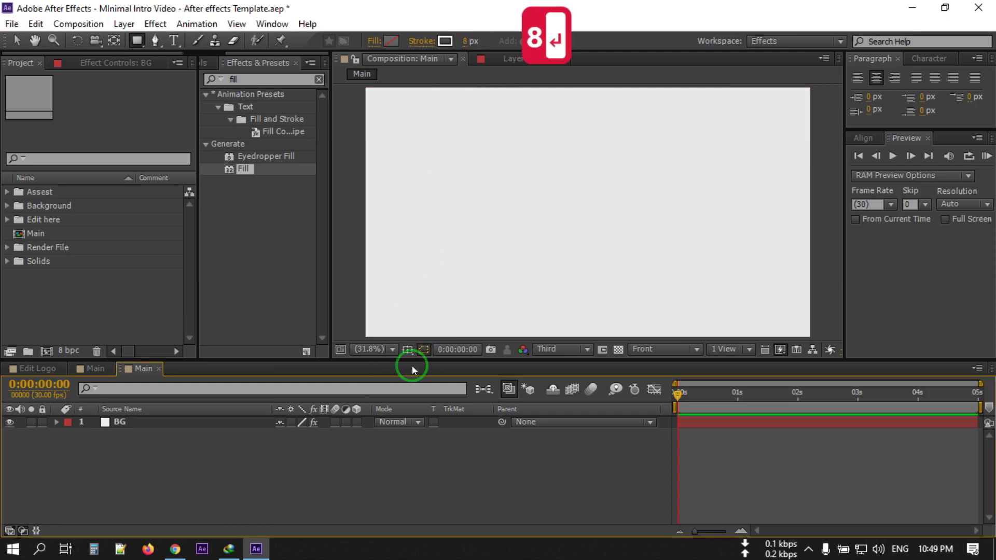
click(407, 349)
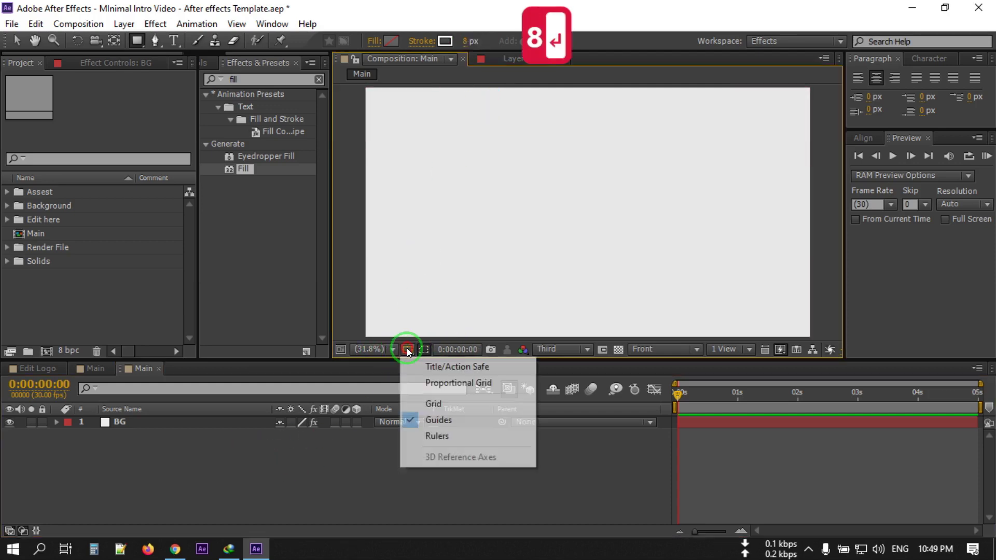
click(453, 372)
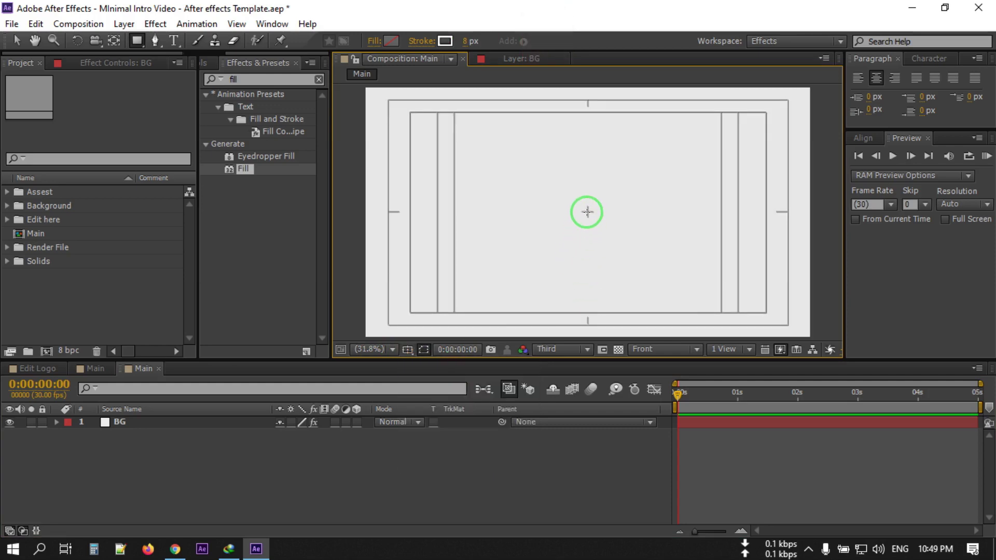
- Draw a stroked square outward from the center of the frame, and collapse the new shape layer's properties
click(587, 212)
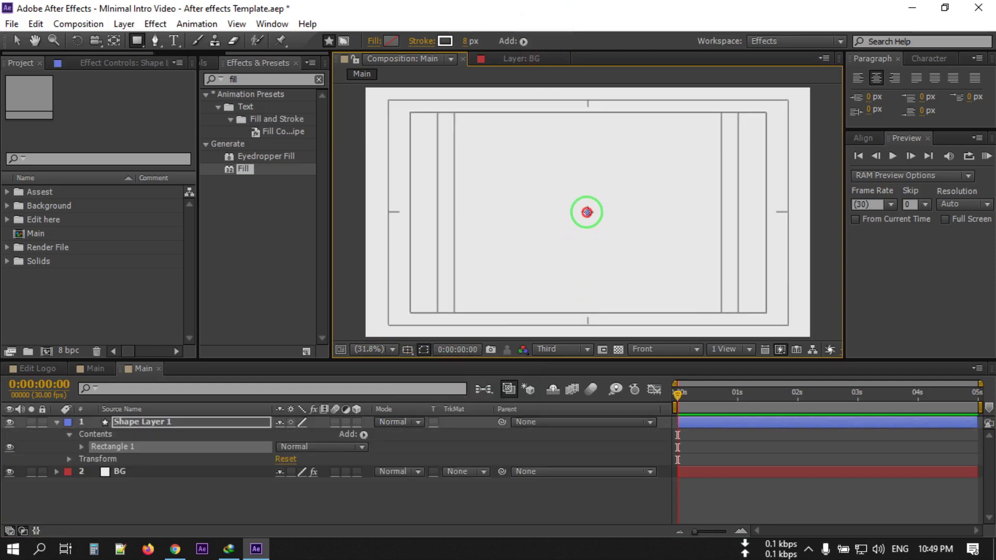
drag(587, 212, 623, 231)
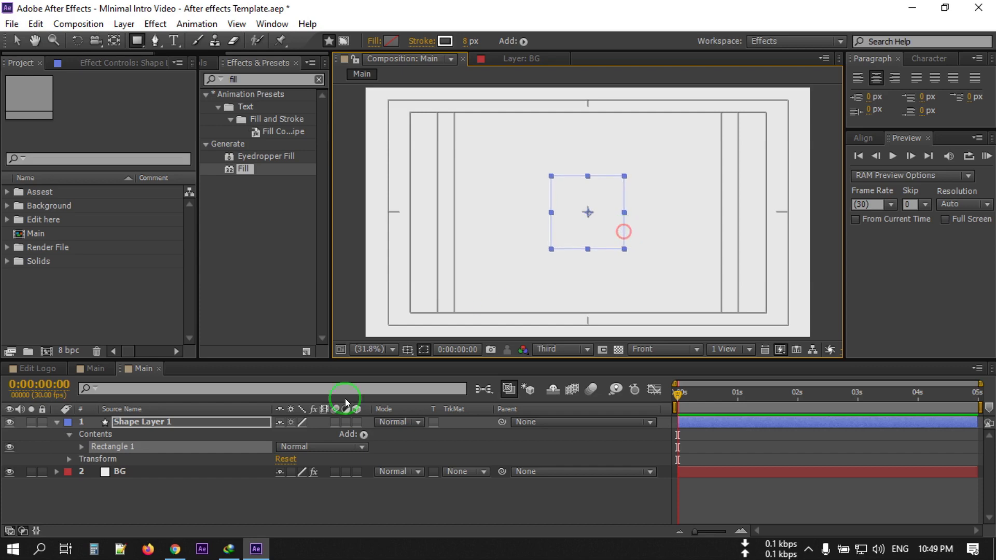
click(163, 486)
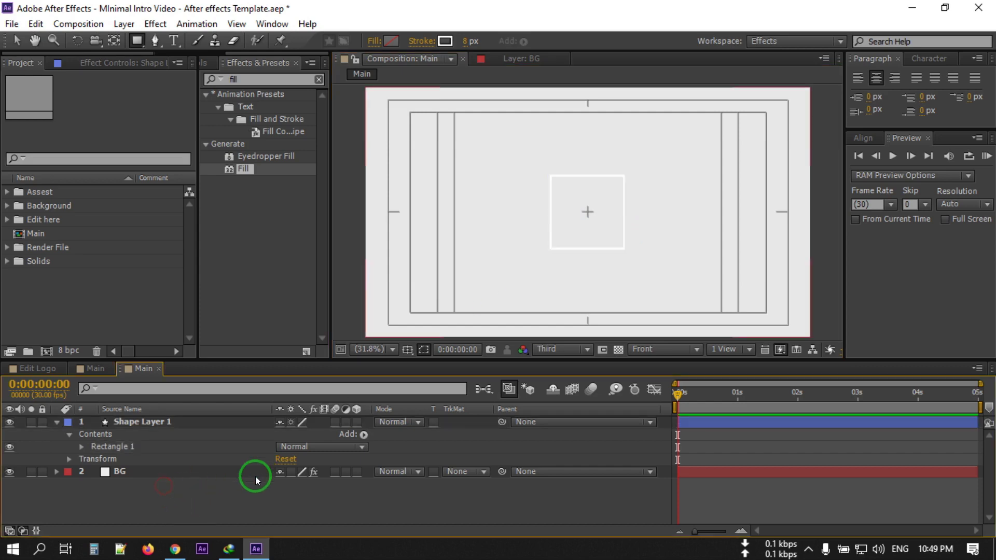
click(139, 421)
click(57, 422)
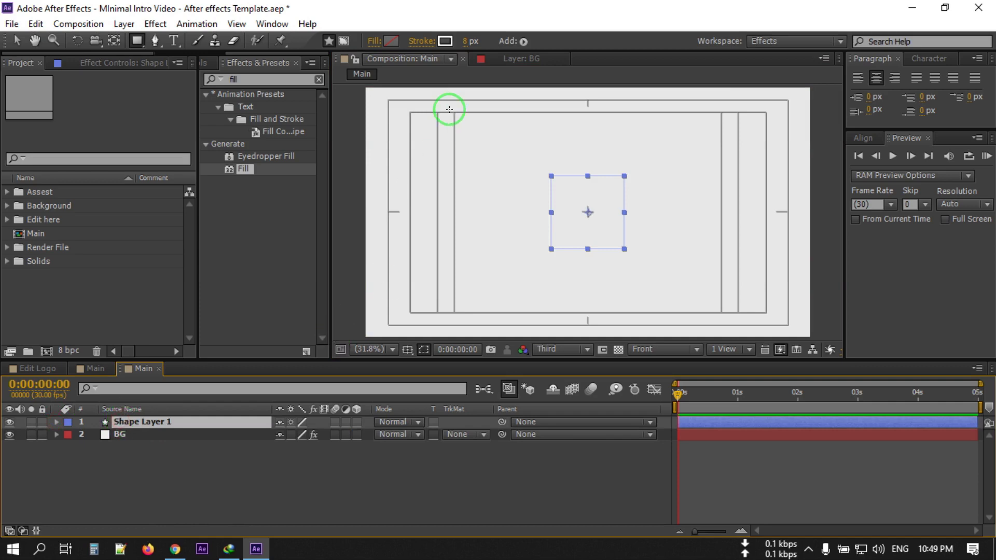
- Change the square's stroke color to dark grey and leave the shape layer deselected at the first frame
click(444, 42)
mouse_move(695, 334)
mouse_down()
mouse_move(574, 475)
mouse_move(550, 488)
mouse_move(546, 442)
mouse_move(638, 443)
mouse_up()
click(929, 303)
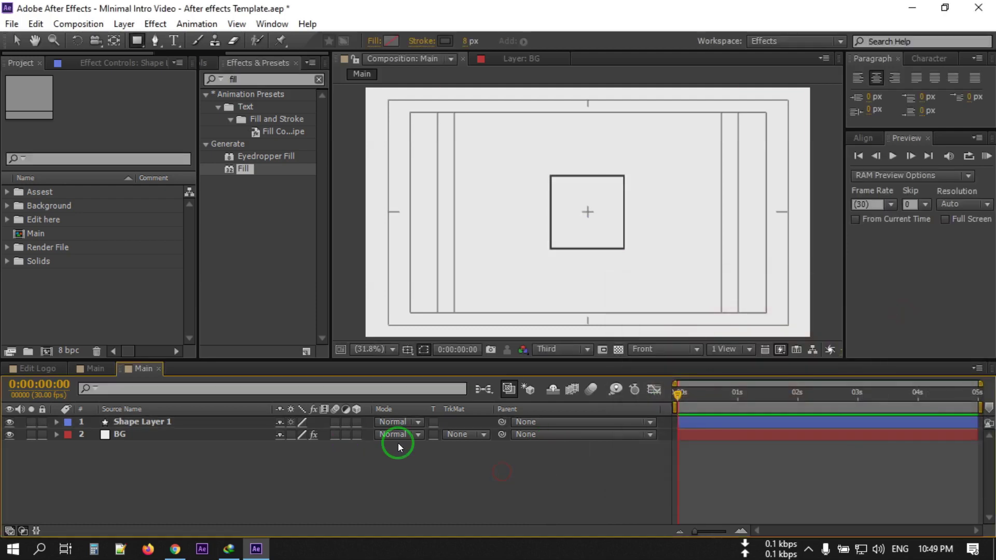
click(127, 420)
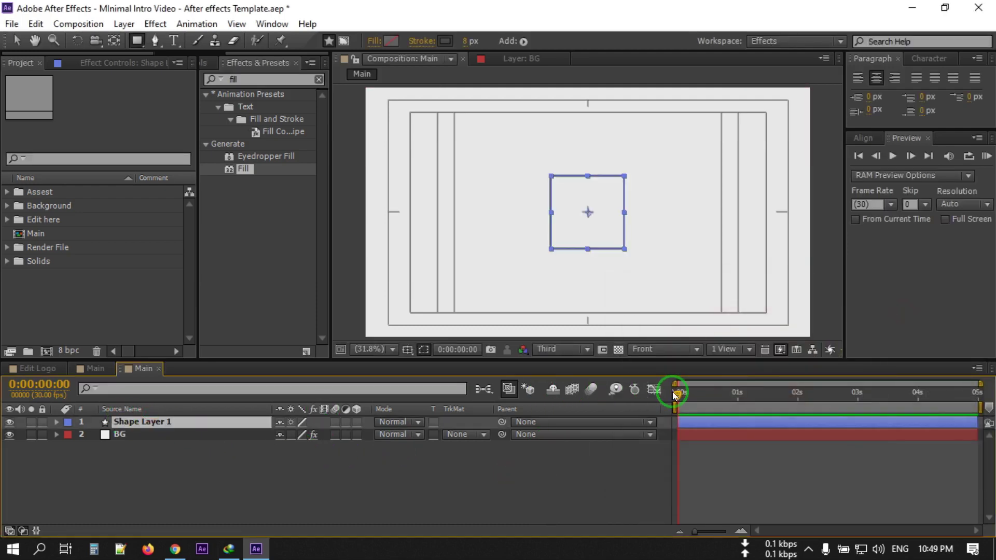
drag(680, 396, 646, 400)
click(523, 474)
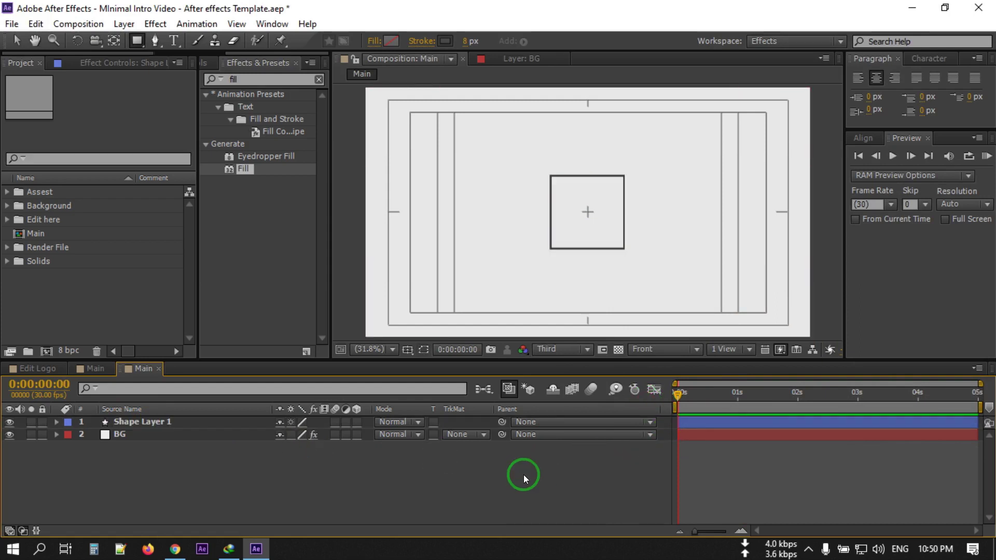
- Add Trim Paths to Shape Layer 1 and reveal its properties
click(55, 422)
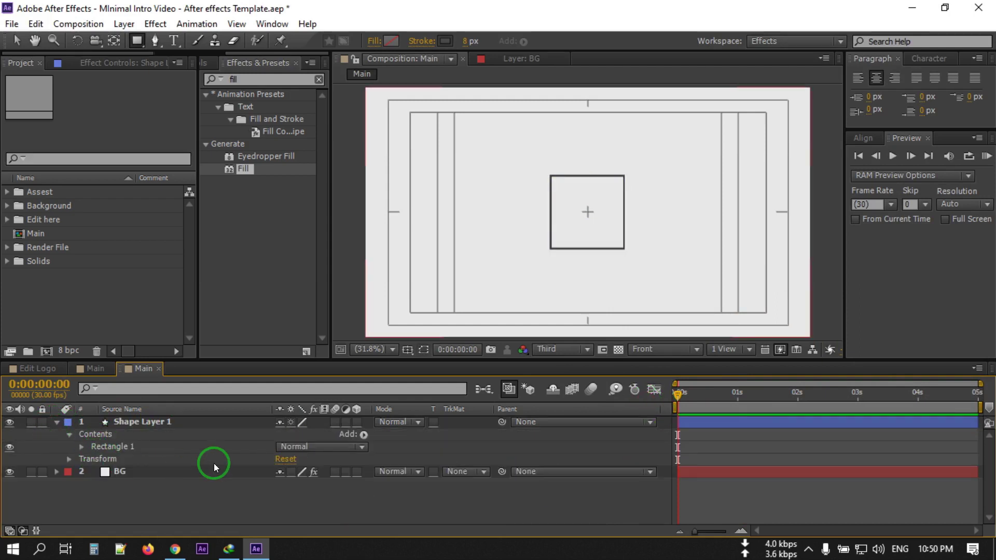
click(364, 435)
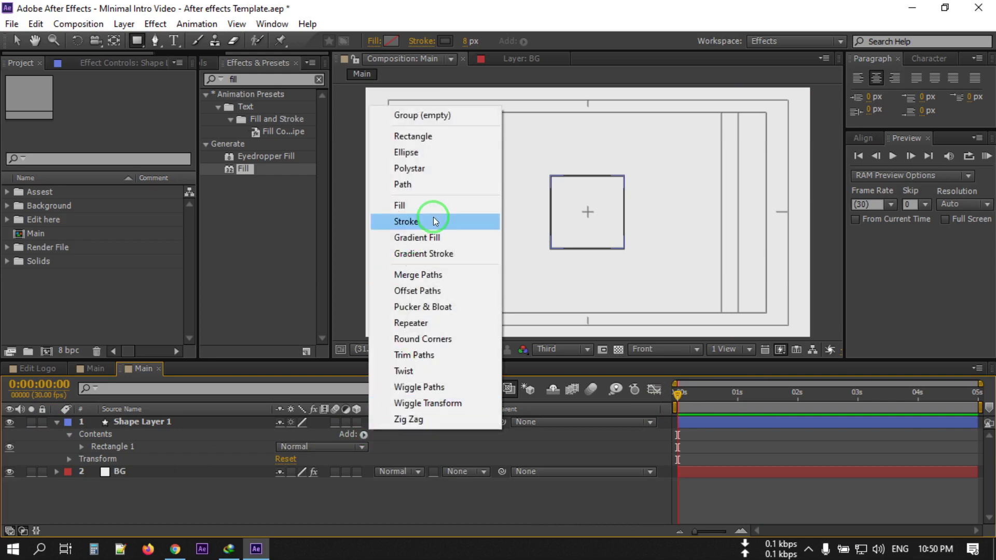
click(433, 354)
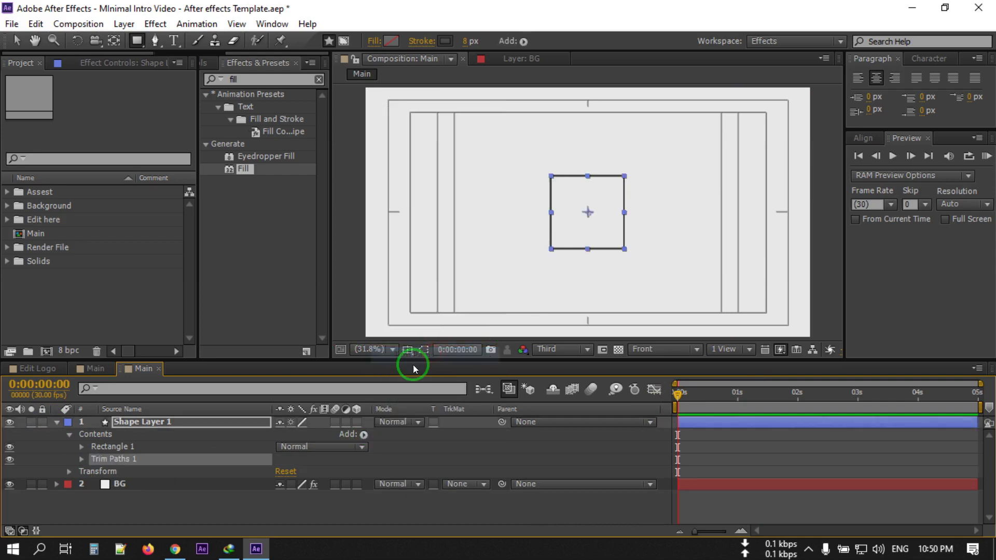
click(80, 459)
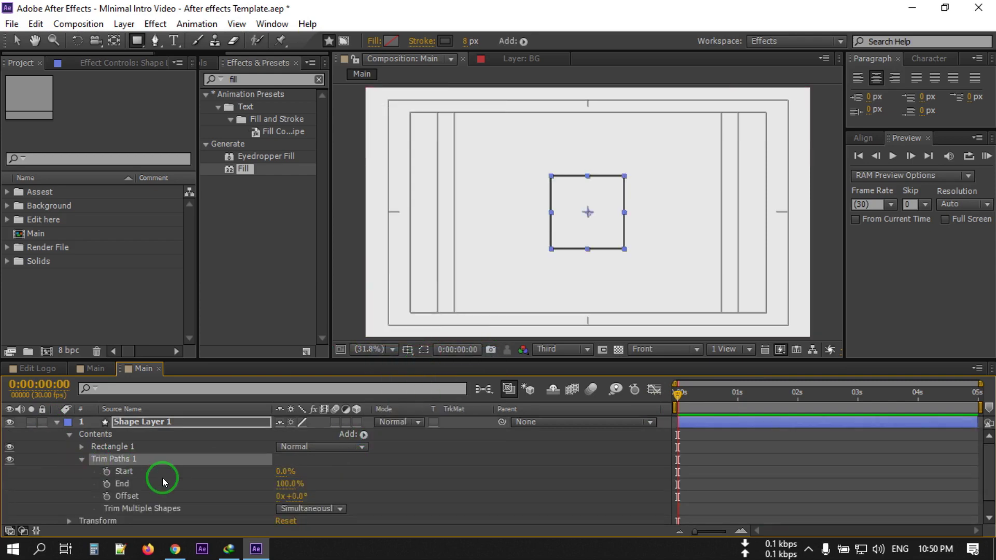
- Set the Trim Paths Start to 41% and display the composition at 100% in Full resolution
drag(280, 469, 316, 471)
key(slash)
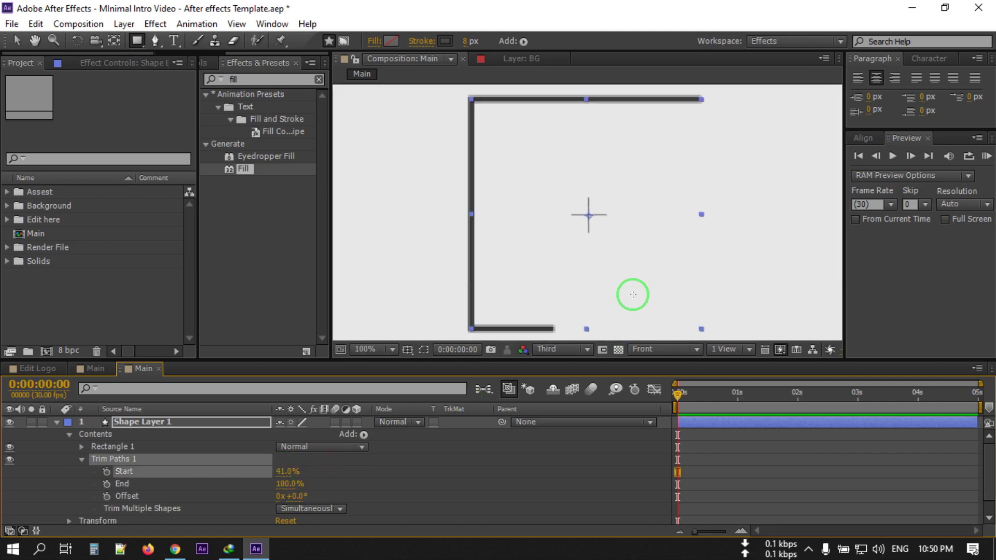
click(551, 349)
click(557, 387)
- Set the rectangle stroke's line cap to Round Cap and its line join to Round Join, and collapse Rectangle 1
scroll(210, 429, down, 1)
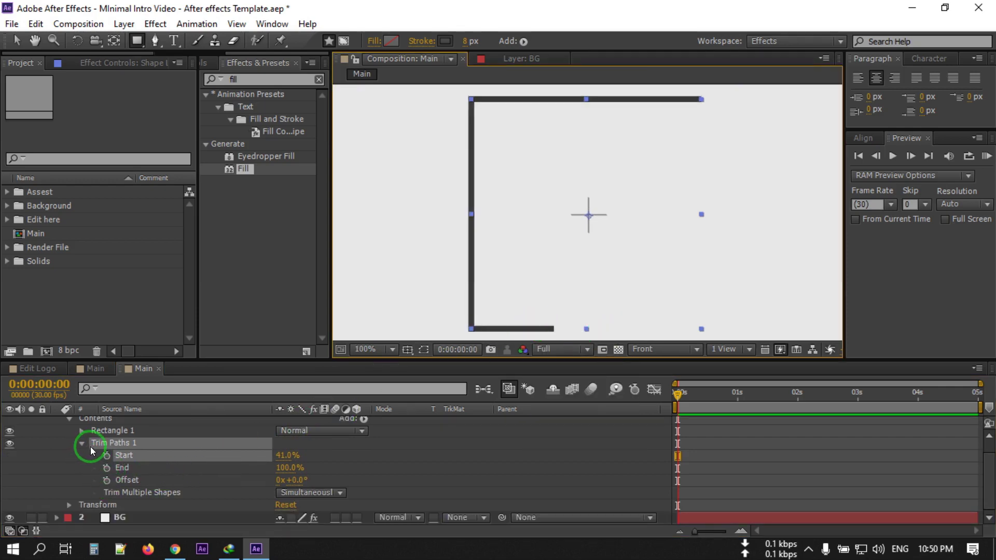
click(81, 431)
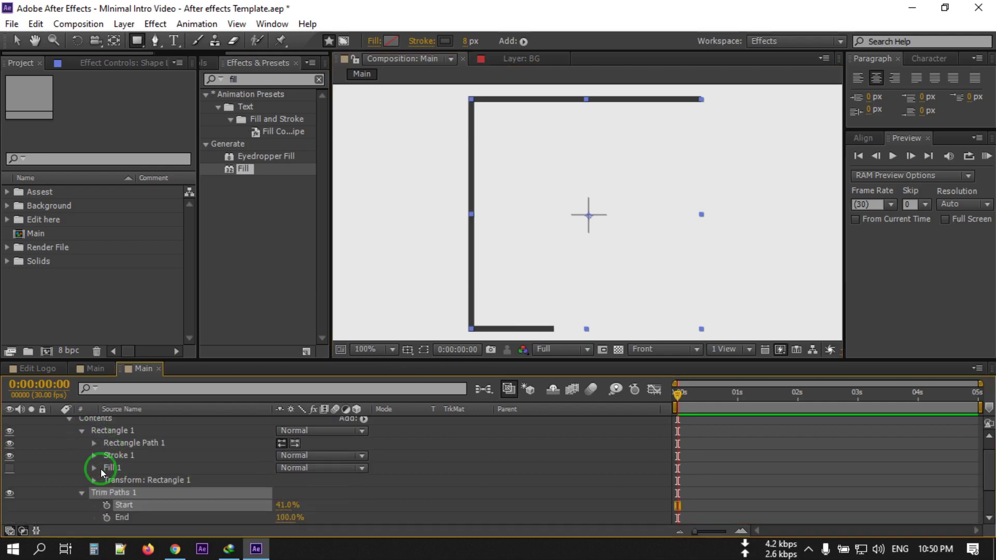
click(94, 455)
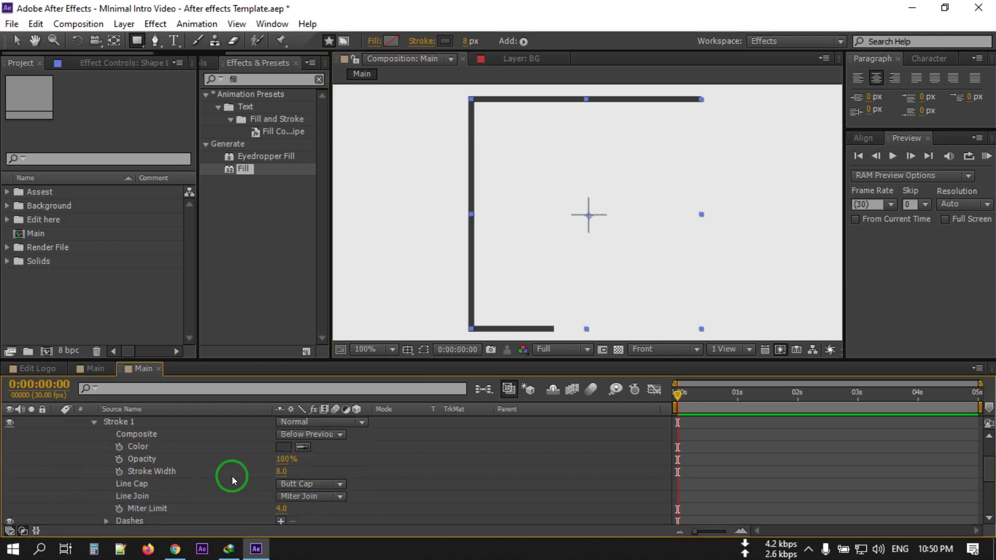
click(298, 483)
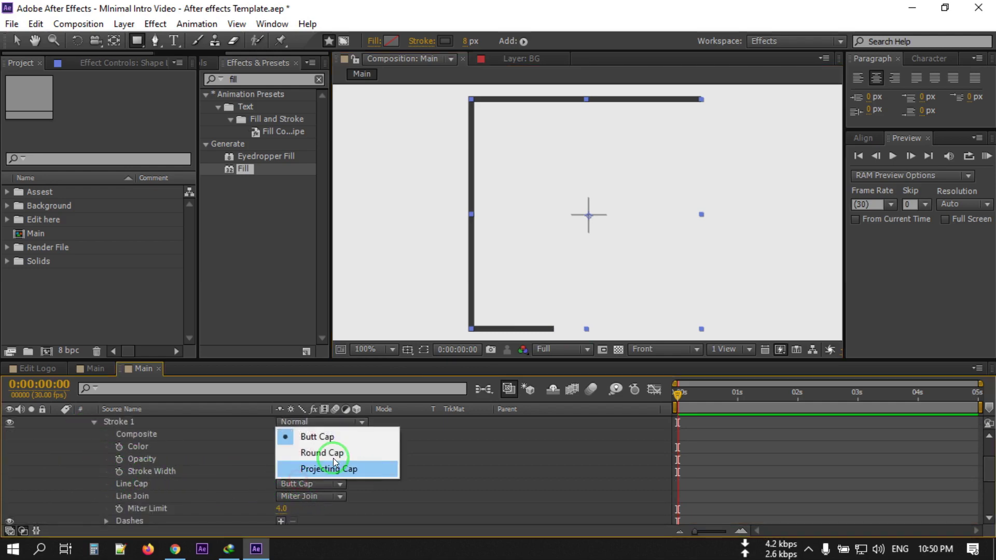
click(322, 451)
click(303, 496)
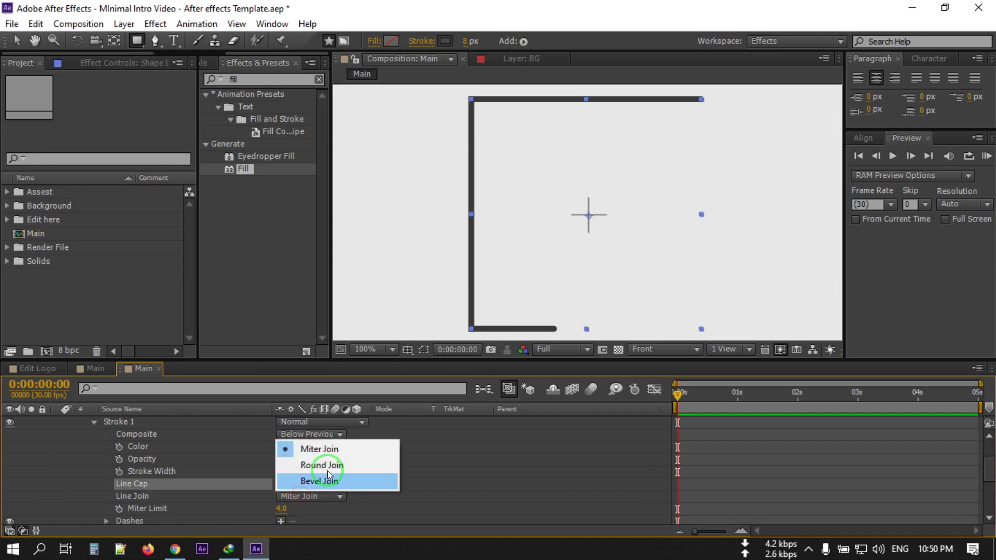
click(320, 465)
scroll(88, 447, up, 1)
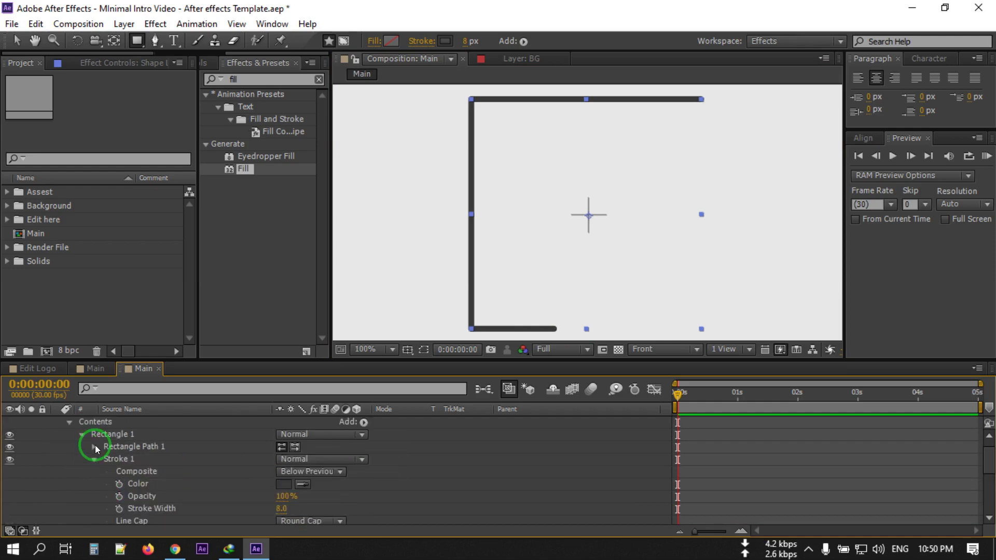
click(93, 458)
click(82, 434)
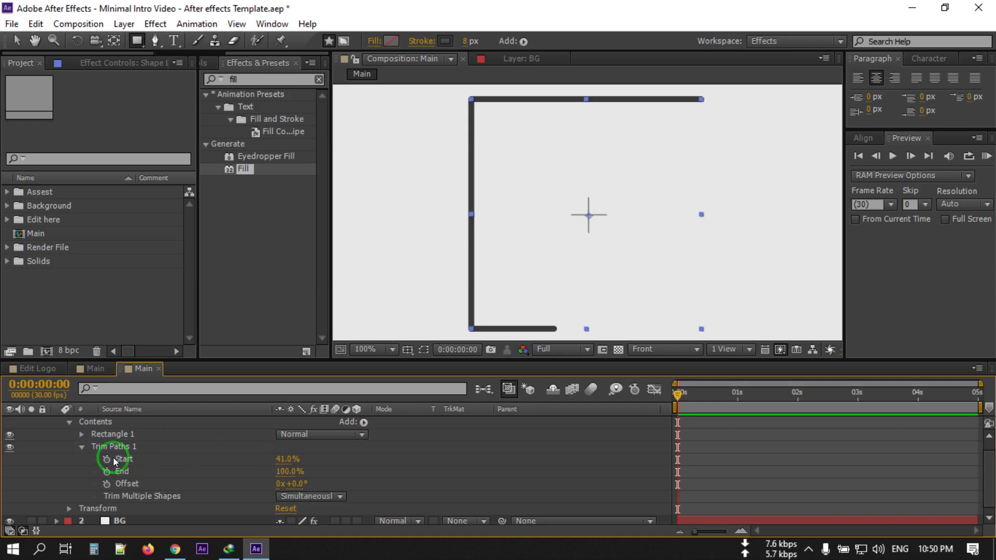
- Set the Trim Paths Start to 0% and keyframe End from 0% at the first frame to 100% at 1 second
mouse_move(287, 461)
mouse_down()
mouse_move(232, 460)
mouse_move(438, 454)
mouse_move(188, 473)
mouse_move(218, 474)
mouse_up()
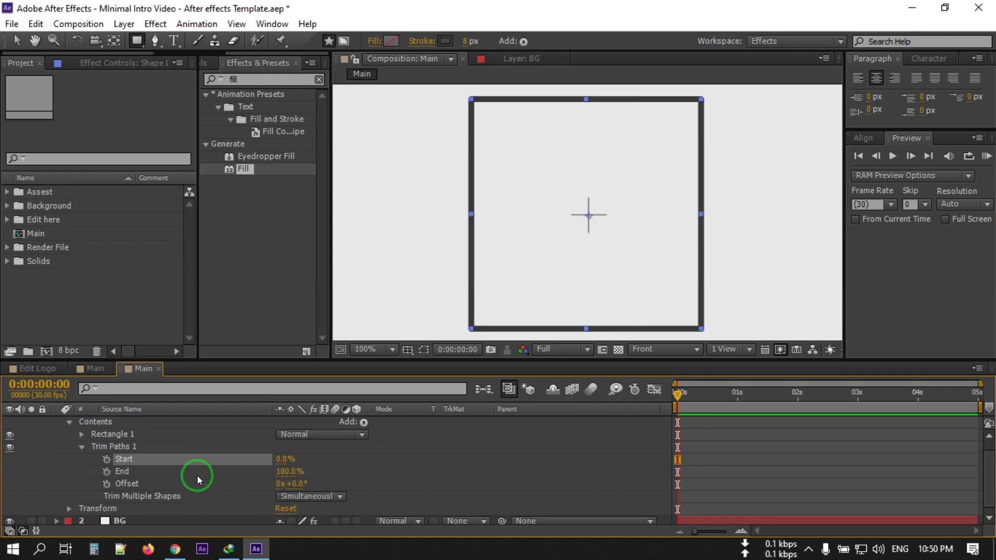
click(107, 471)
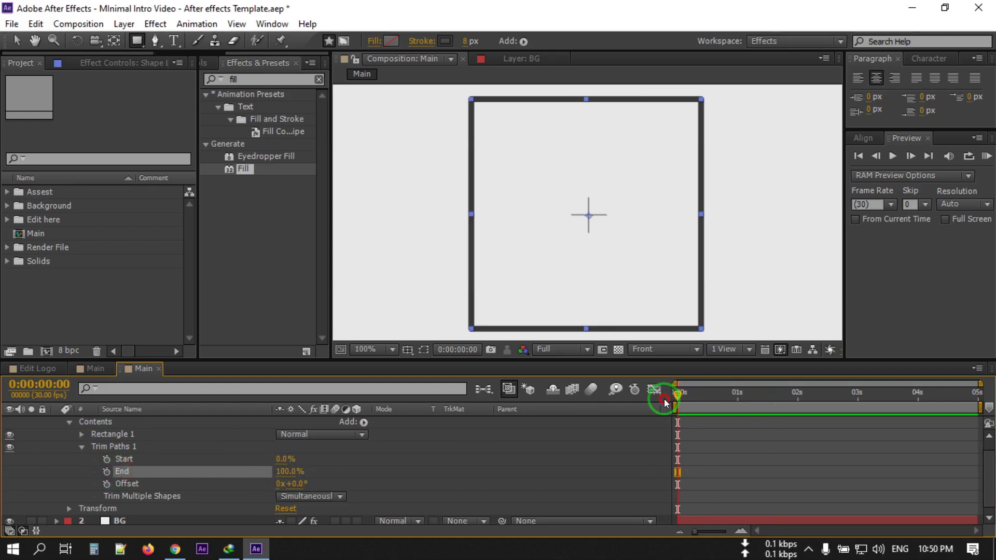
drag(282, 473, 107, 478)
click(107, 472)
click(621, 409)
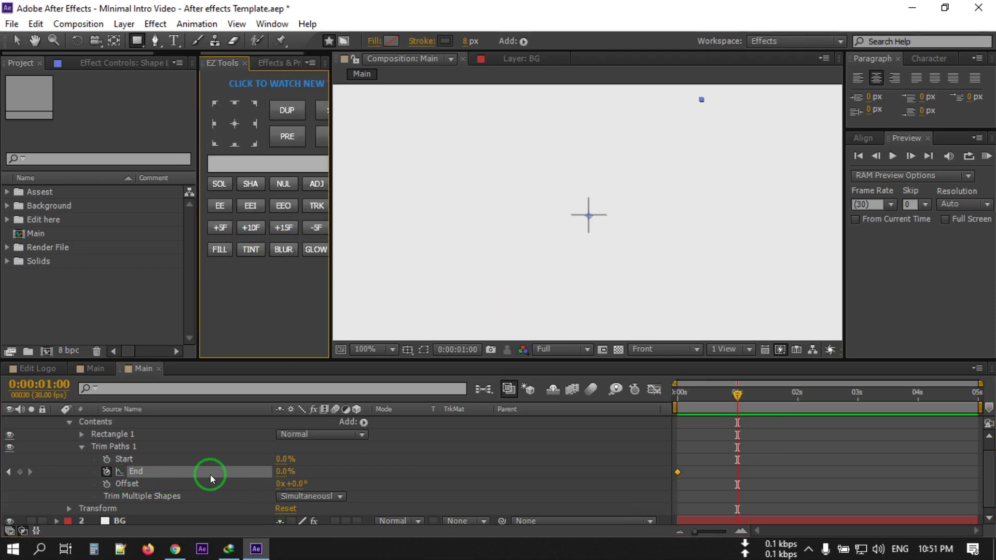
click(280, 471)
mouse_move(280, 471)
mouse_down()
mouse_move(391, 467)
mouse_move(420, 455)
mouse_up()
- Keyframe the Trim Paths Start at 100% at 1 second and at 0% on the first frame
drag(281, 458, 402, 453)
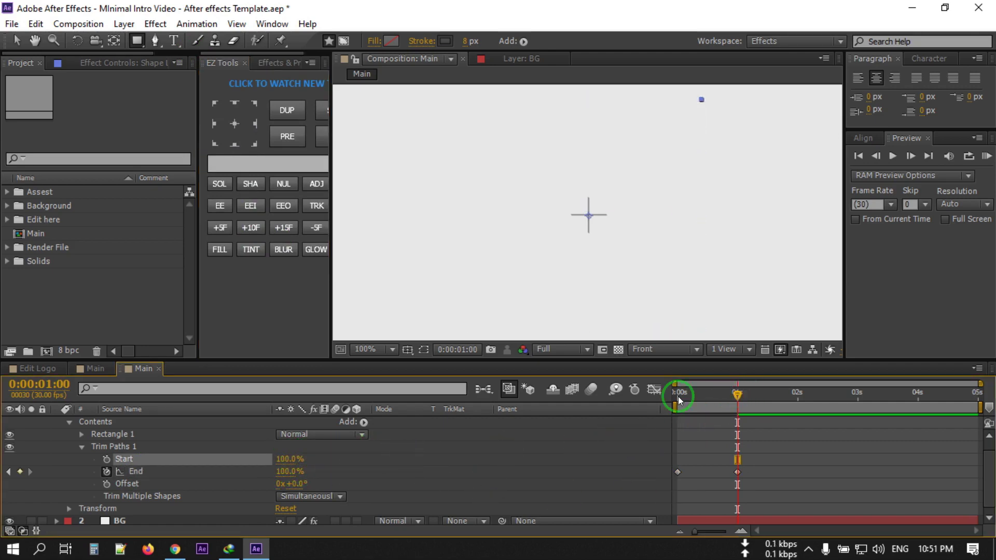
click(106, 459)
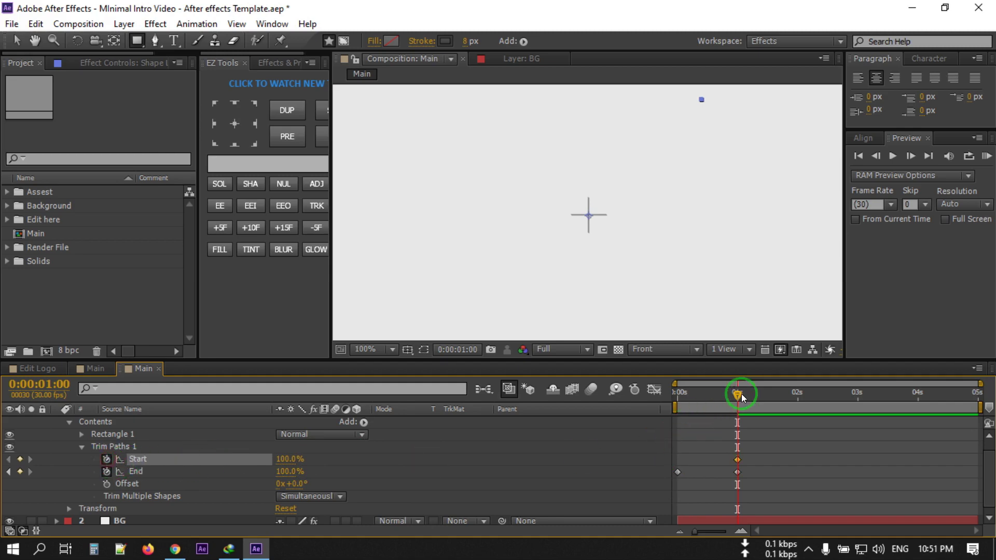
drag(737, 396, 658, 406)
click(279, 456)
drag(279, 456, 144, 456)
click(819, 504)
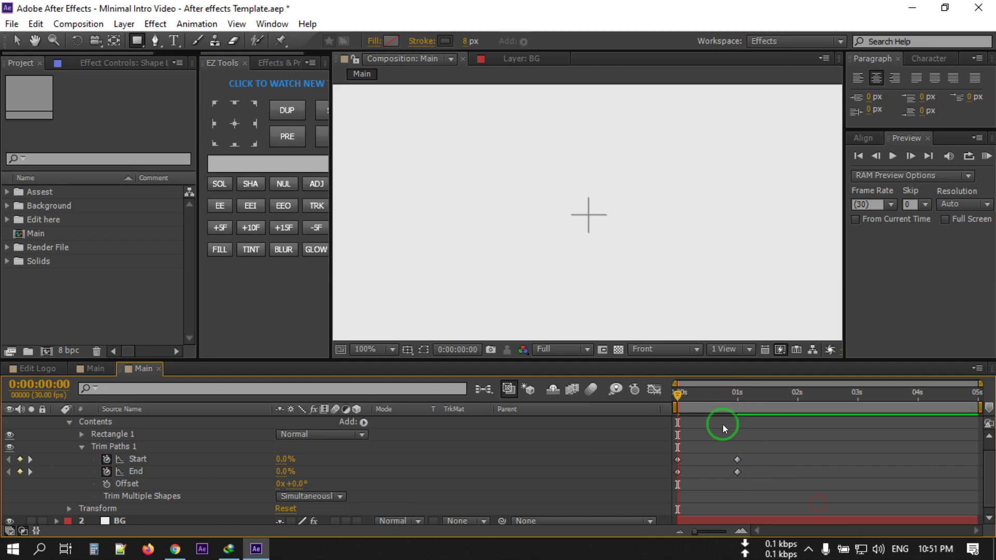
- Delay both Start keyframes relative to End, and pull the final keyframes of both properties earlier so End finishes at 0:00:00:23
drag(677, 394, 689, 395)
drag(790, 461, 689, 460)
click(707, 484)
drag(689, 405, 709, 395)
drag(785, 442, 706, 460)
click(764, 480)
mouse_move(784, 439)
mouse_down()
mouse_move(726, 483)
mouse_move(721, 474)
mouse_up()
click(756, 477)
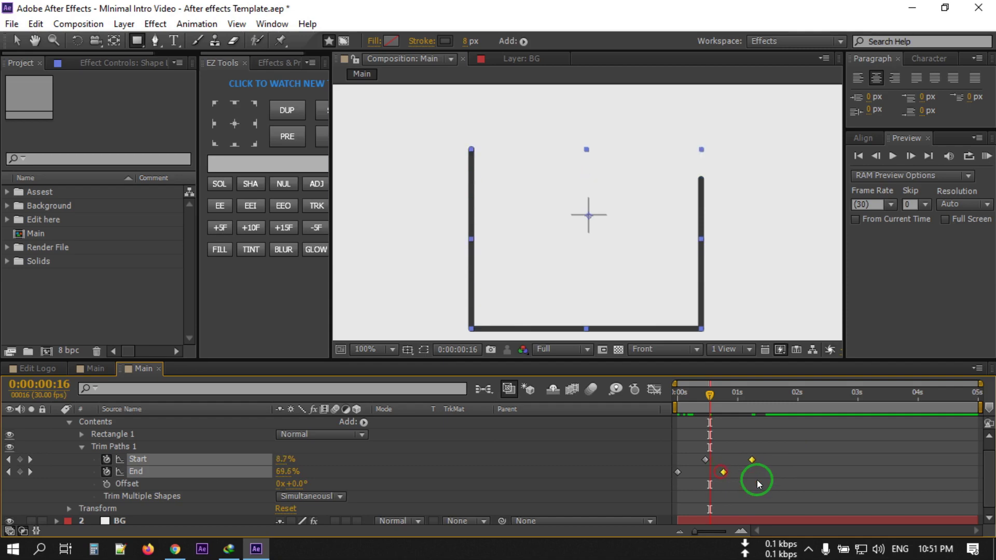
- Shift both Start keyframes earlier so the last one sits at 0:00:01:03, and preview the stroke animation from the first frame
drag(707, 393, 688, 406)
click(792, 456)
drag(792, 456, 694, 460)
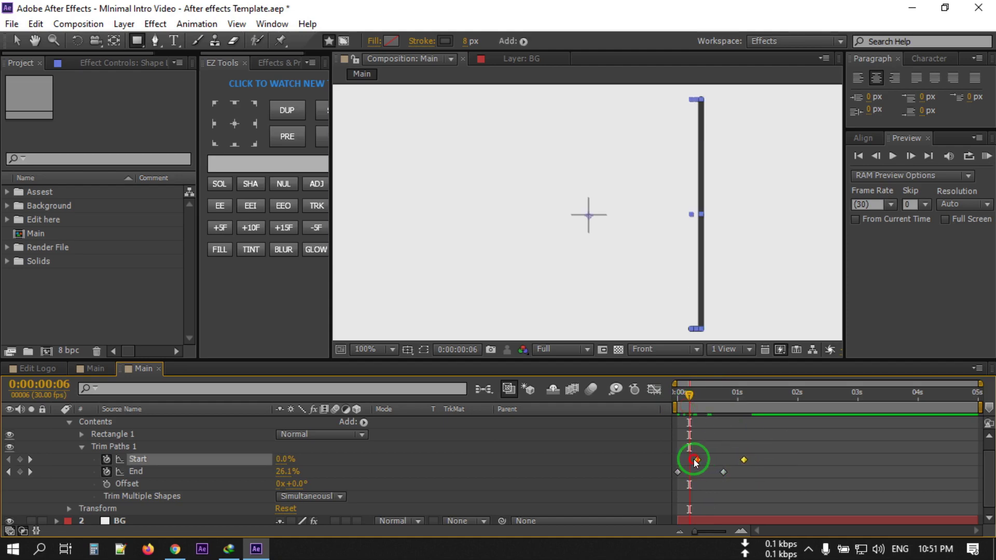
click(776, 481)
click(686, 398)
drag(686, 399, 677, 399)
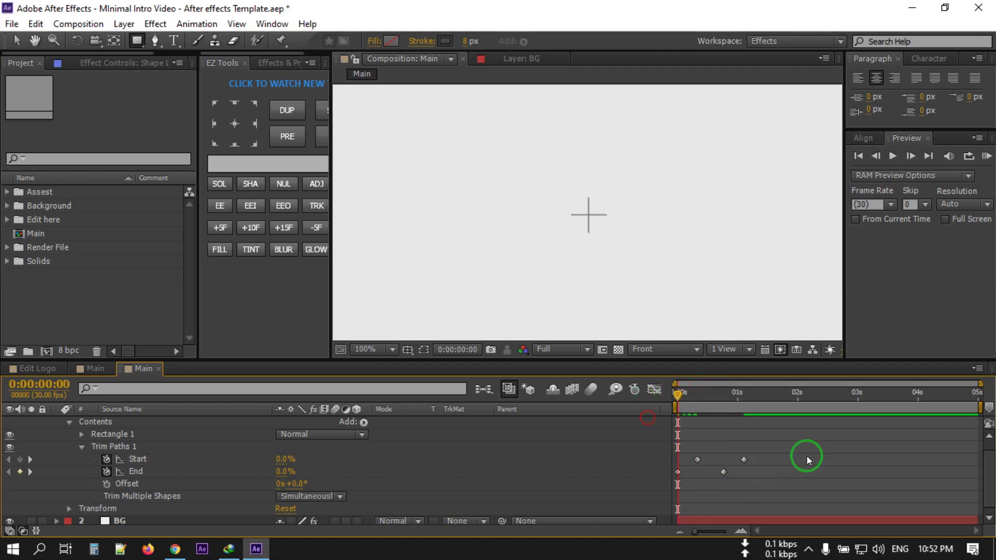
key(space)
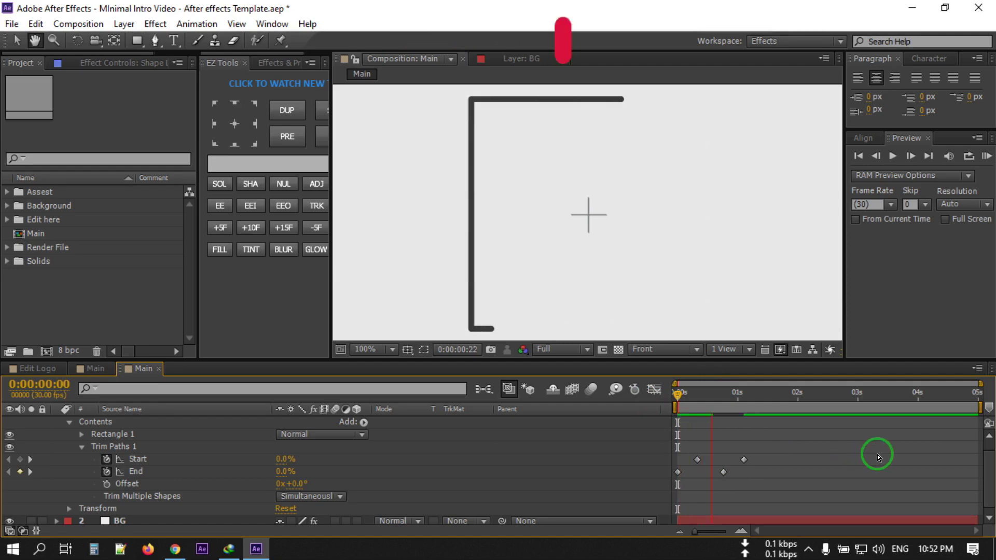
key(space)
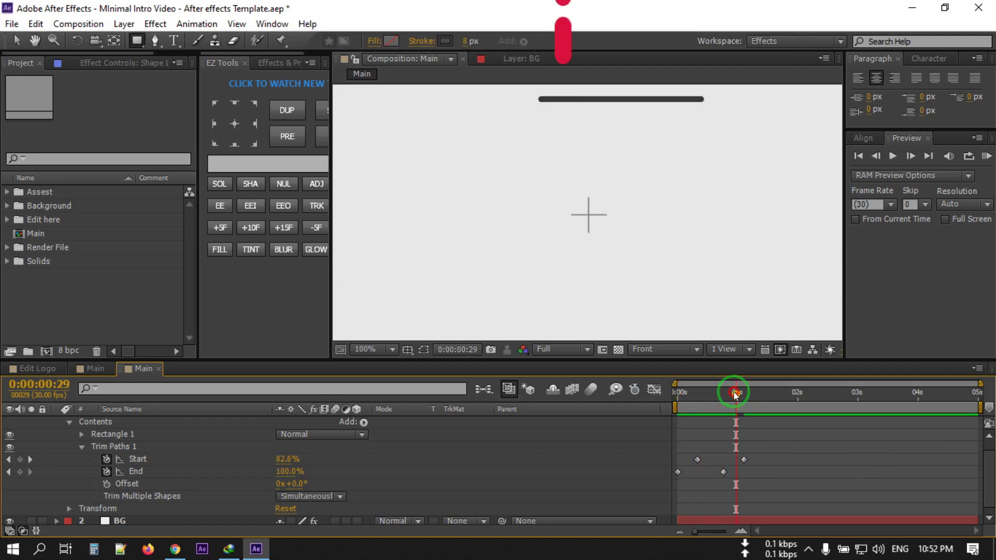
- Apply Easy Ease to all four Trim Paths Start and End keyframes
drag(735, 394, 740, 395)
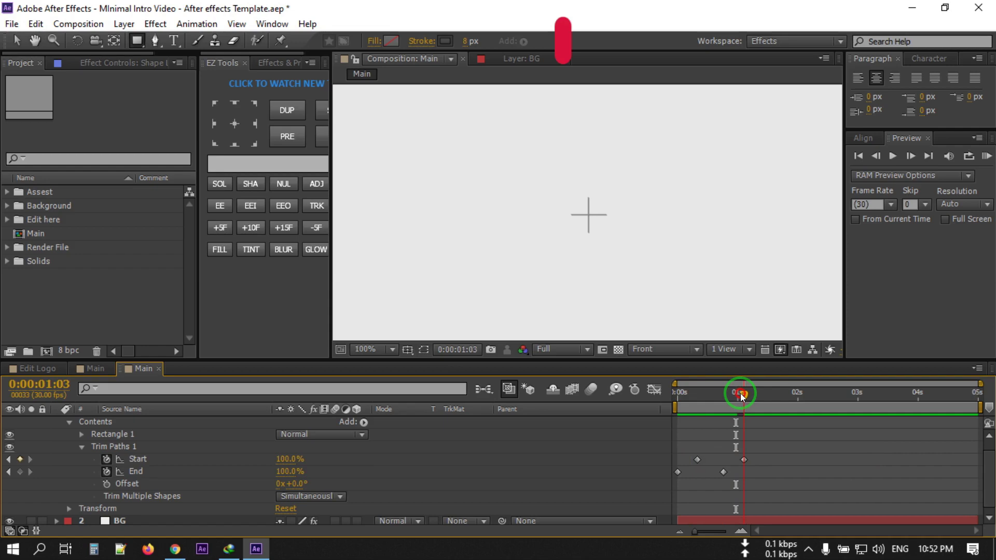
drag(778, 453, 650, 496)
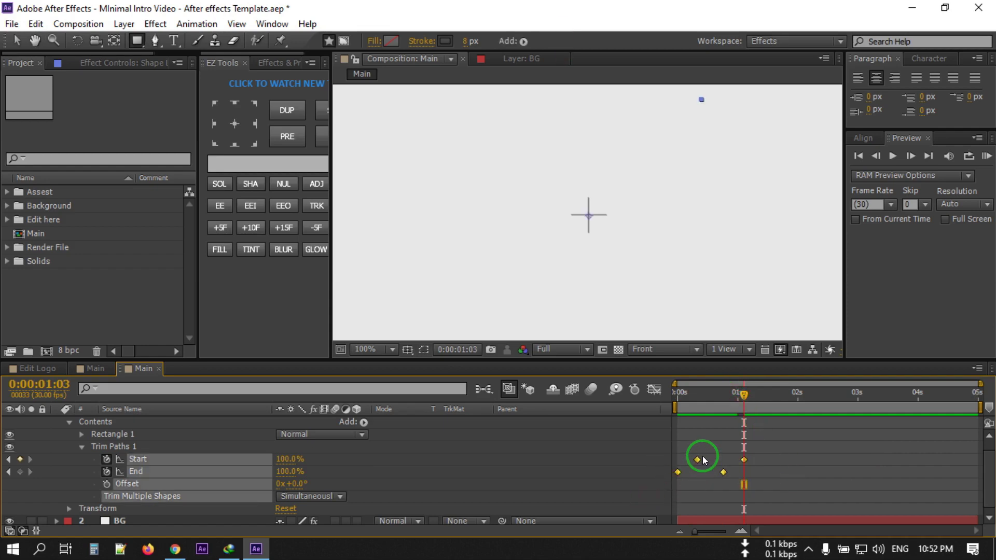
right_click(693, 457)
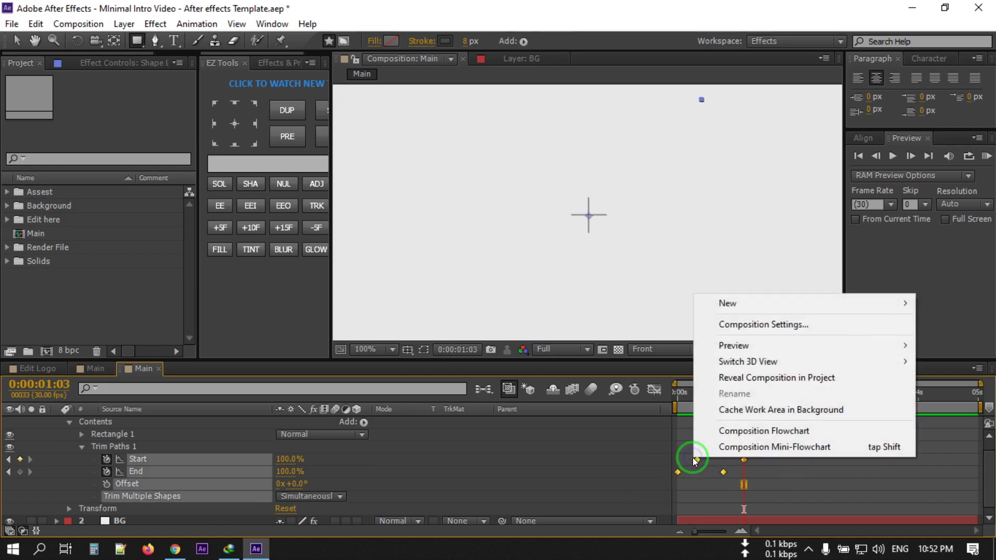
right_click(723, 471)
mouse_move(778, 460)
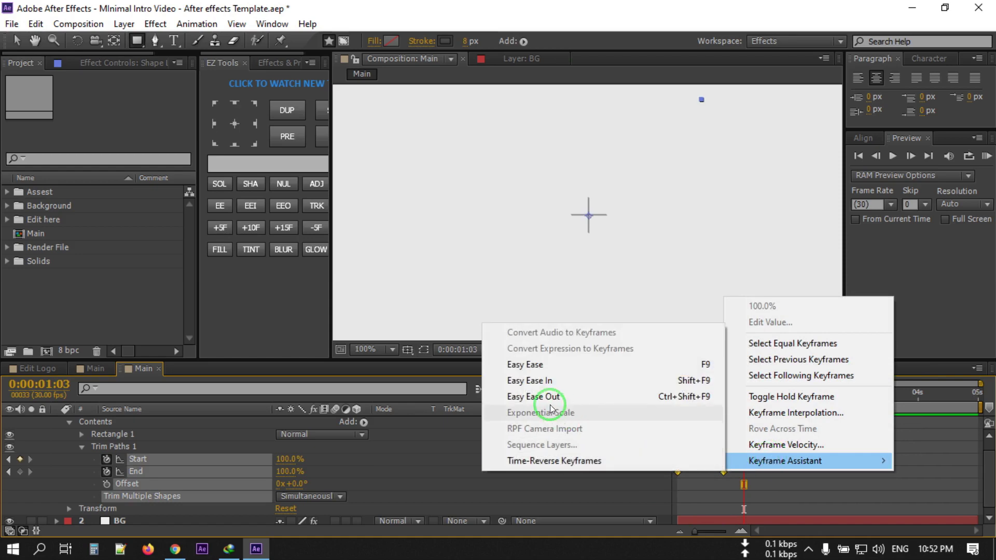
click(543, 366)
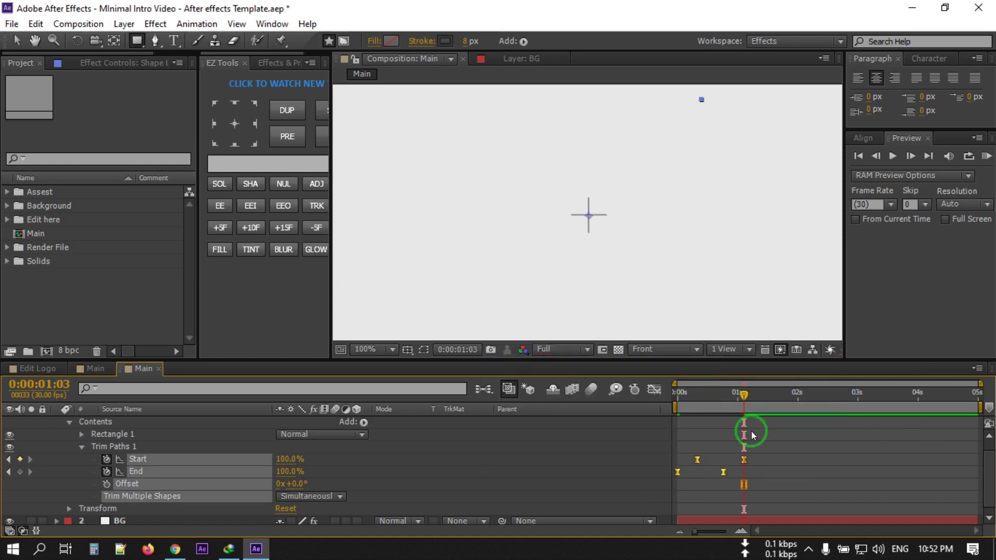
- Stretch the incoming ease of the final Start and End keyframes earlier in the Graph Editor, and return to the layer bars
click(653, 390)
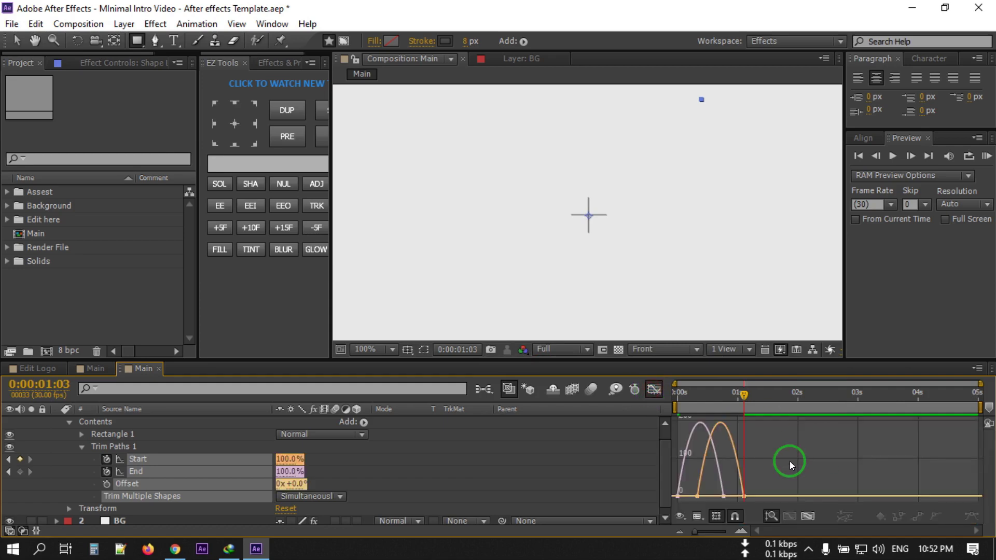
drag(799, 432, 713, 495)
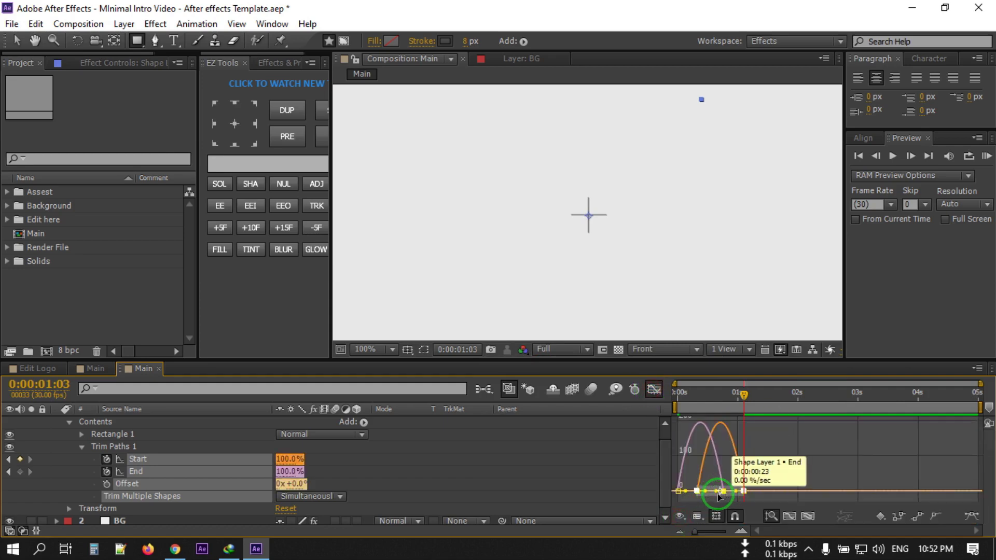
drag(713, 494, 693, 495)
click(654, 389)
click(782, 437)
- Preview the eased stroke animation from the first frame, with the whole composition fitted in view
drag(744, 395, 644, 411)
key(space)
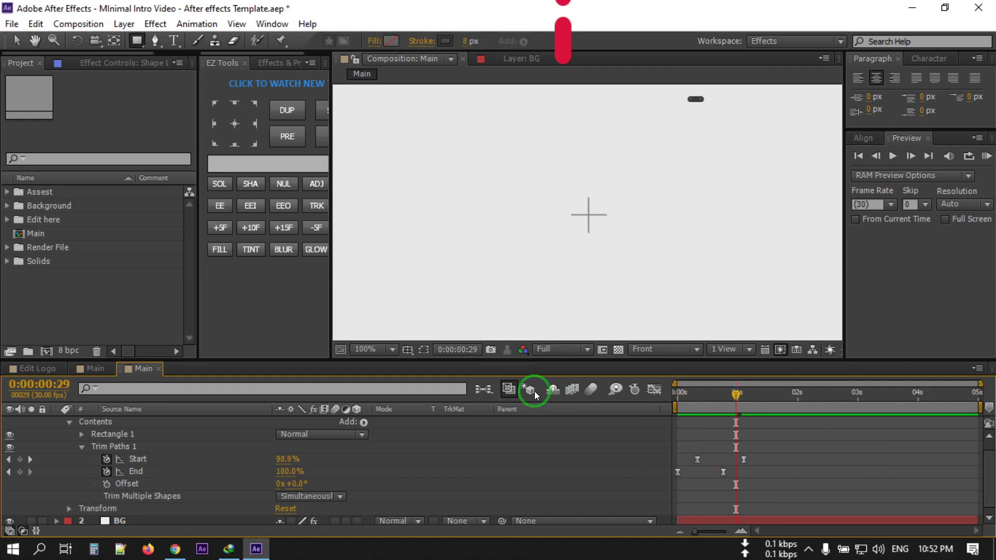
click(381, 349)
click(391, 103)
drag(736, 395, 642, 409)
click(767, 472)
key(space)
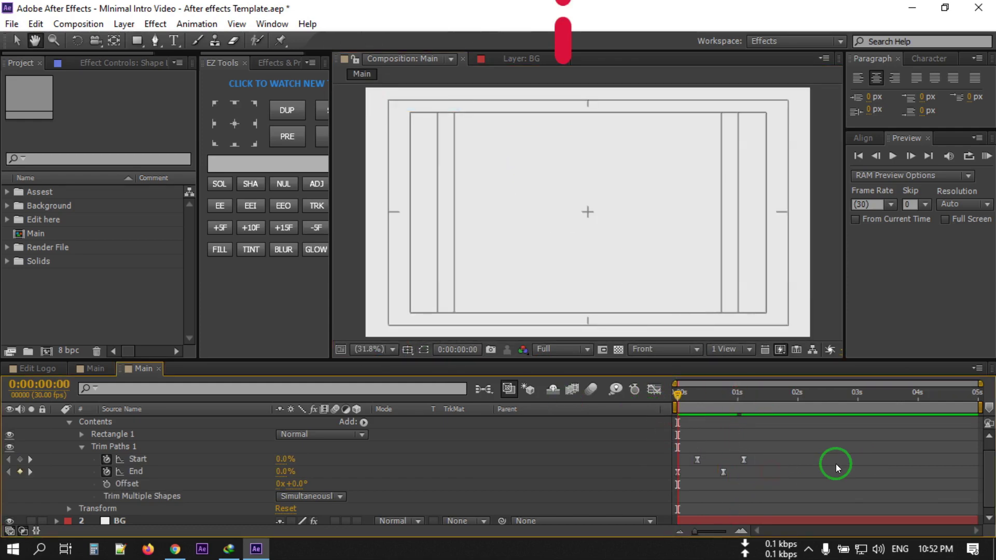
- Replay the square's eased stroke animation from the first frame
click(741, 428)
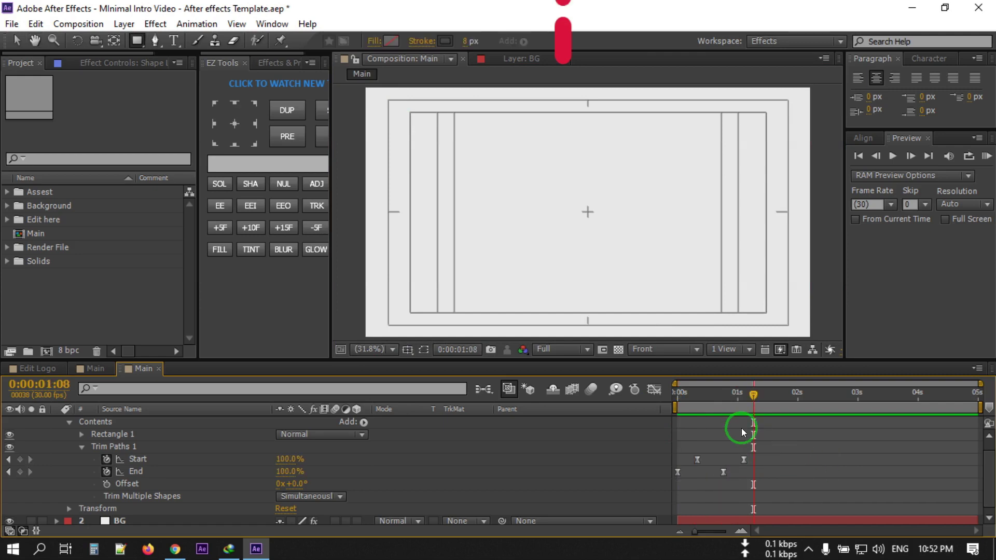
drag(753, 396, 658, 409)
key(space)
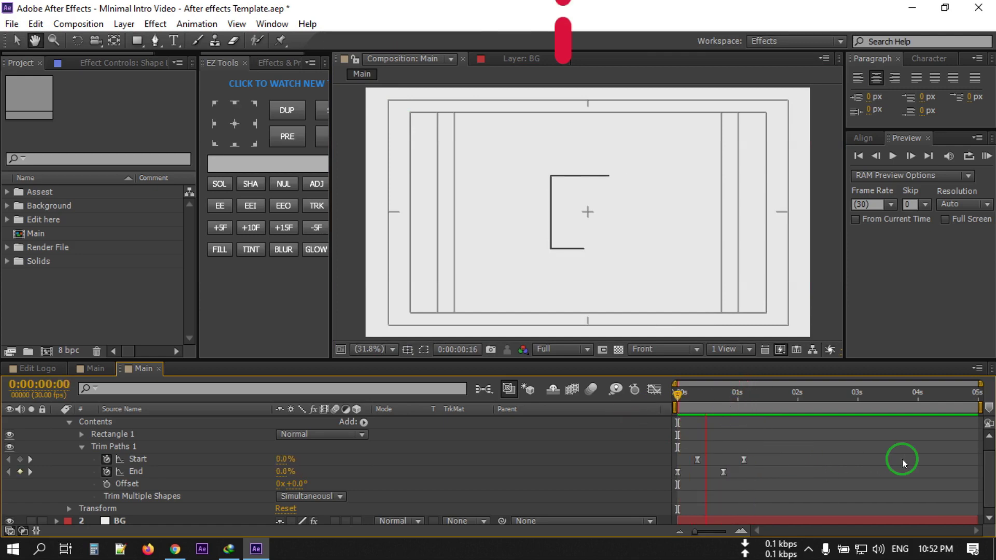
click(897, 461)
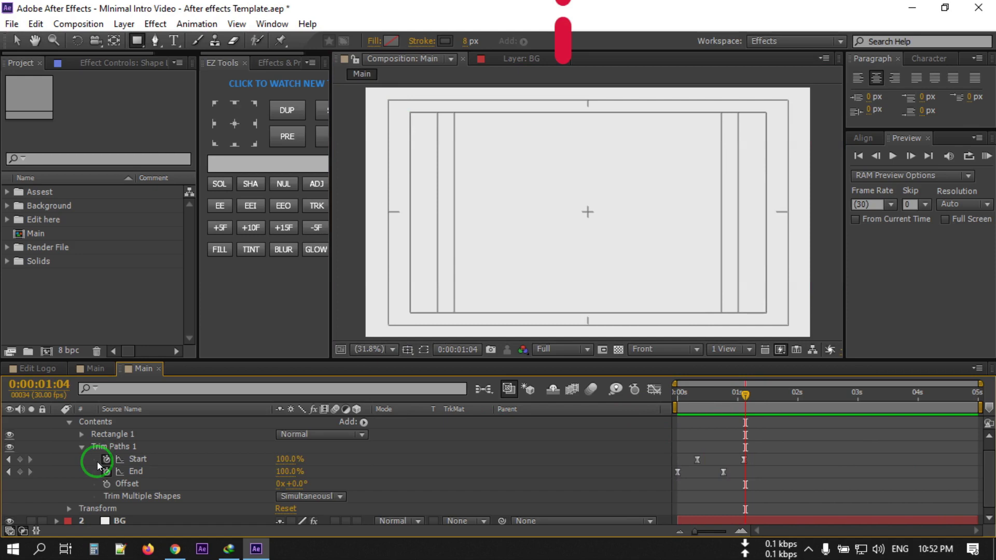
- Collapse the shape layer's properties and rename the layer "Balck Line"
scroll(64, 449, up, 1)
click(56, 423)
click(120, 421)
right_click(120, 421)
click(311, 81)
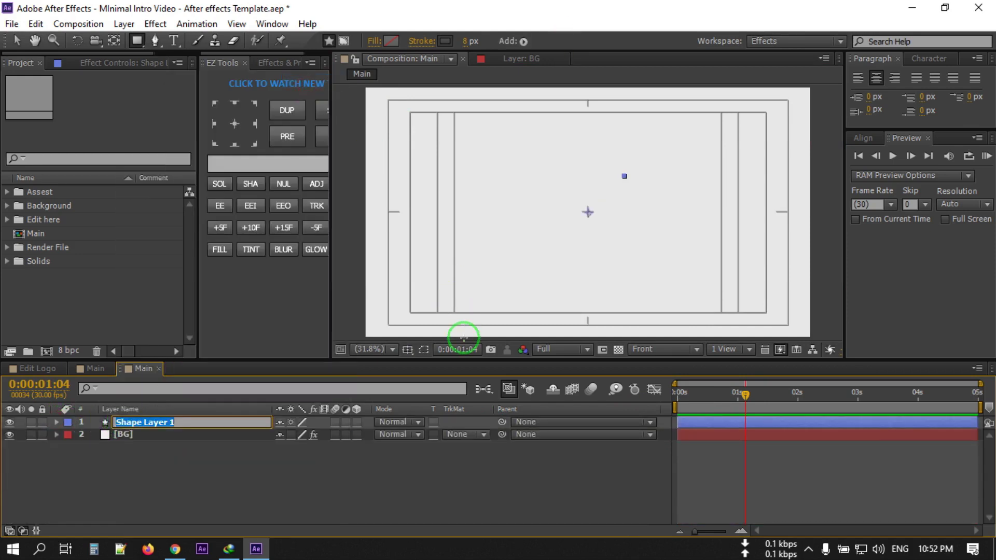
text(Balck Line)
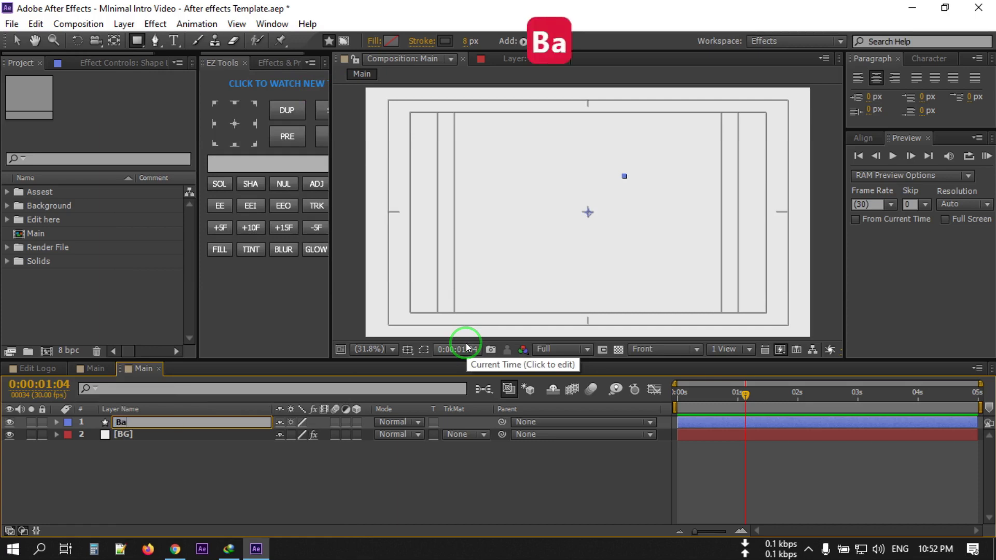
key(Return)
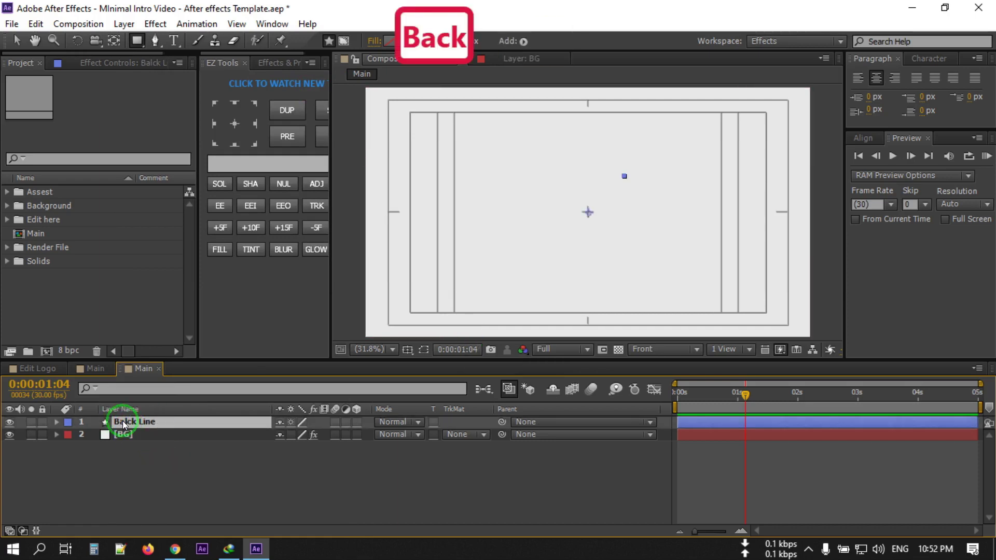
- Duplicate the Balck Line layer and rename the copy "White Line"
key(ctrl+d)
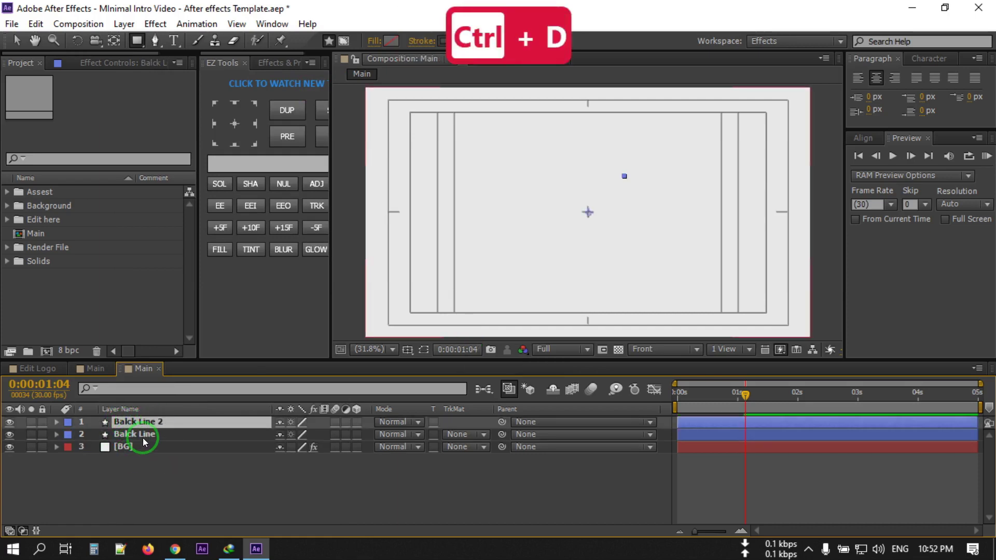
right_click(135, 418)
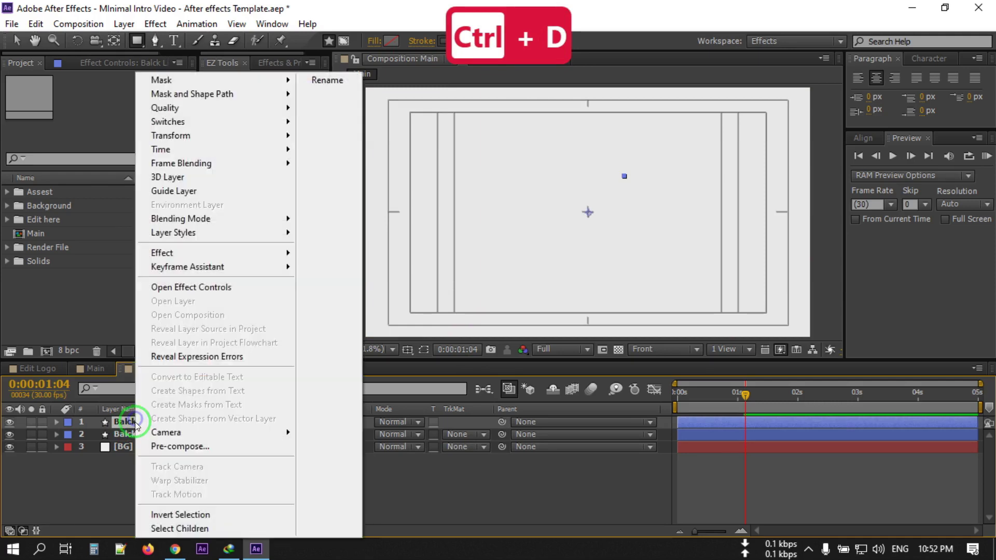
click(335, 79)
text(White Line)
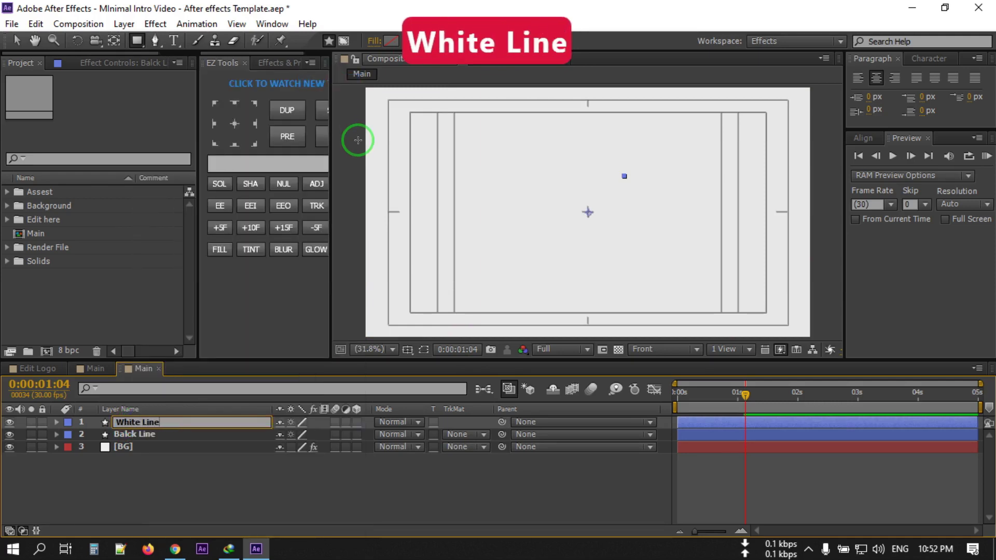
key(Return)
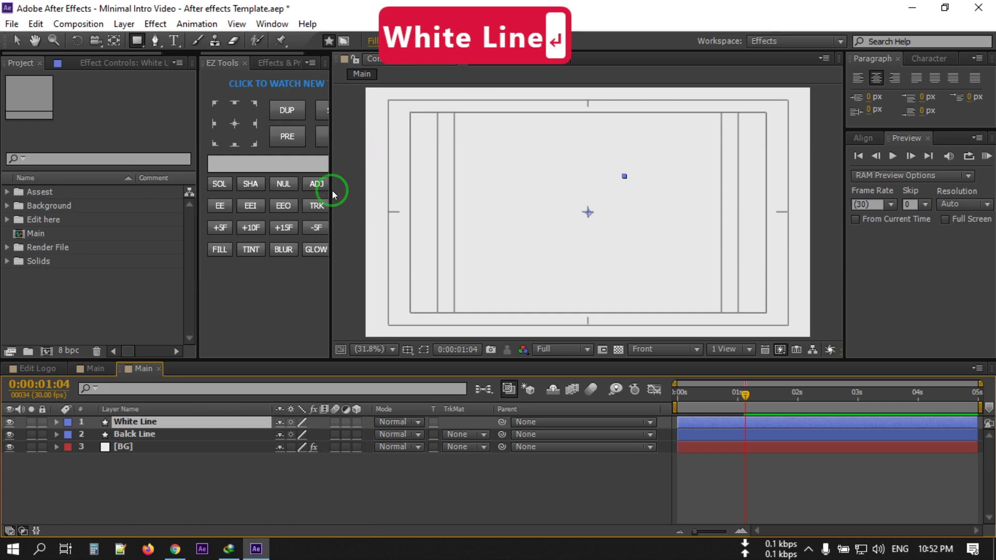
- Change the stroke color of the White Line layer to white
click(179, 462)
click(137, 420)
click(441, 40)
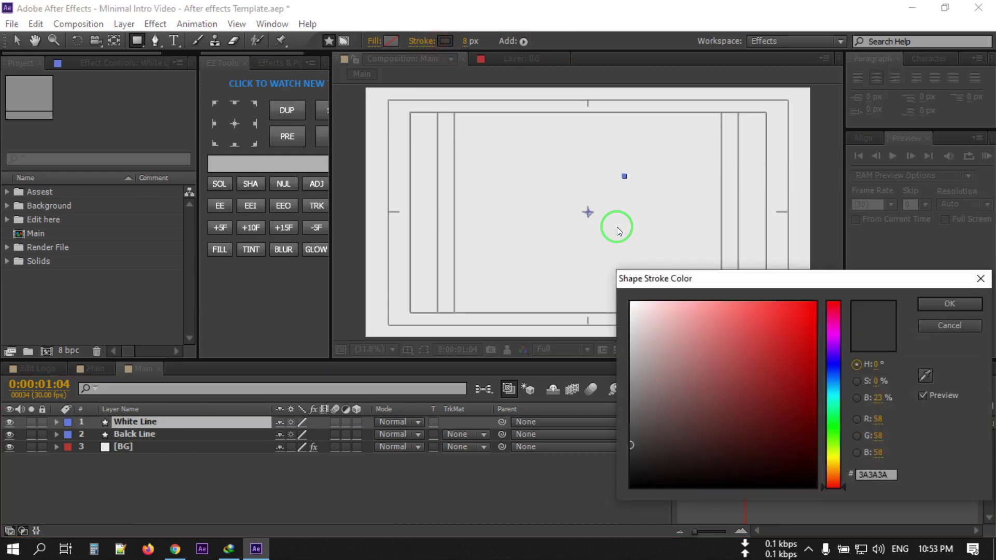
drag(674, 340, 516, 231)
click(949, 303)
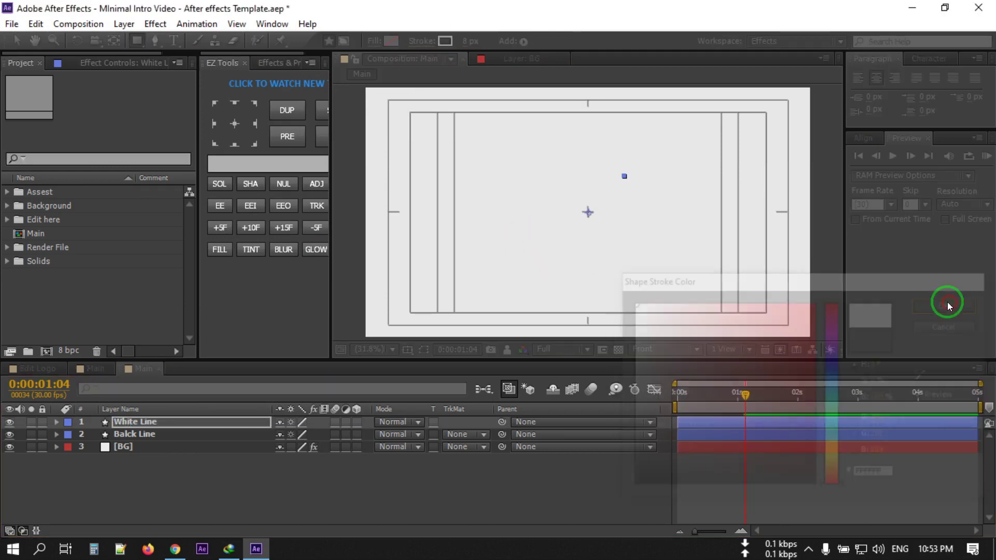
click(304, 490)
click(114, 424)
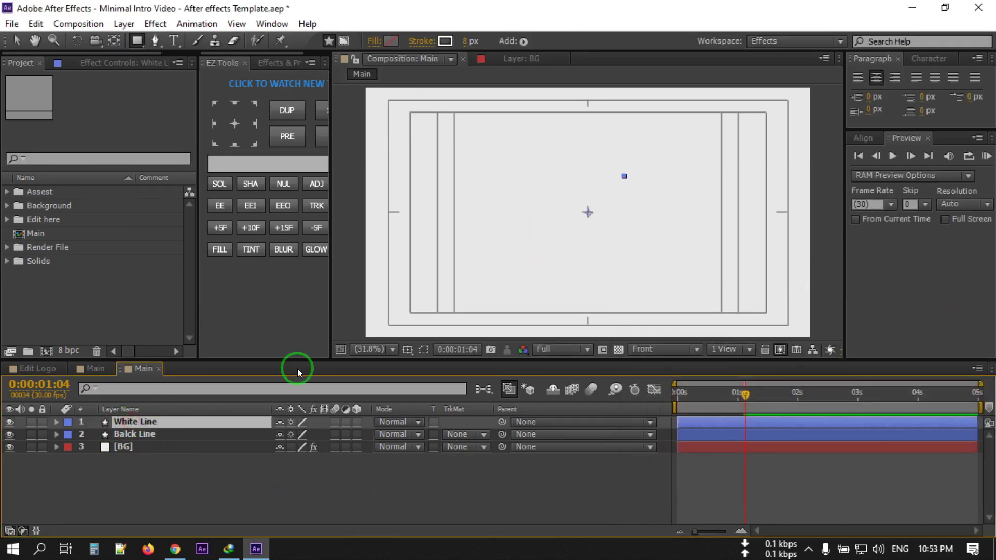
- Scale the White Line square up slightly about its centre at 0:00:00:12 so it surrounds the dark square
click(703, 400)
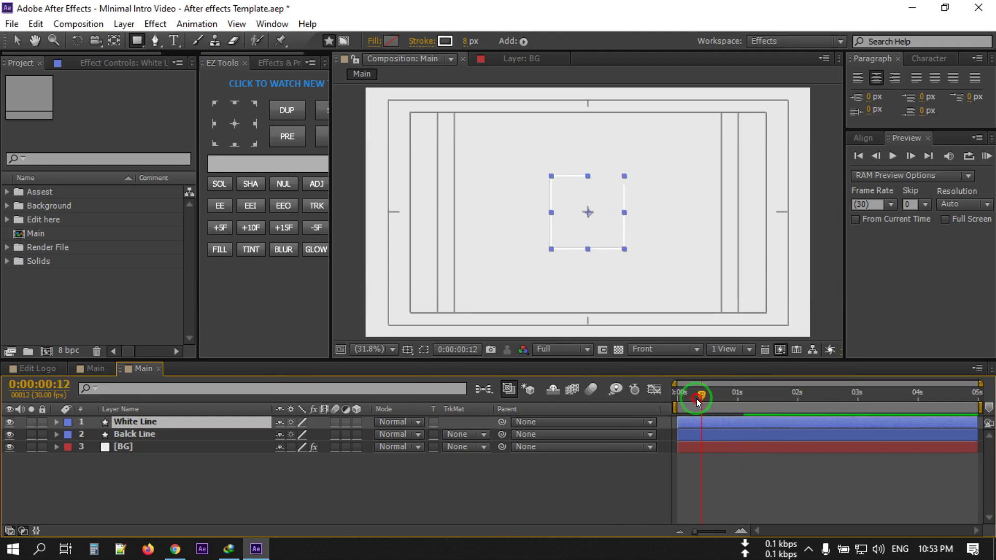
key(v)
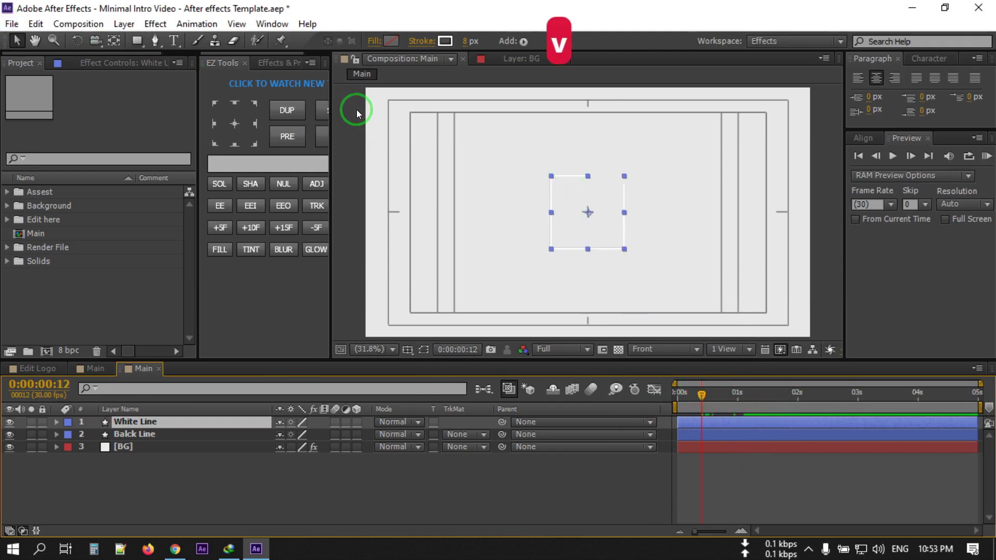
drag(550, 177, 542, 172)
click(145, 422)
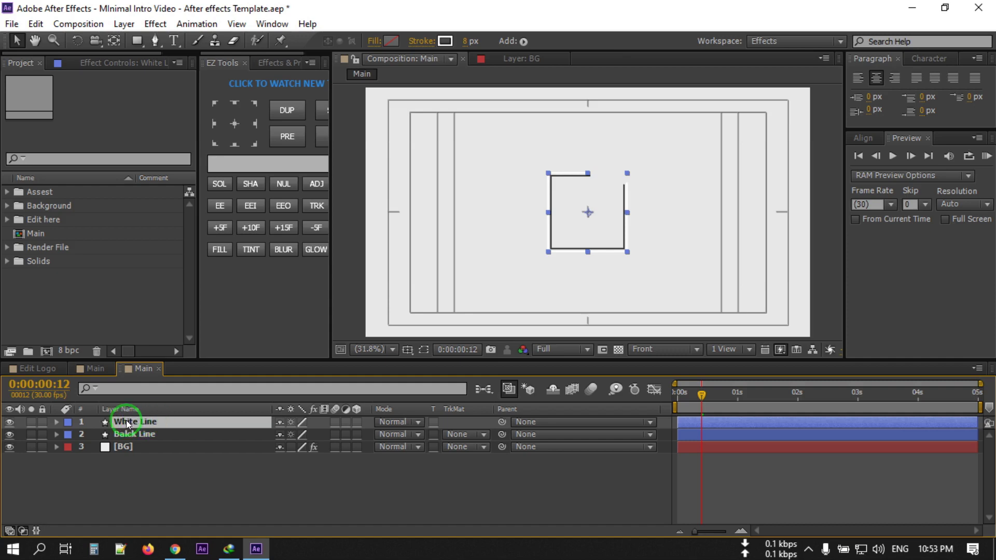
- Set the White Line layer's stroke width to 6 px and check it at an earlier frame
click(470, 41)
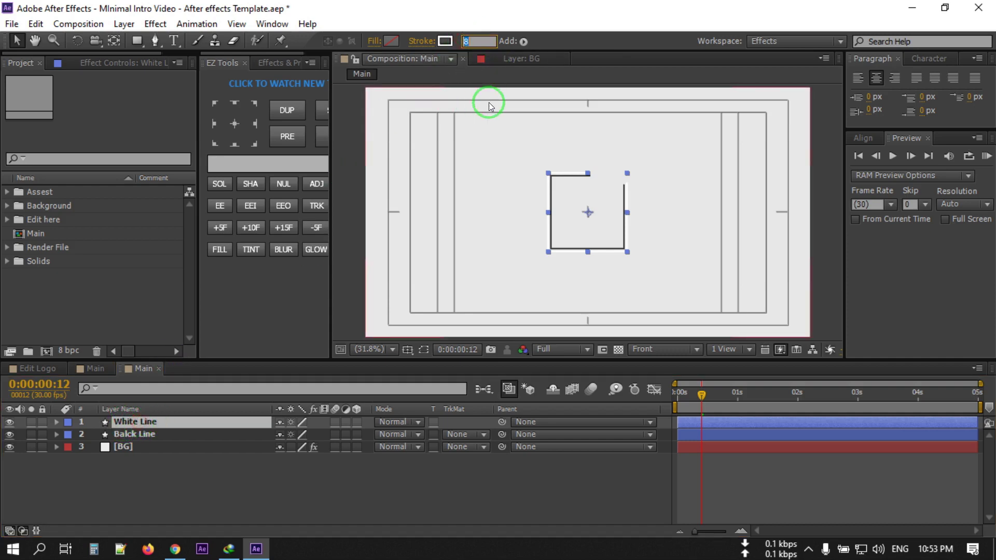
text(6)
key(Return)
click(357, 494)
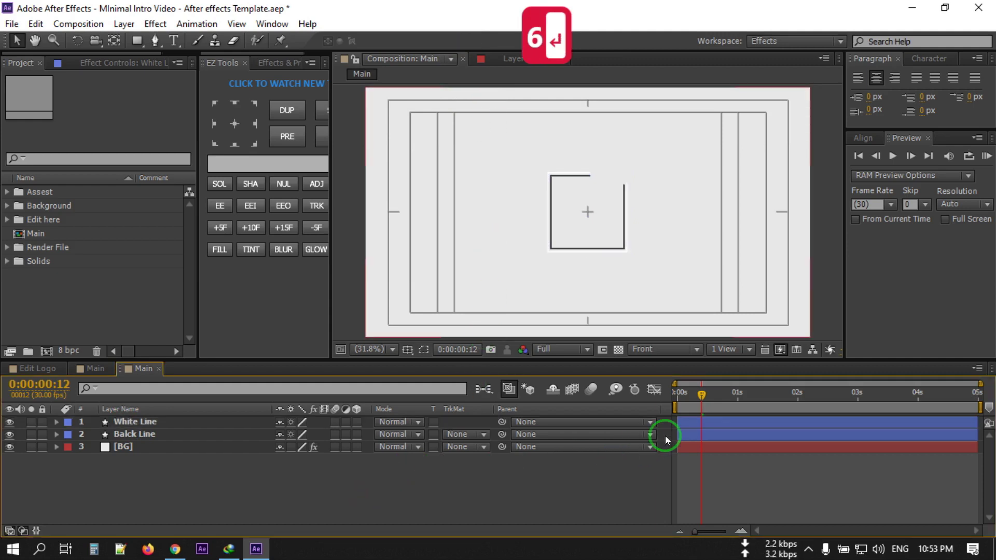
mouse_move(700, 398)
mouse_down()
mouse_move(680, 400)
mouse_move(688, 398)
mouse_up()
click(492, 94)
- Set the White Line layer's stroke width to 5 px
click(130, 422)
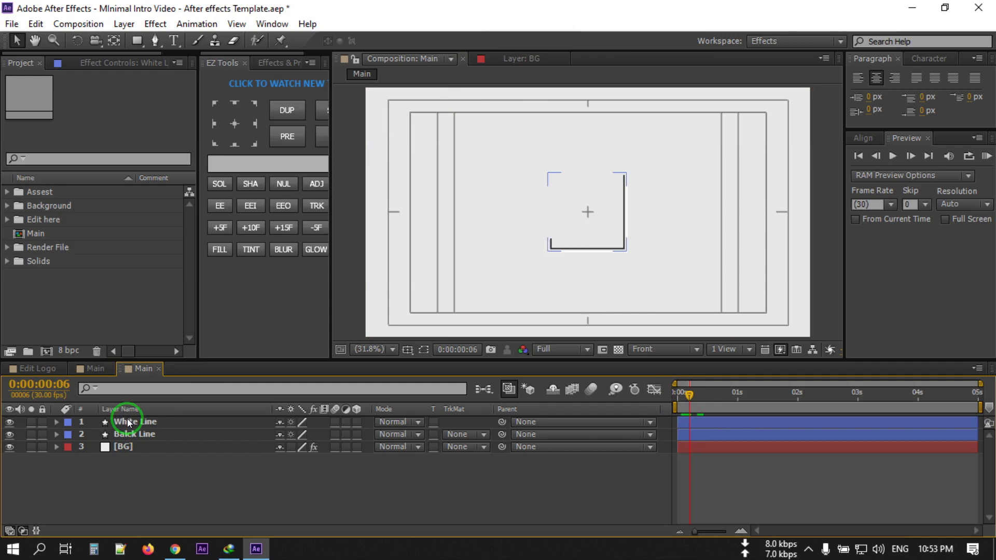
click(464, 40)
text(5)
key(Return)
click(204, 474)
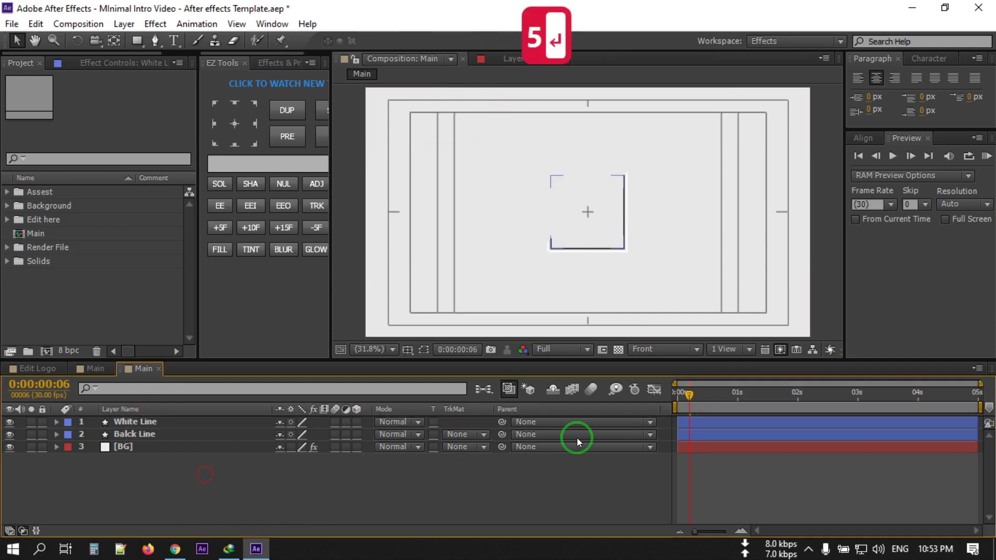
- Shift all four White Line Start and End keyframes later so the last Start keyframe sits at 0:00:01:09
mouse_move(694, 401)
mouse_down()
mouse_move(669, 403)
mouse_move(679, 404)
mouse_up()
click(125, 419)
drag(124, 419, 117, 431)
key(u)
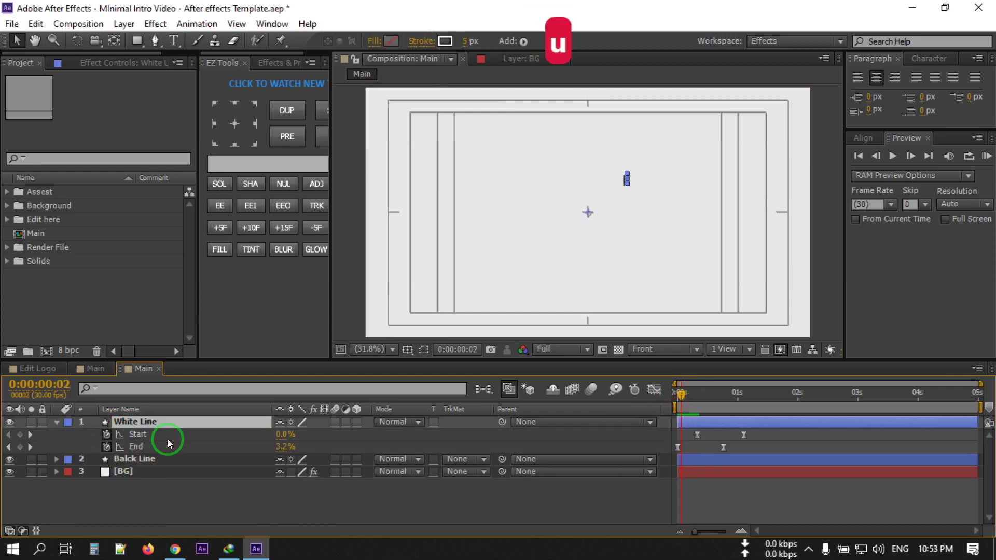
drag(768, 431, 713, 436)
click(702, 490)
click(685, 397)
mouse_move(685, 396)
mouse_down()
mouse_move(743, 392)
mouse_move(689, 395)
mouse_up()
mouse_move(704, 437)
mouse_down()
mouse_move(684, 460)
mouse_move(693, 445)
mouse_up()
- Preview both line animations from the first frame, check the lines at 0:00:00:15, and collapse the White Line layer
mouse_move(688, 394)
mouse_down()
mouse_move(720, 390)
mouse_move(678, 390)
mouse_up()
key(space)
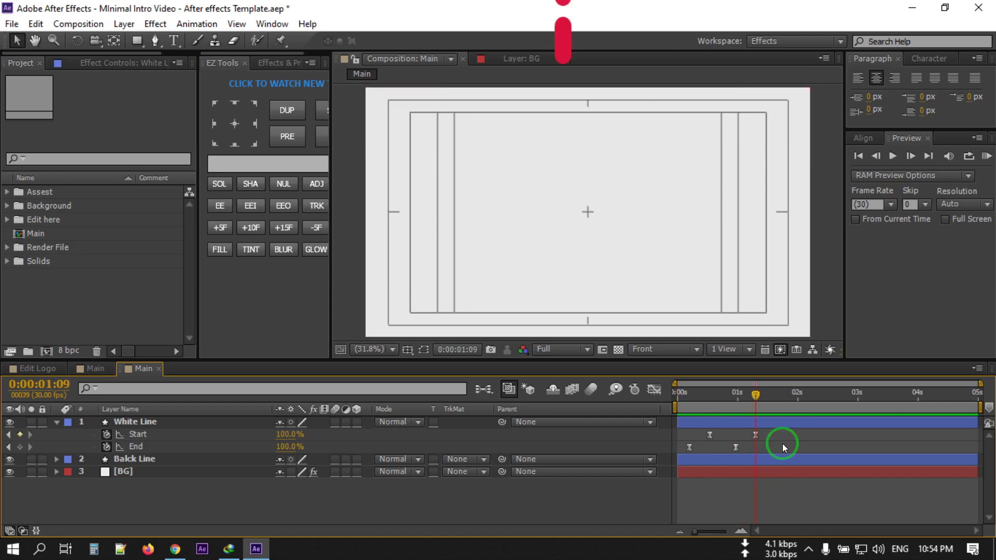
drag(759, 393, 674, 397)
key(space)
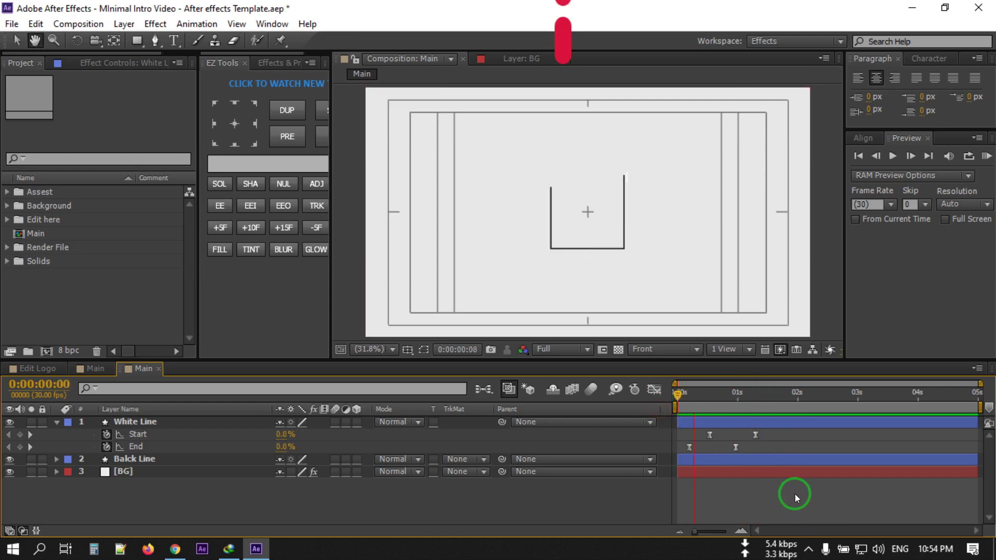
mouse_move(760, 397)
mouse_down()
mouse_move(646, 411)
mouse_move(707, 411)
mouse_move(670, 405)
mouse_move(708, 397)
mouse_up()
click(57, 421)
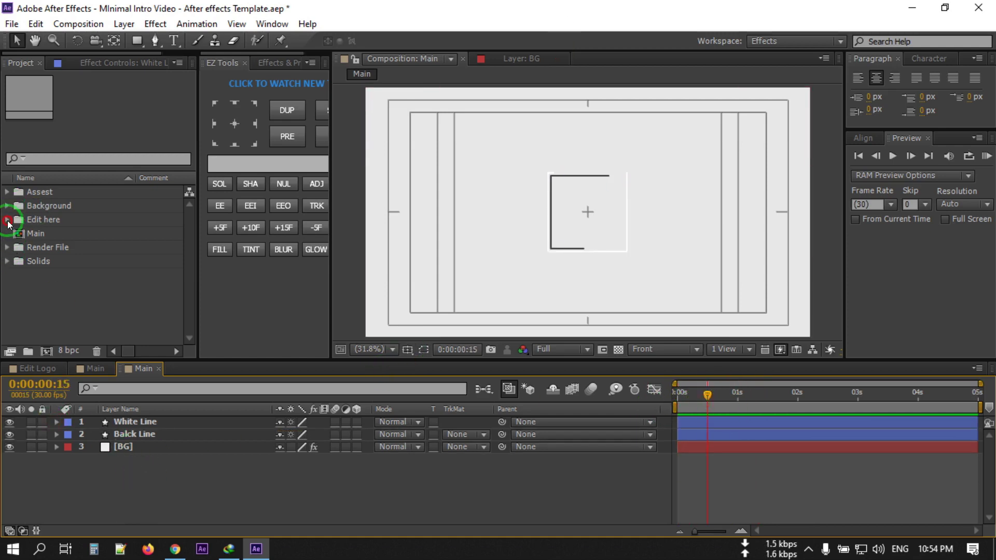
- Create a new composition from unnamed.png in the Assest folder and rename it "Logo"
click(7, 193)
drag(56, 214, 52, 353)
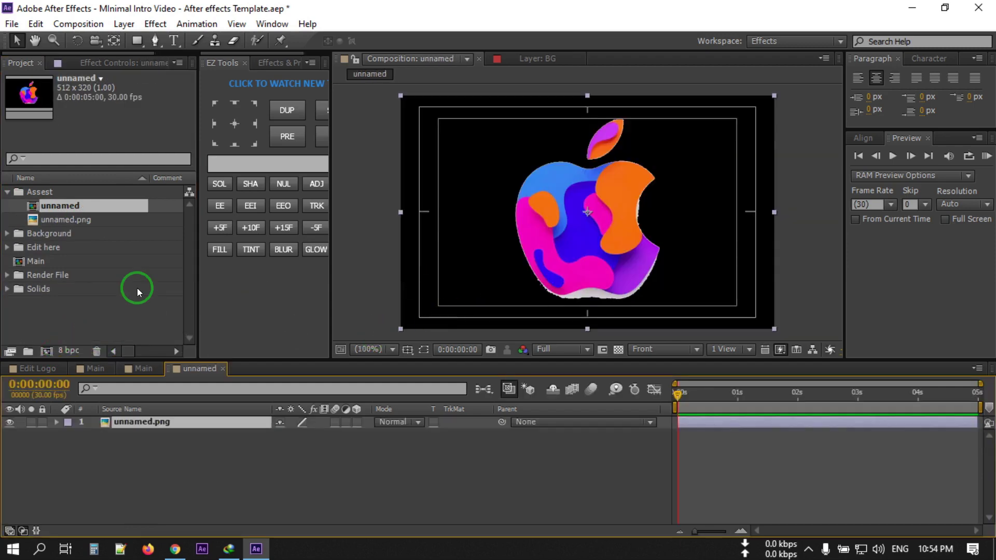
right_click(65, 214)
click(107, 391)
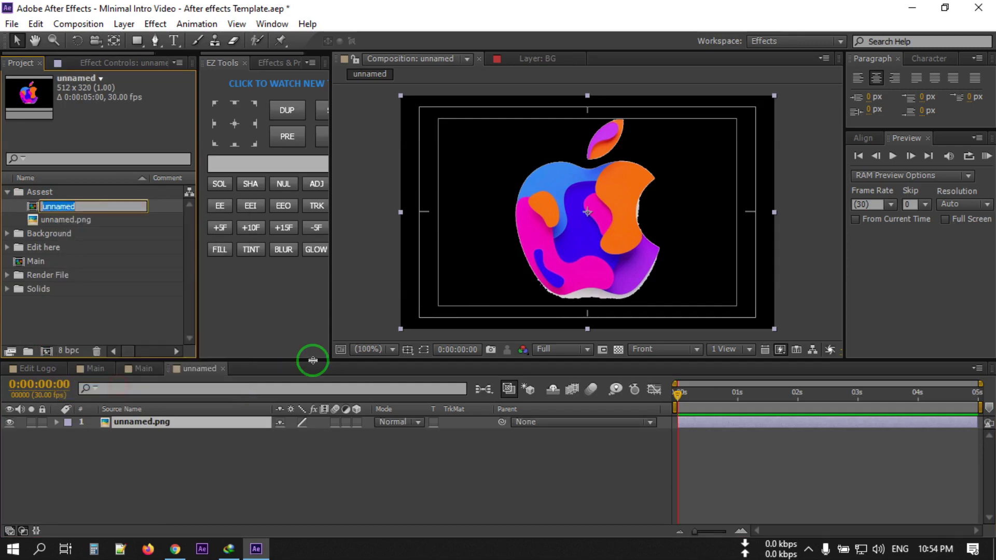
text(Logo)
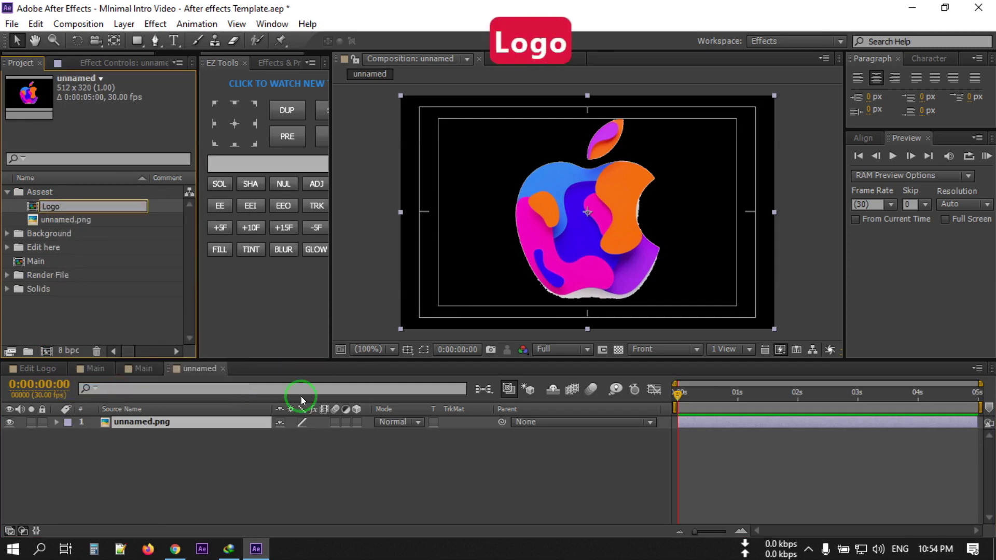
key(Return)
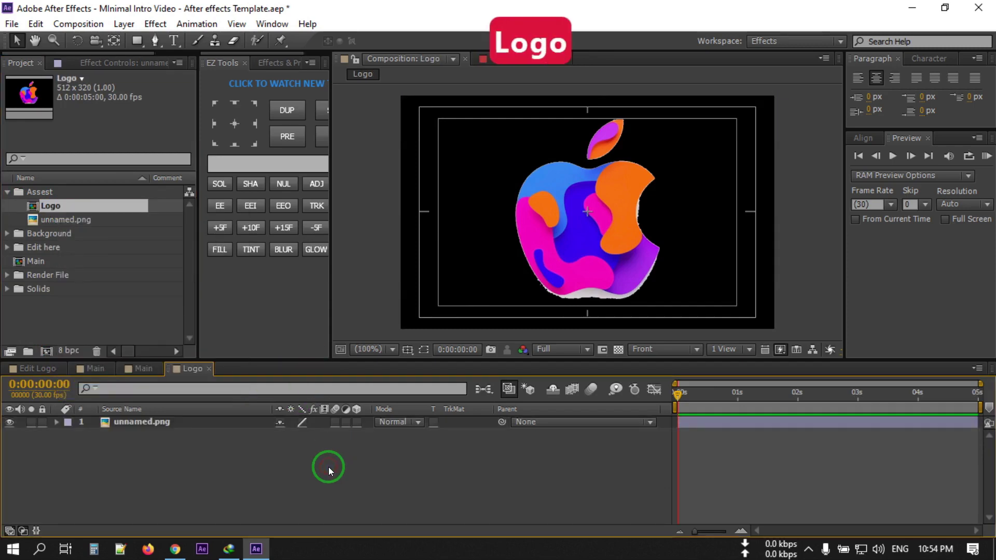
- Add the Logo composition to the Main composition as the top layer, above White Line
click(145, 367)
drag(44, 210, 136, 419)
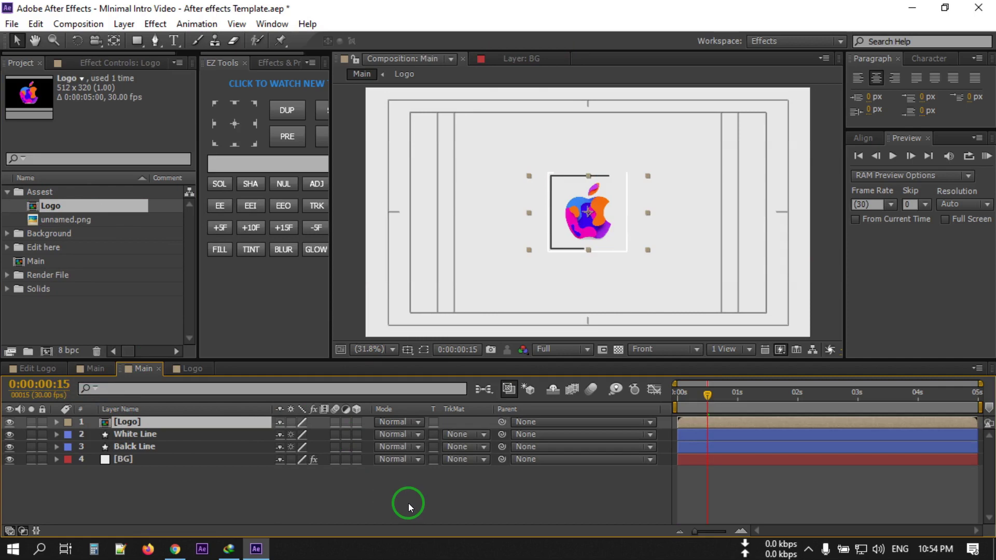
click(468, 505)
- Add a Rotation keyframe at 0° on the Logo layer at 0:00:01:03
mouse_move(706, 403)
mouse_down()
mouse_move(682, 398)
mouse_move(714, 401)
mouse_up()
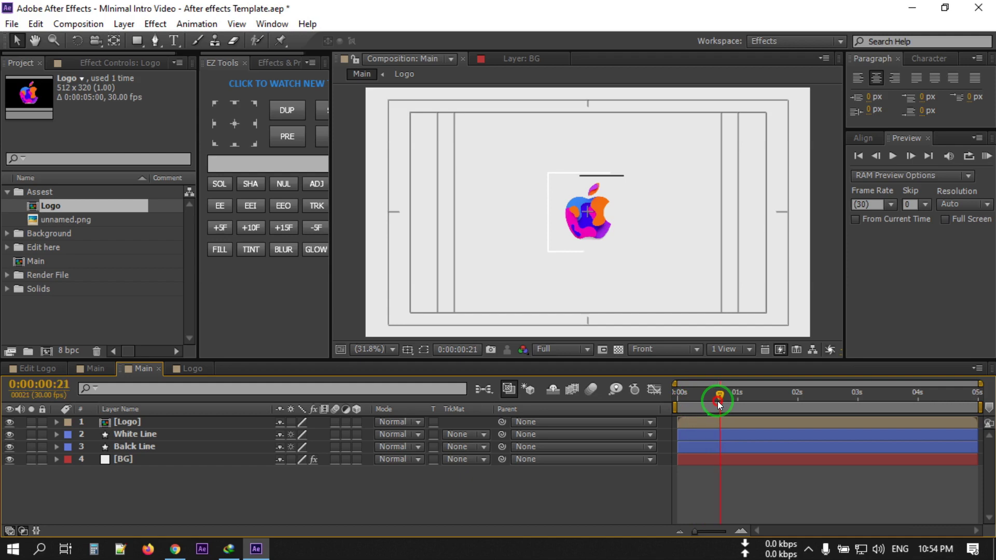
drag(723, 403, 742, 403)
click(134, 422)
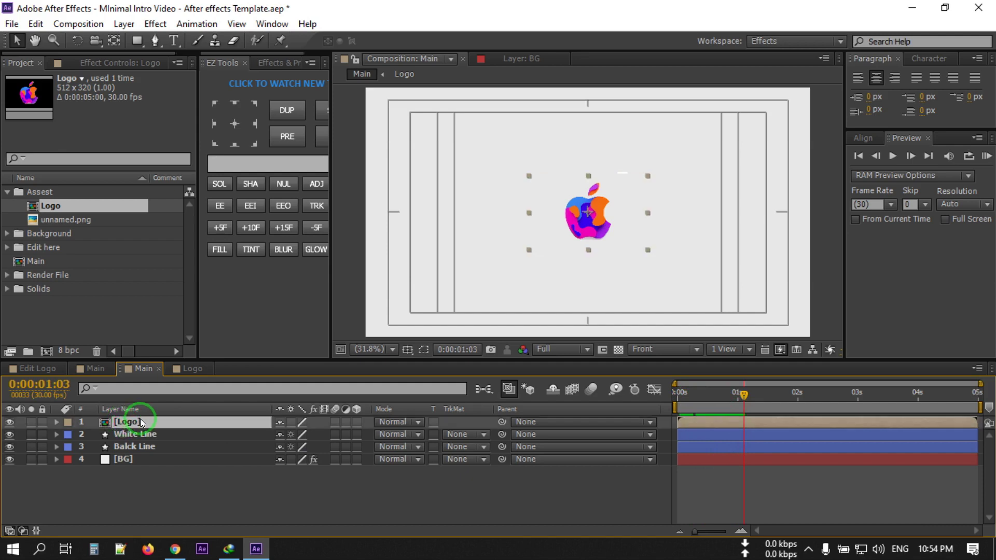
key(r)
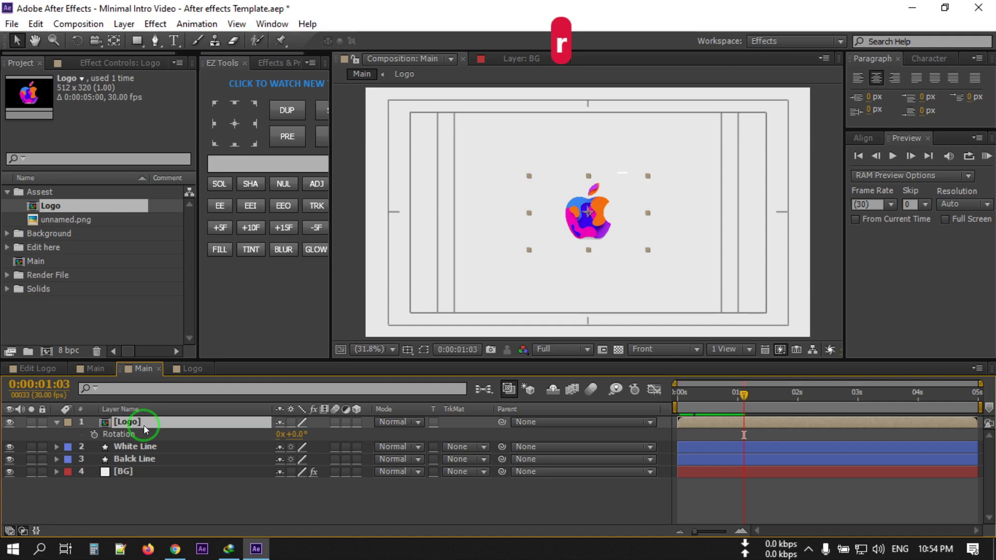
click(94, 434)
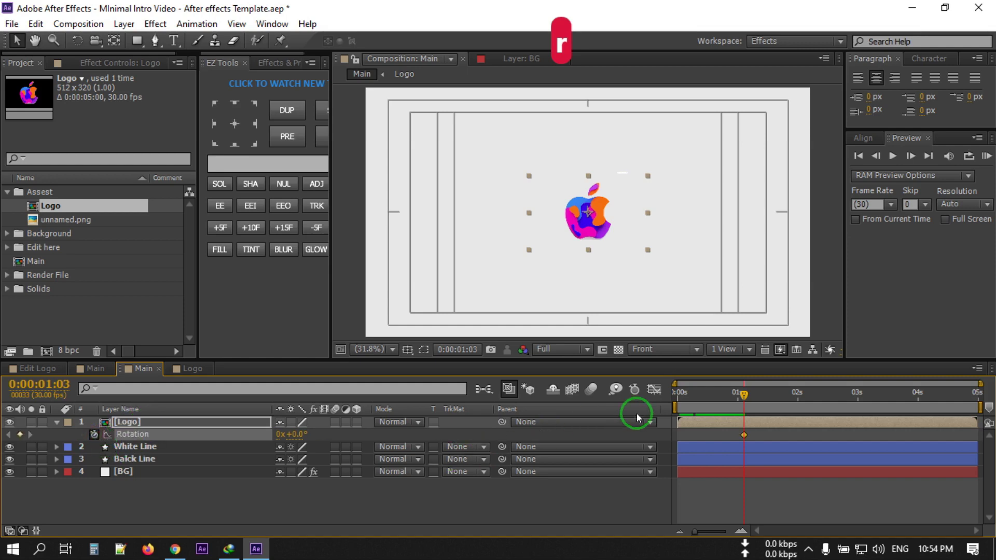
- Add a Rotation keyframe of -95° on the Logo layer at 0:00:00:20
drag(744, 401, 717, 400)
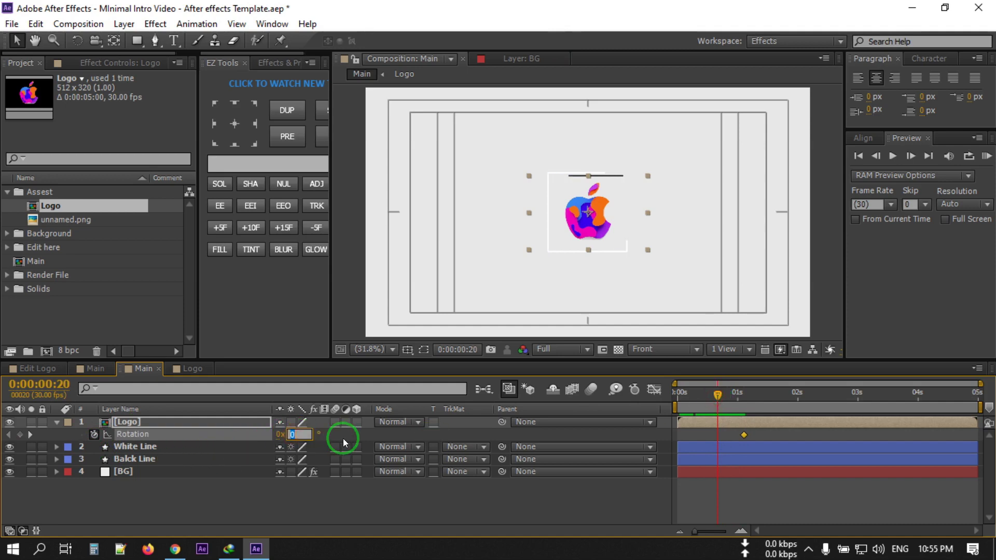
text(-65)
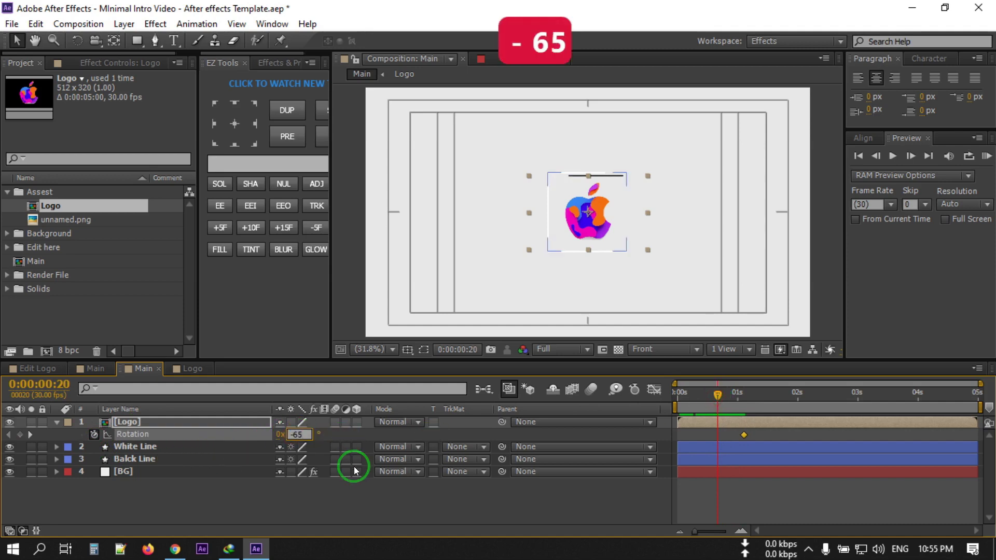
click(331, 490)
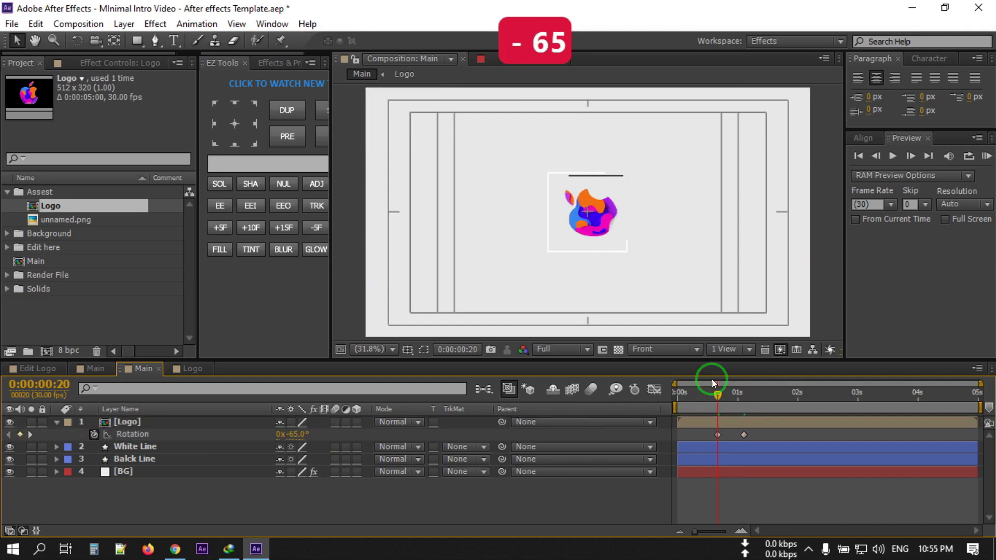
mouse_move(717, 394)
mouse_down()
mouse_move(740, 394)
mouse_move(717, 395)
mouse_up()
click(262, 447)
drag(291, 439, 266, 440)
click(371, 501)
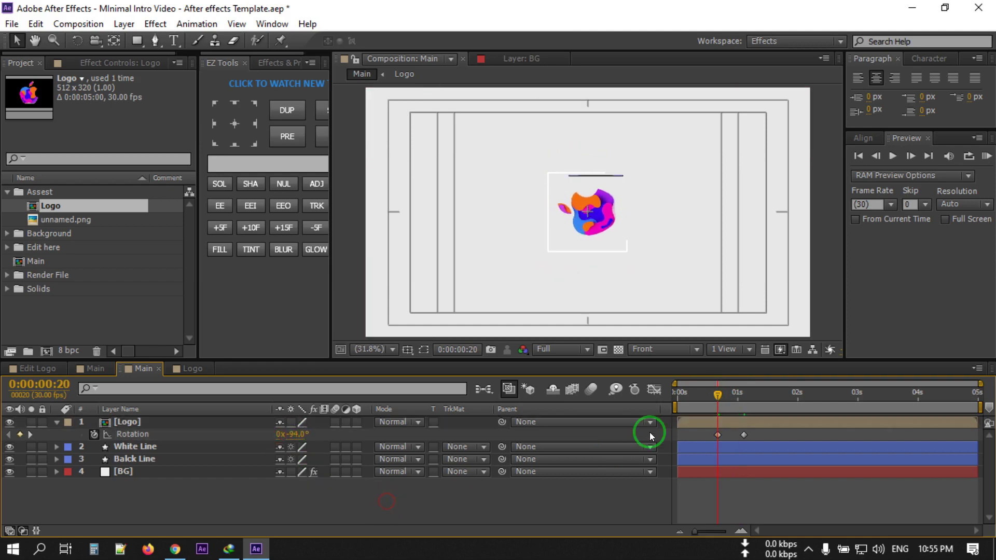
click(293, 434)
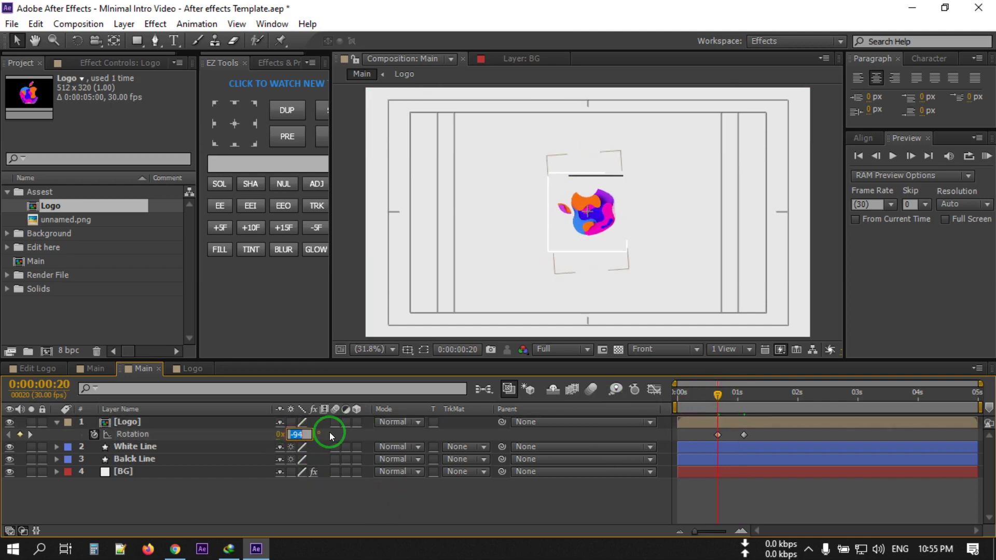
text(-95)
key(Return)
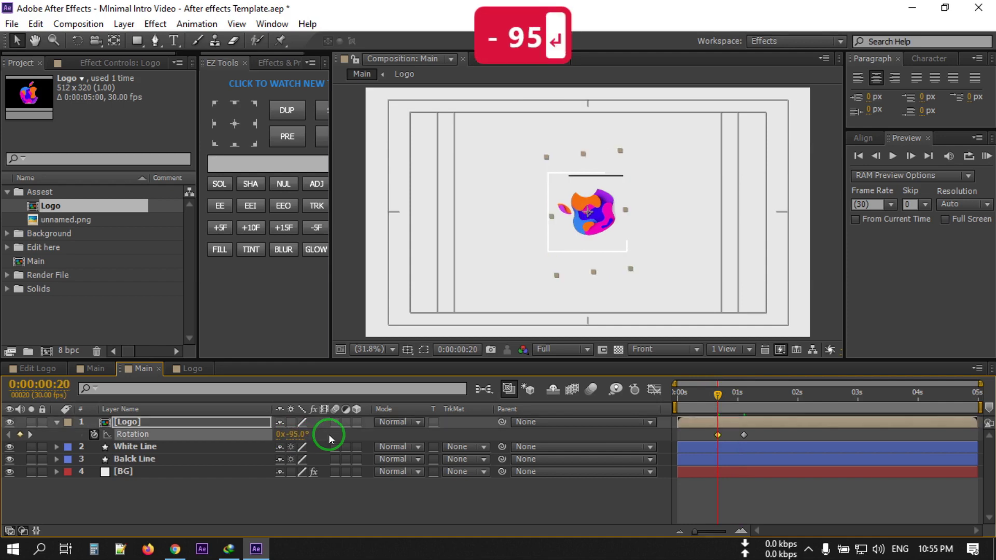
click(428, 487)
- Add a 100% Scale keyframe to the Logo layer at 0:00:01:03 and show all of its animated properties
drag(716, 397, 744, 393)
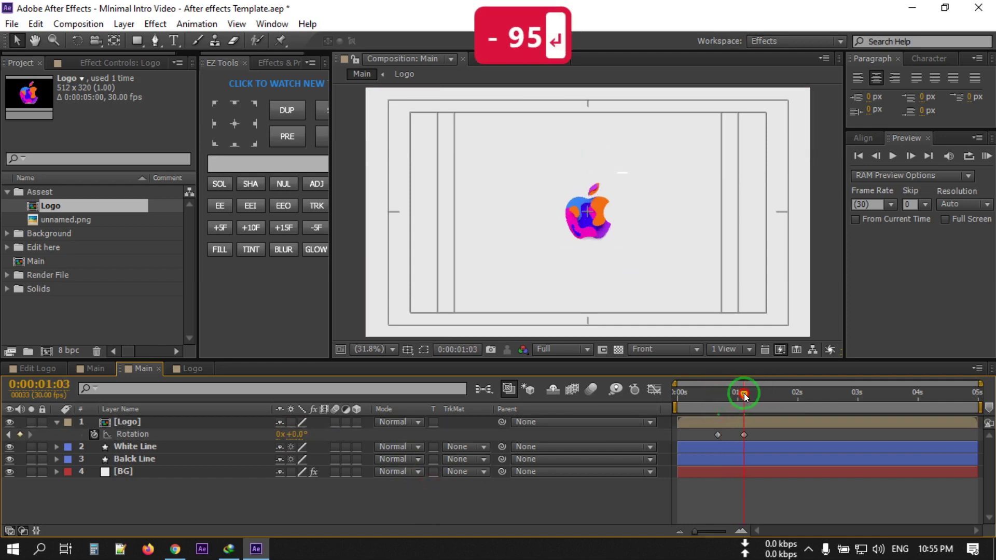
click(123, 418)
key(s)
key(u)
key(s)
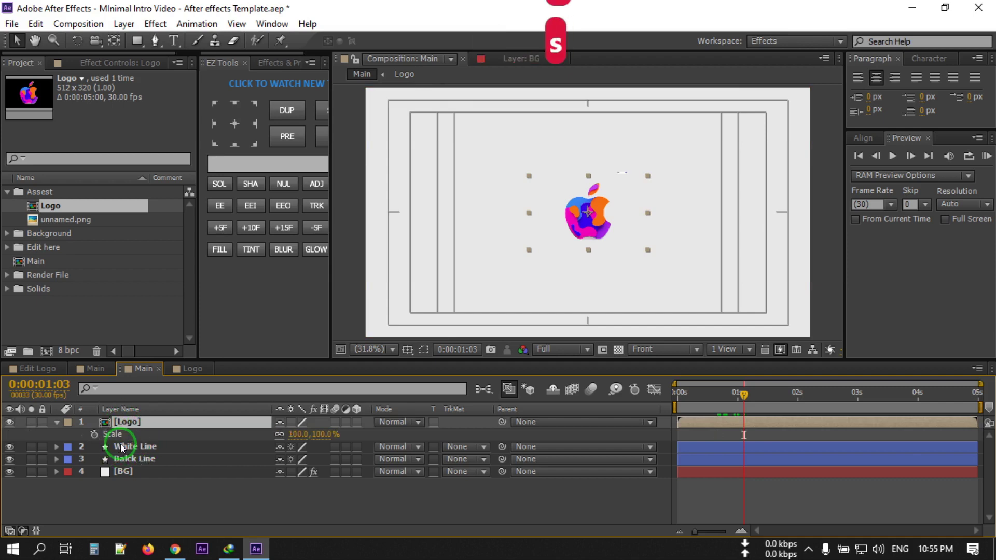
click(94, 435)
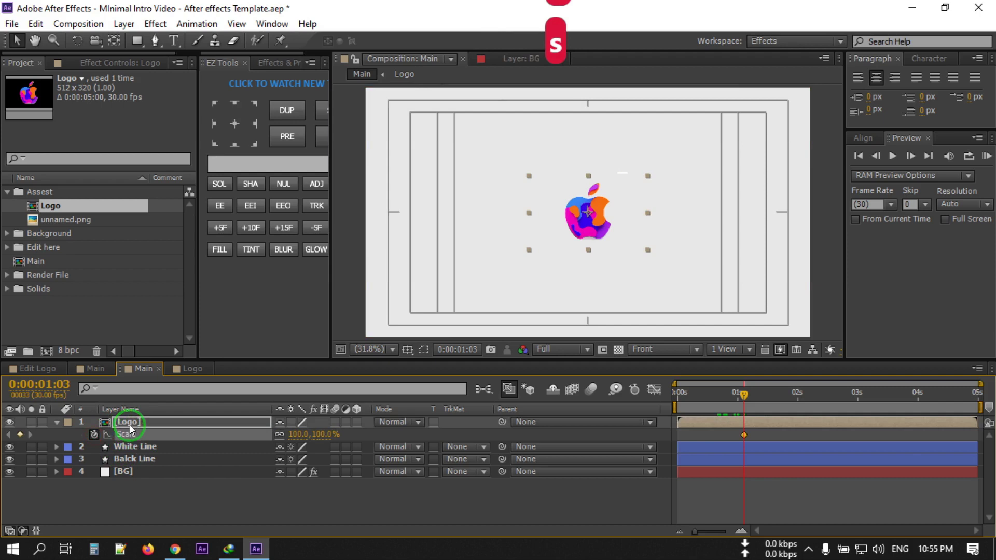
key(u)
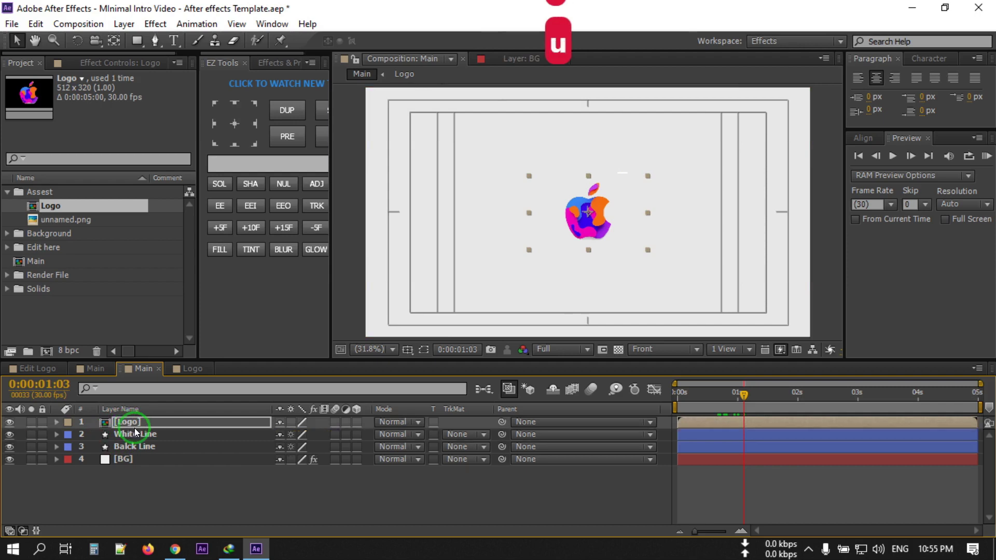
key(u)
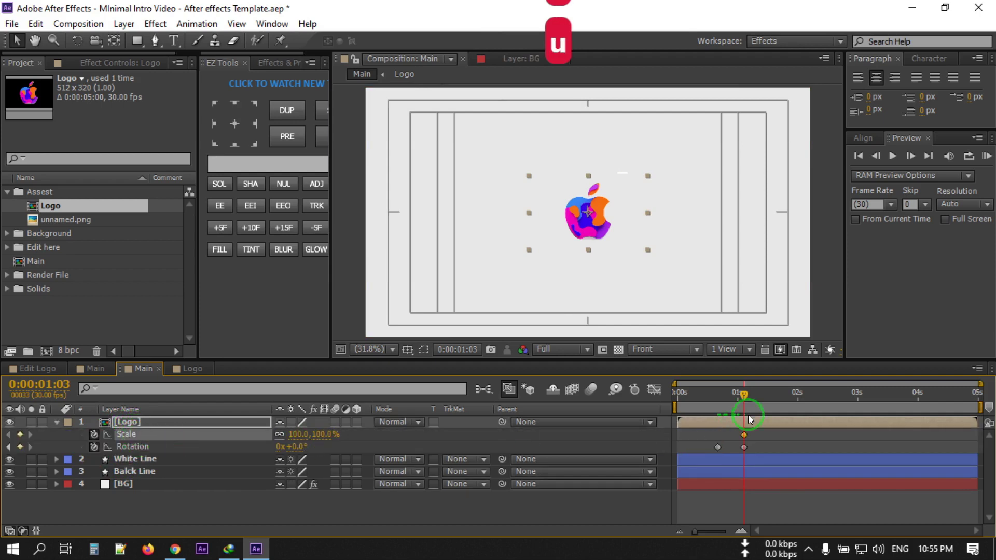
- Set the Logo layer's Scale to 0% at 0:00:00:20
drag(744, 395, 717, 396)
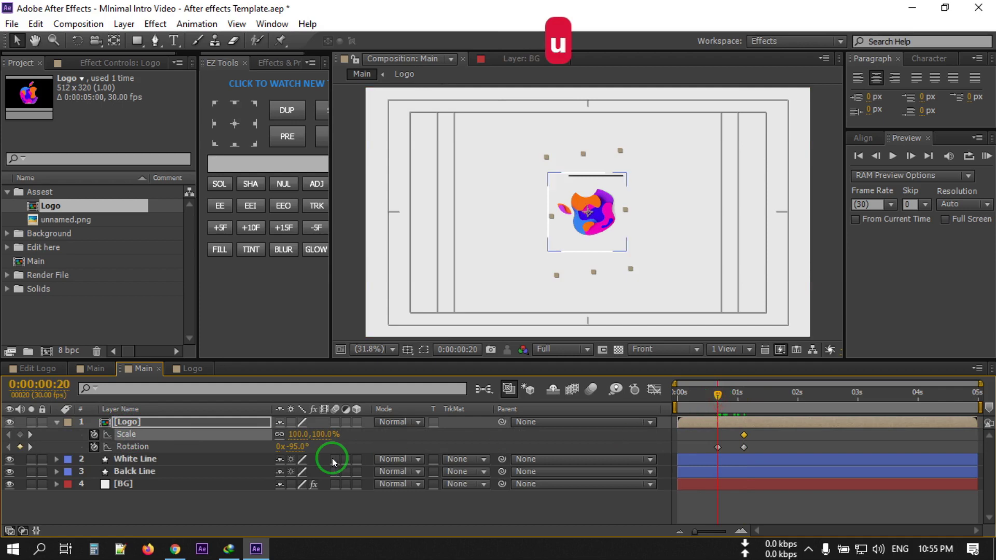
click(298, 435)
text(0)
key(Return)
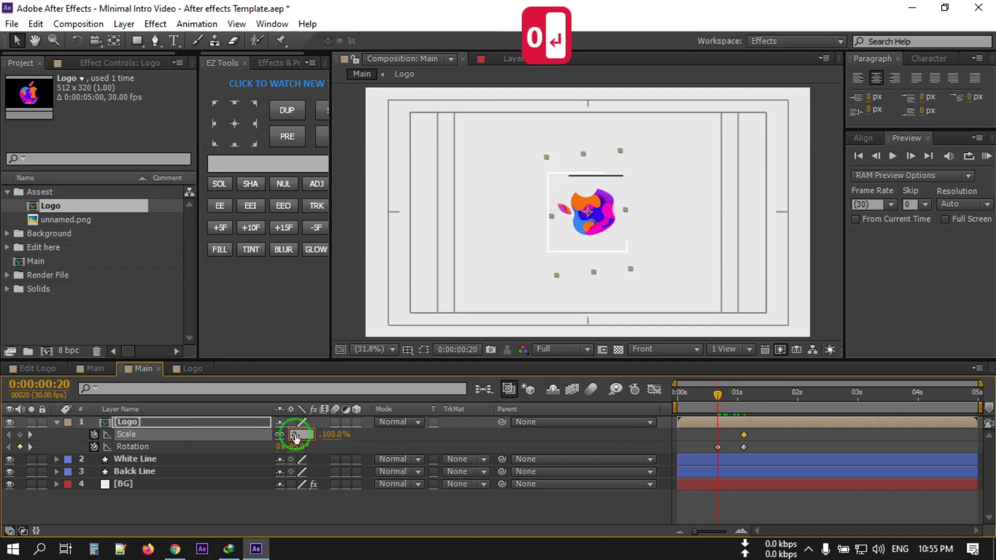
- Shift all Logo Scale and Rotation keyframes earlier so the first pair sits at 0:00:00:15, and preview from 0:00:00:11
mouse_move(714, 407)
mouse_down()
mouse_move(738, 394)
mouse_move(726, 393)
mouse_move(761, 467)
mouse_move(726, 398)
mouse_move(745, 394)
mouse_move(708, 395)
mouse_up()
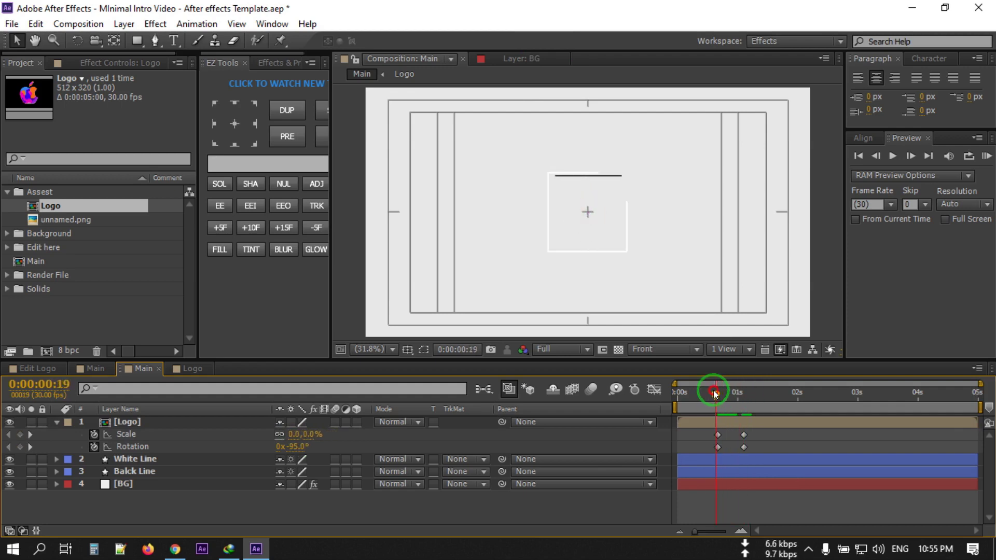
drag(757, 433, 783, 440)
click(784, 440)
drag(741, 392, 698, 393)
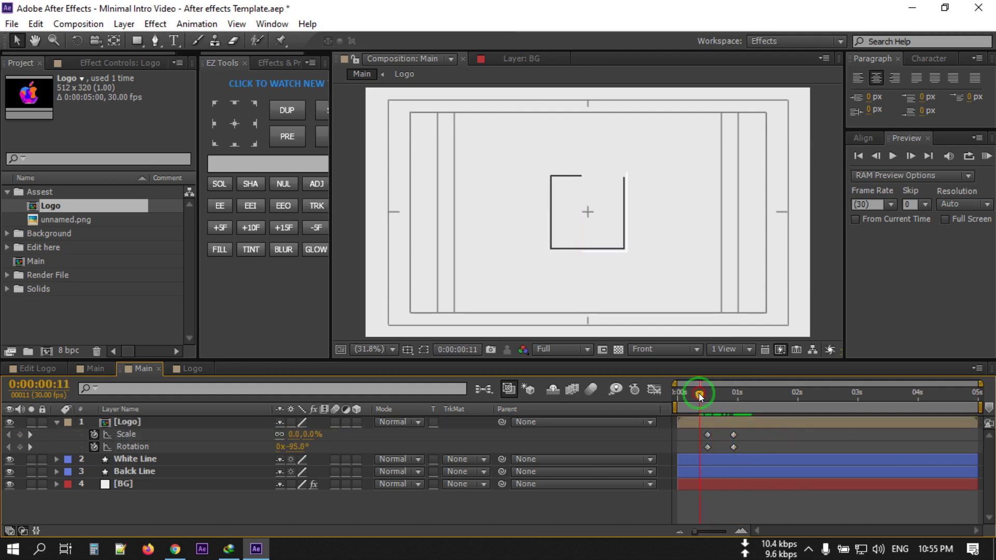
key(space)
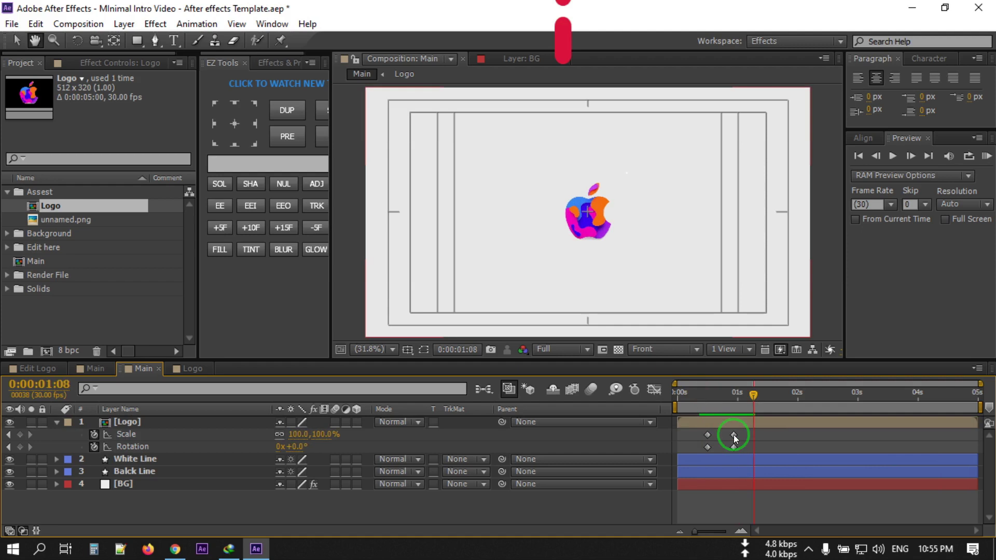
- Apply Easy Ease to all four Scale and Rotation keyframes of the Logo layer
drag(743, 434, 705, 455)
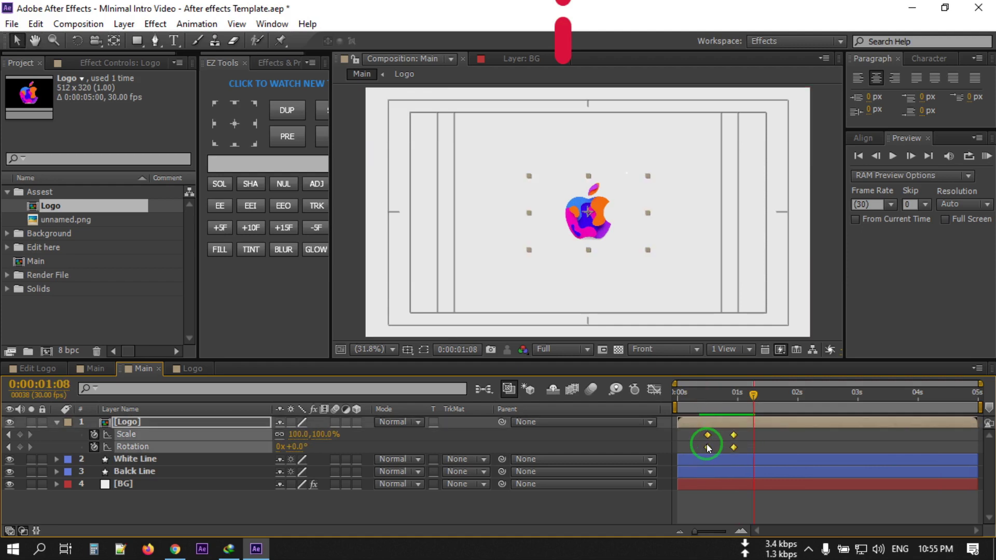
key(F9)
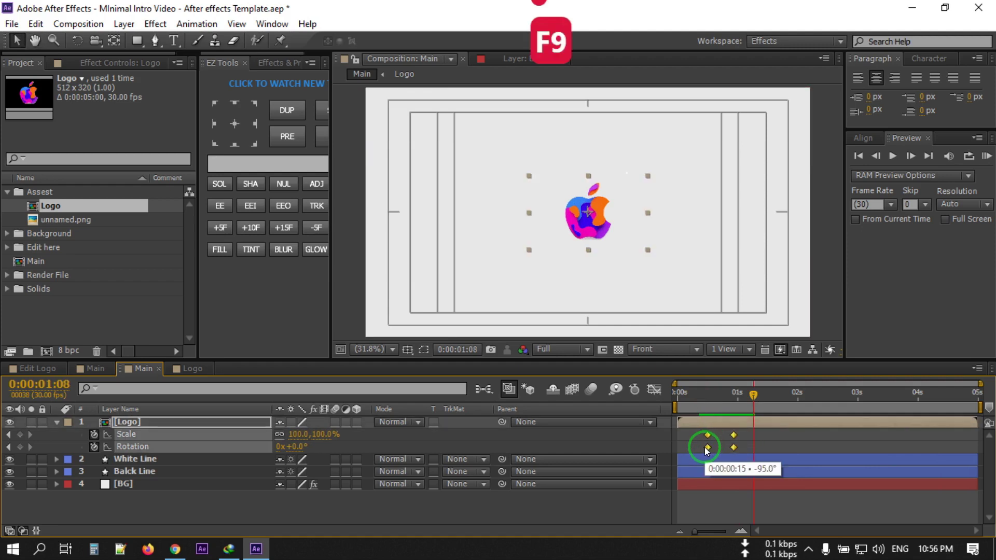
right_click(705, 447)
mouse_move(724, 436)
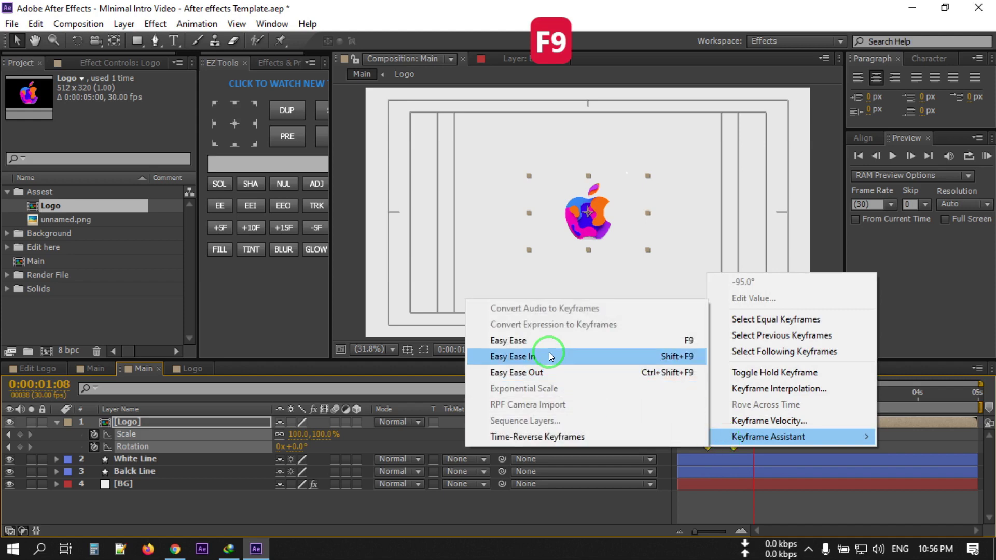
click(532, 339)
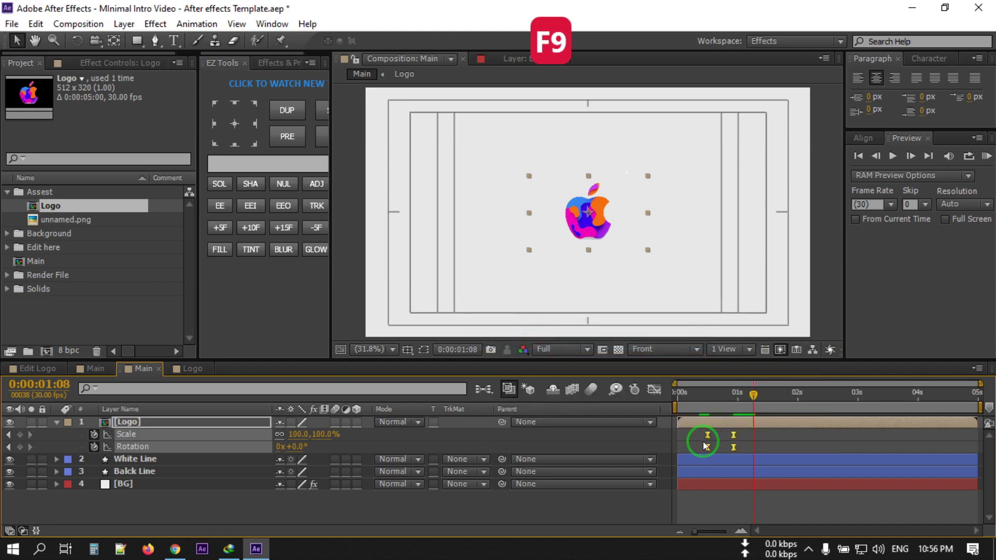
- Lengthen the incoming ease of the Logo's last Scale and Rotation keyframes in the speed graph, extending their handles toward the first keyframes
click(653, 389)
drag(748, 483, 716, 516)
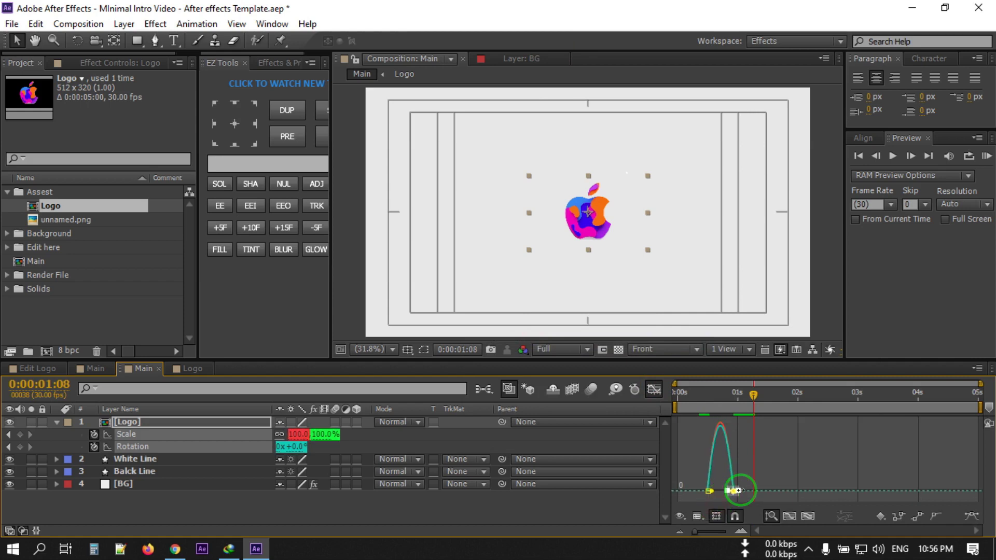
right_click(722, 454)
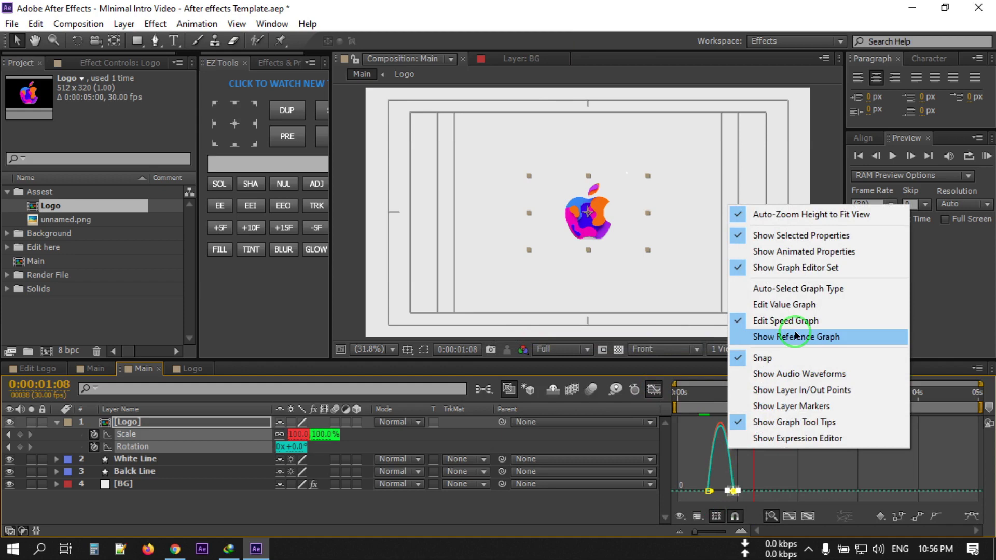
click(736, 480)
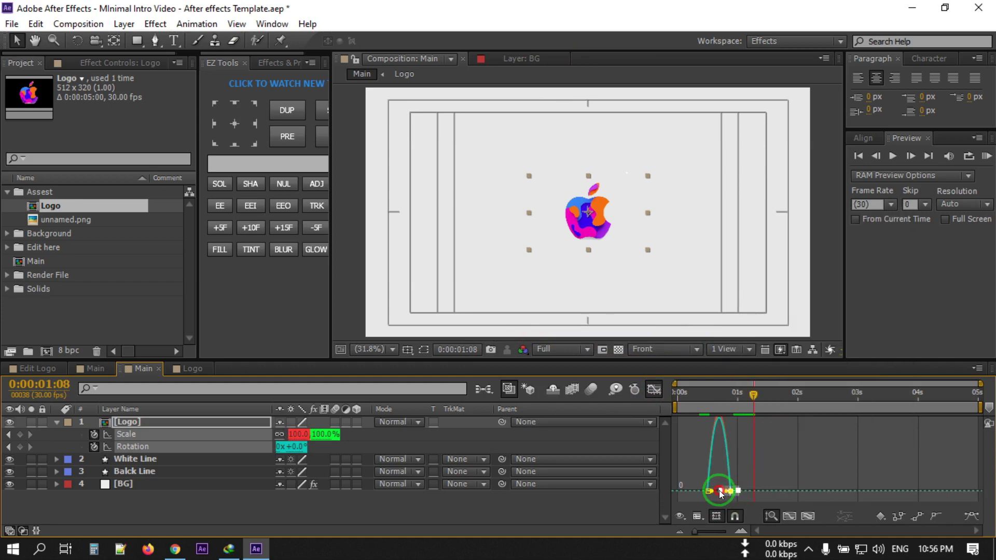
key(ctrl+z)
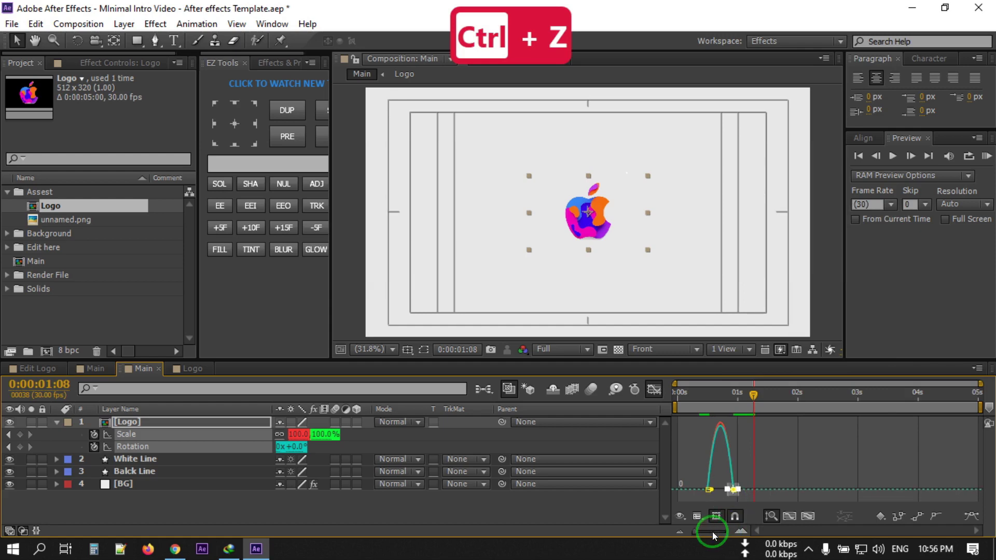
drag(705, 528, 709, 530)
drag(767, 489, 642, 489)
scroll(733, 491, up, 2)
click(651, 397)
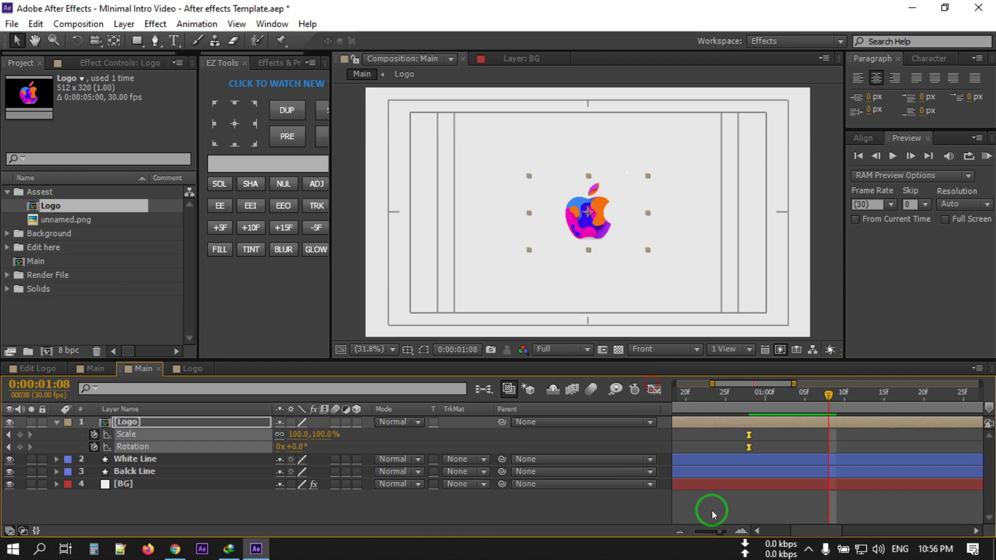
drag(719, 530, 660, 534)
- Preview the eased logo reveal together with the line animations from the first frame
click(758, 409)
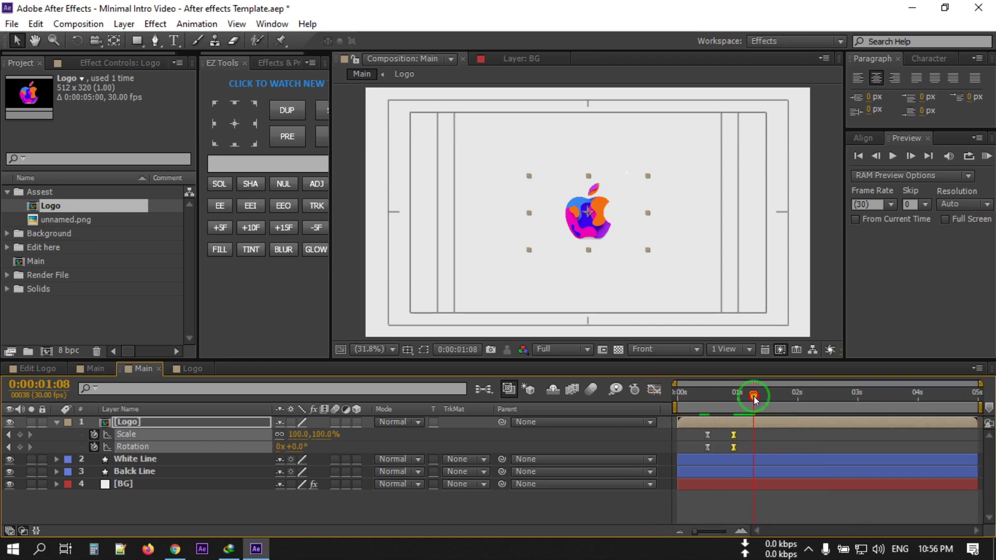
drag(754, 397, 677, 406)
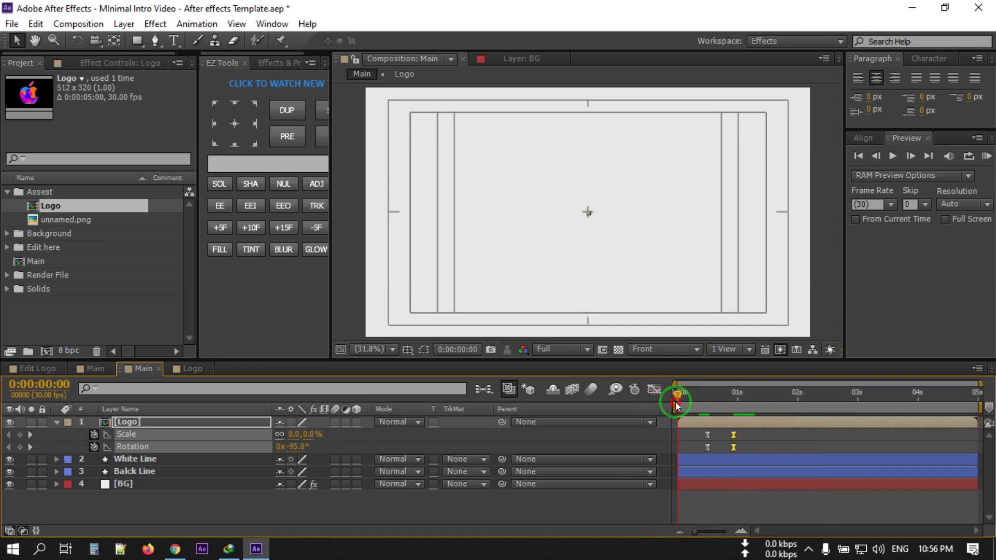
click(729, 491)
key(space)
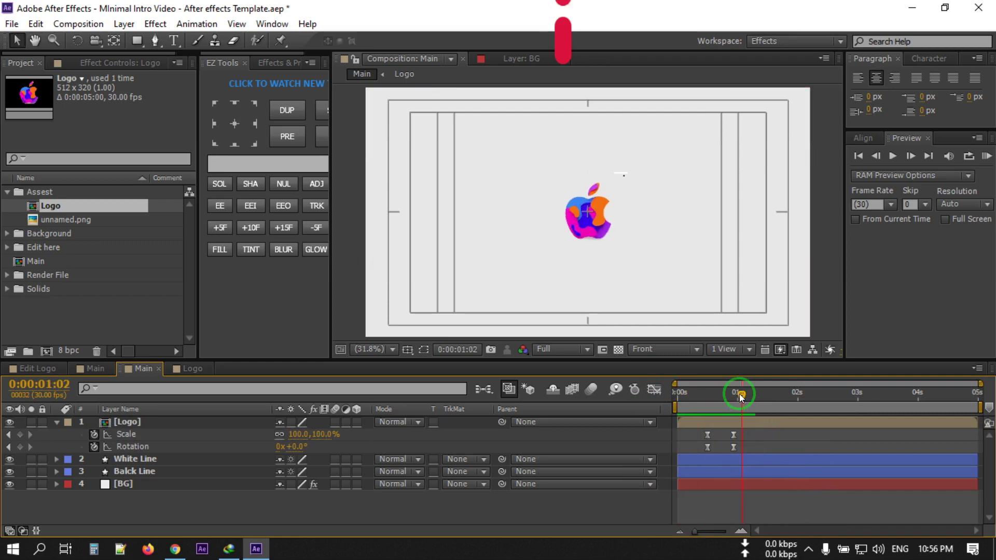
key(space)
key(space)
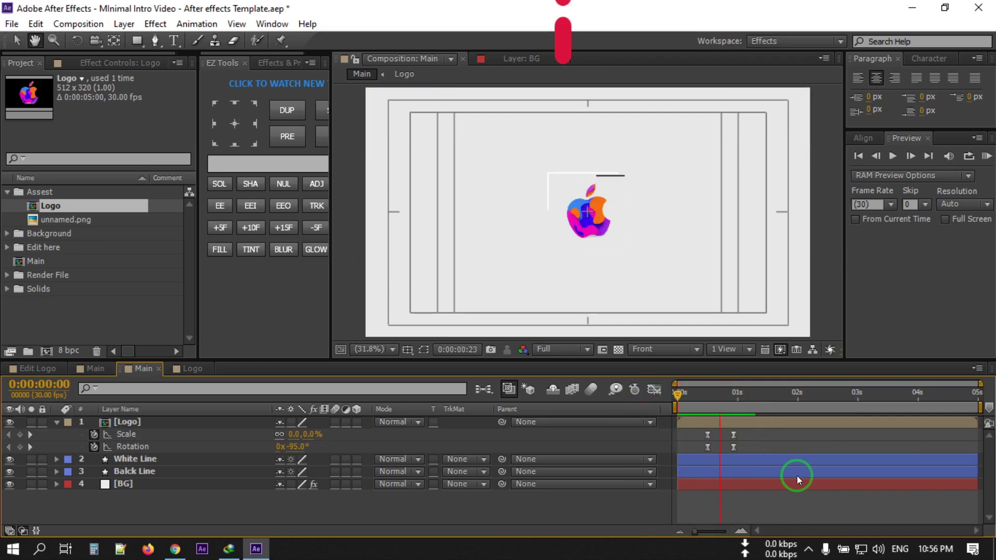
key(space)
- Move the Logo, White Line and Balck Line layers together slightly straight up from the center of the Main composition
drag(742, 394, 699, 401)
click(54, 423)
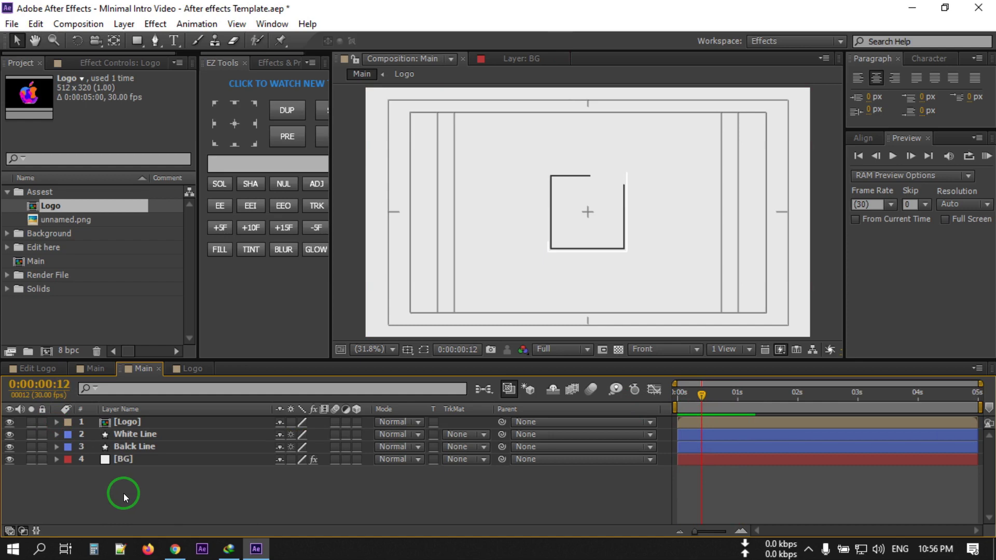
click(129, 447)
shift+click(126, 422)
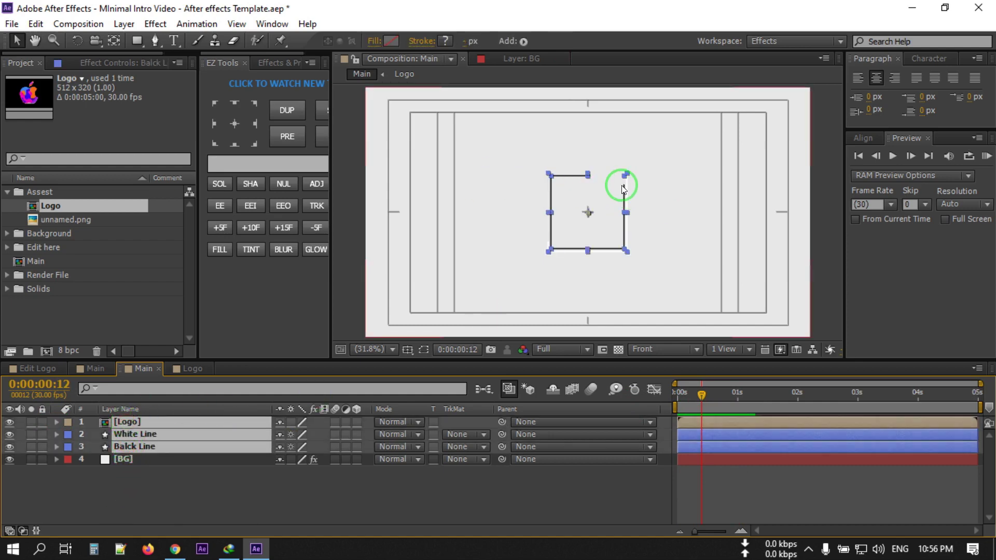
drag(604, 197, 602, 180)
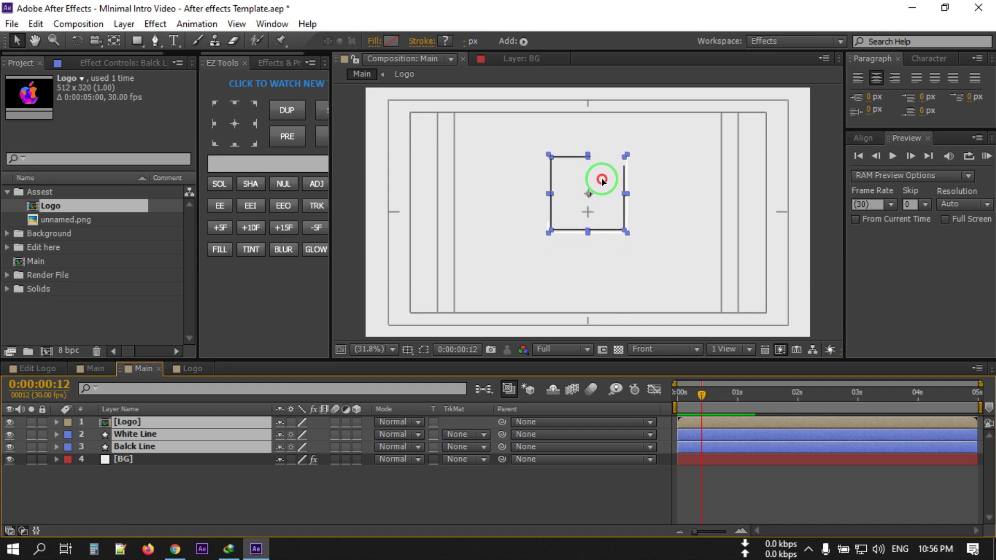
click(446, 503)
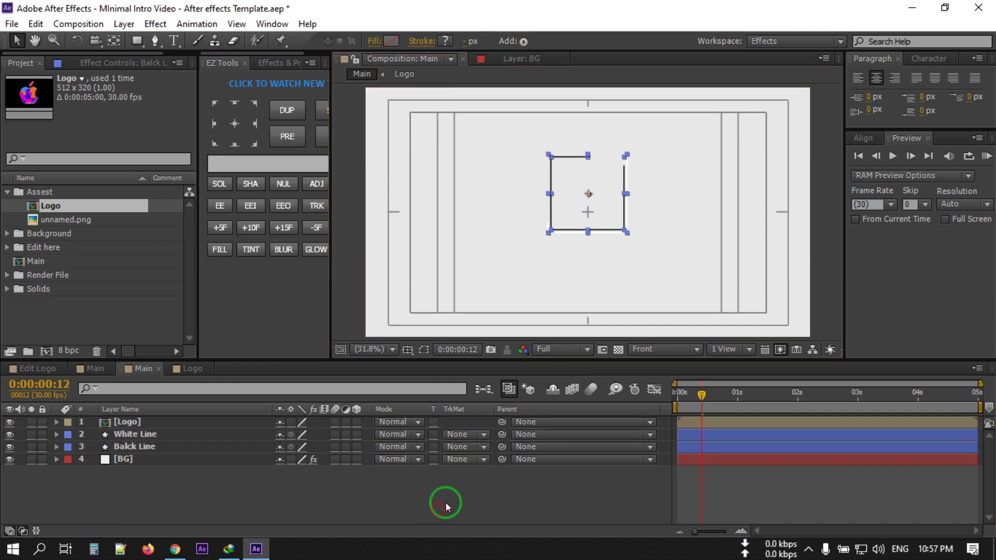
- Add a text layer reading NAME HERE and place it just below the square line animation
right_click(148, 494)
mouse_move(246, 338)
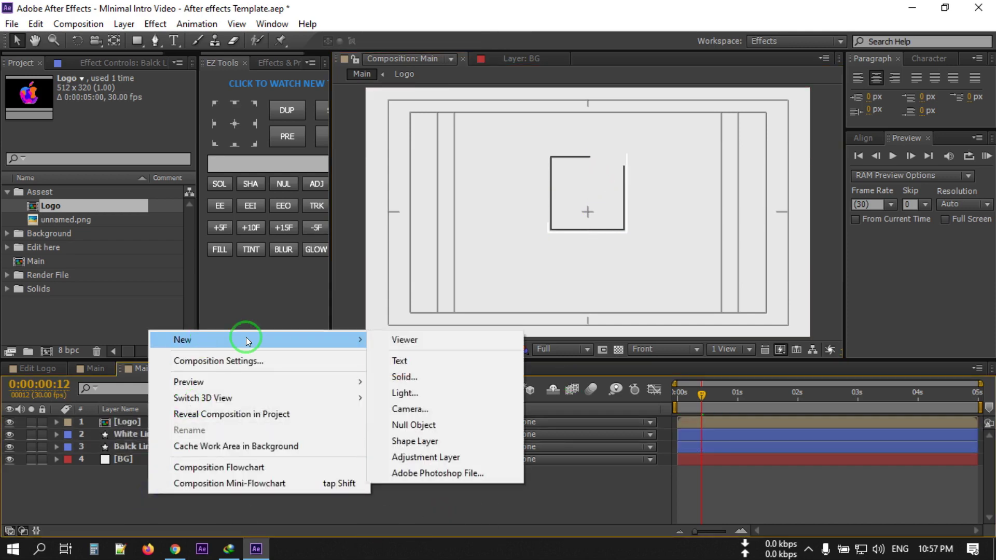
click(443, 360)
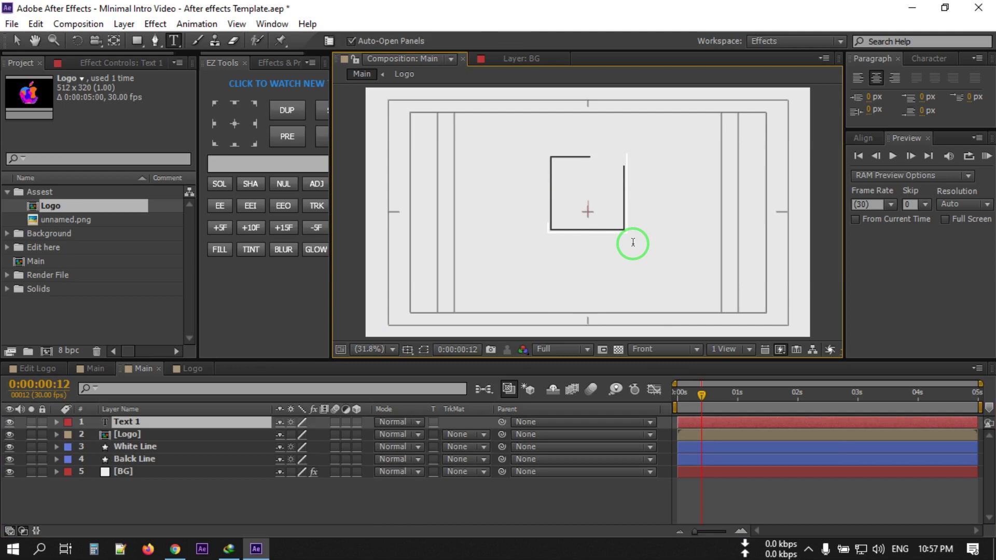
text(NAME H)
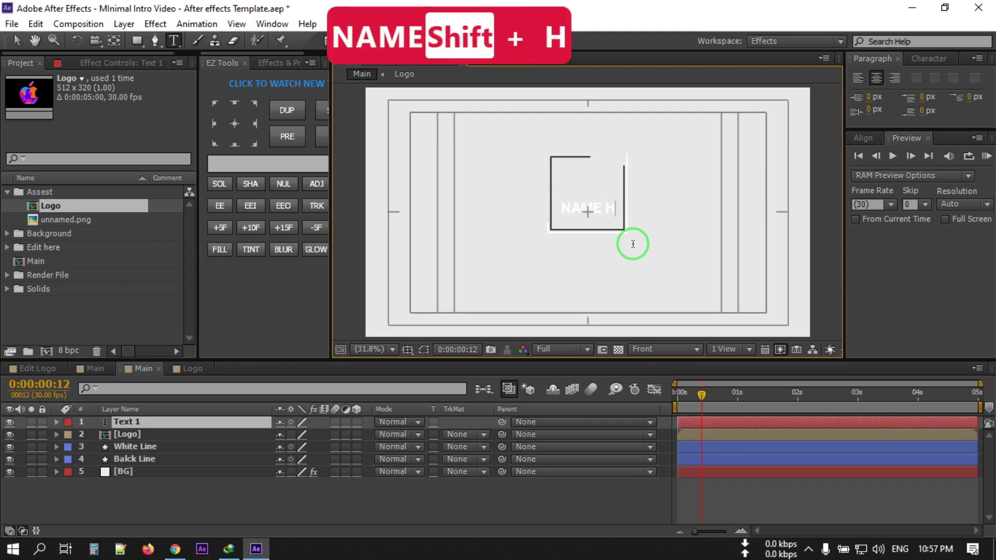
text(ERE)
key(ctrl+a)
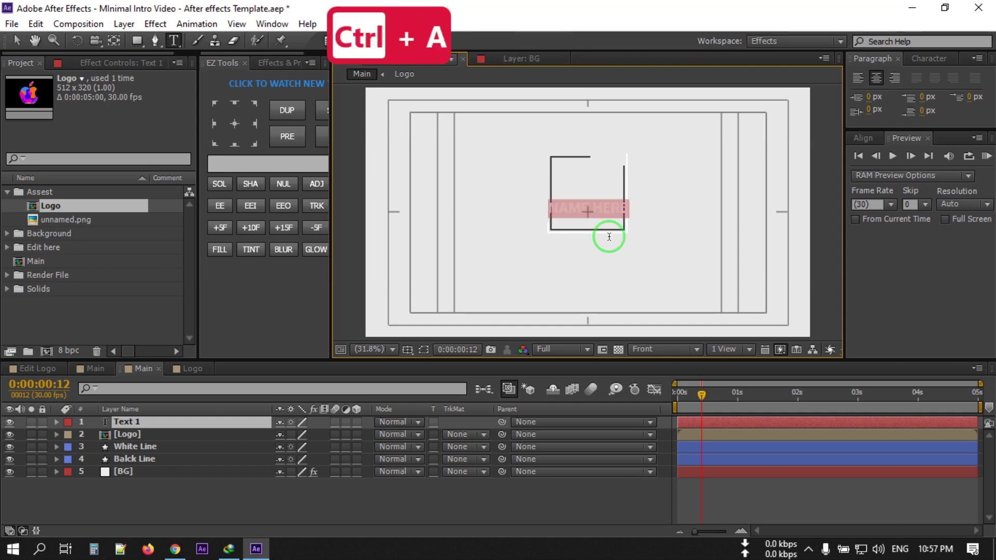
drag(601, 257, 599, 297)
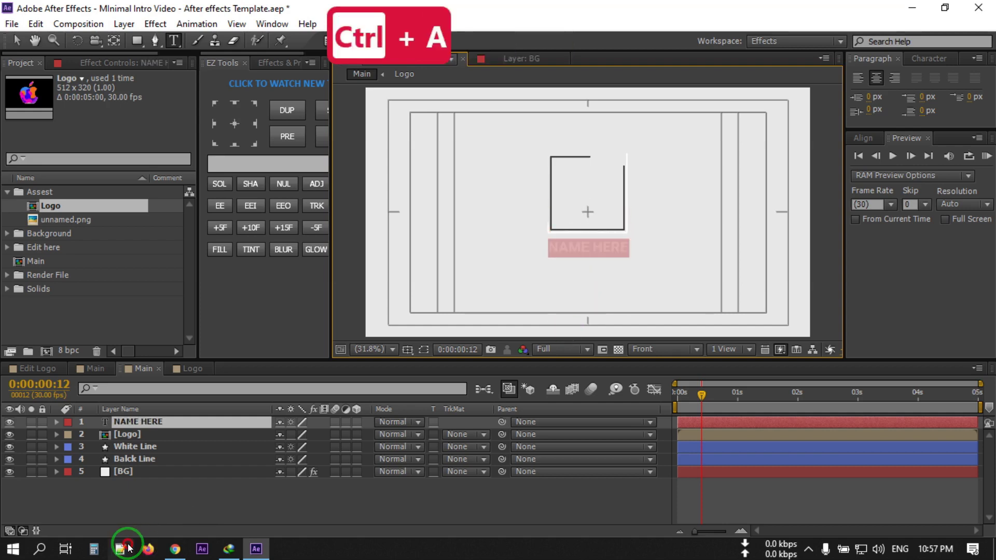
- Align the NAME HERE text layer to the horizontal center of the composition
click(120, 422)
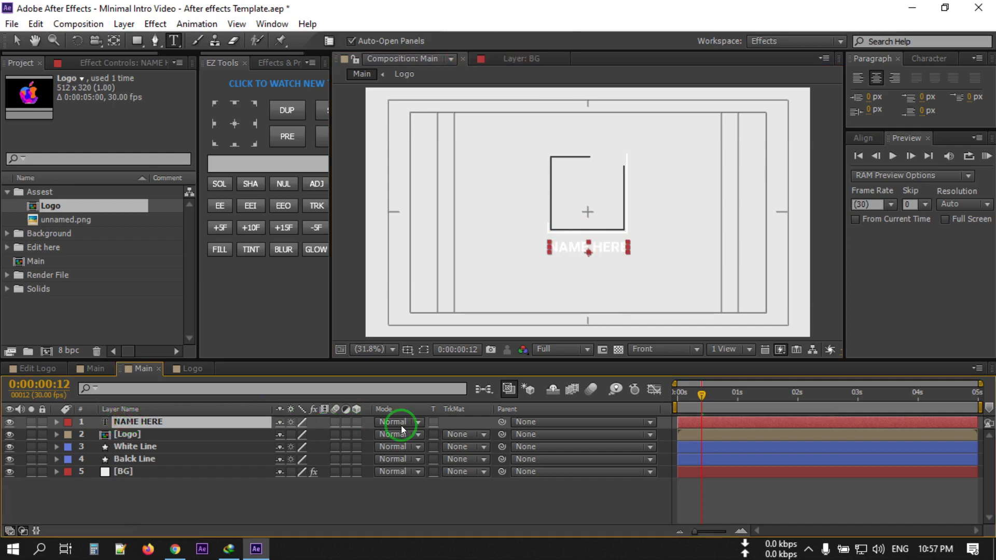
click(866, 137)
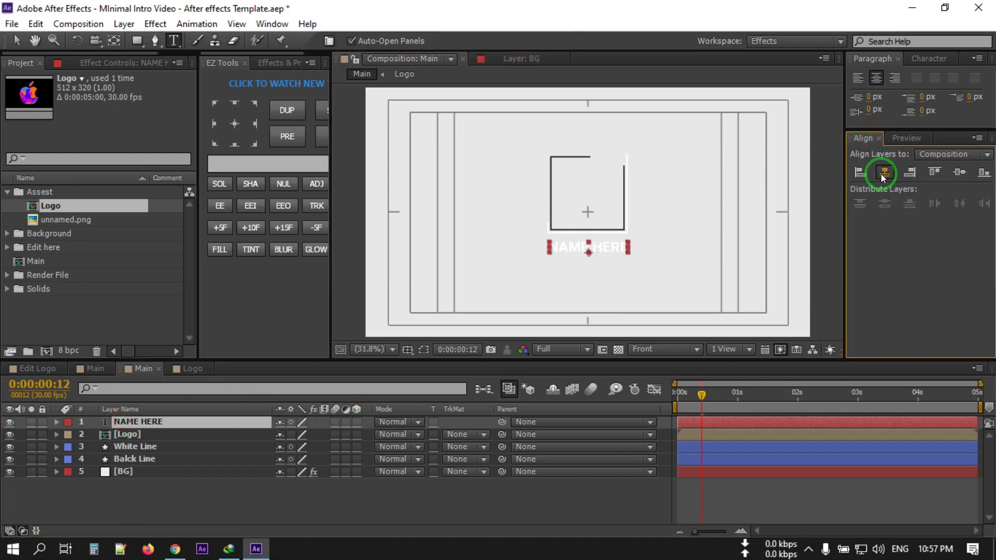
click(279, 520)
- Apply the Fill effect to the NAME HERE layer and set its color to dark gray 333333
click(126, 422)
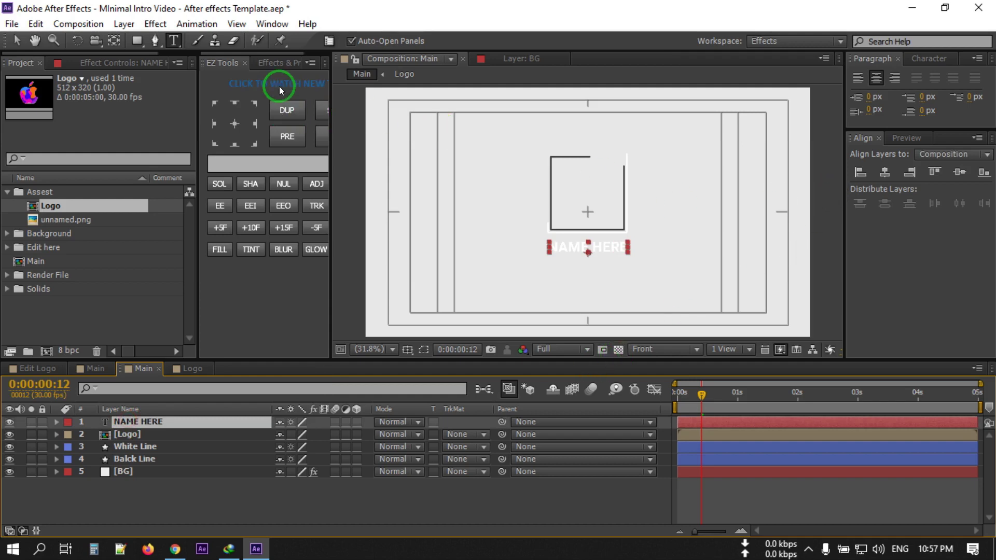
click(269, 63)
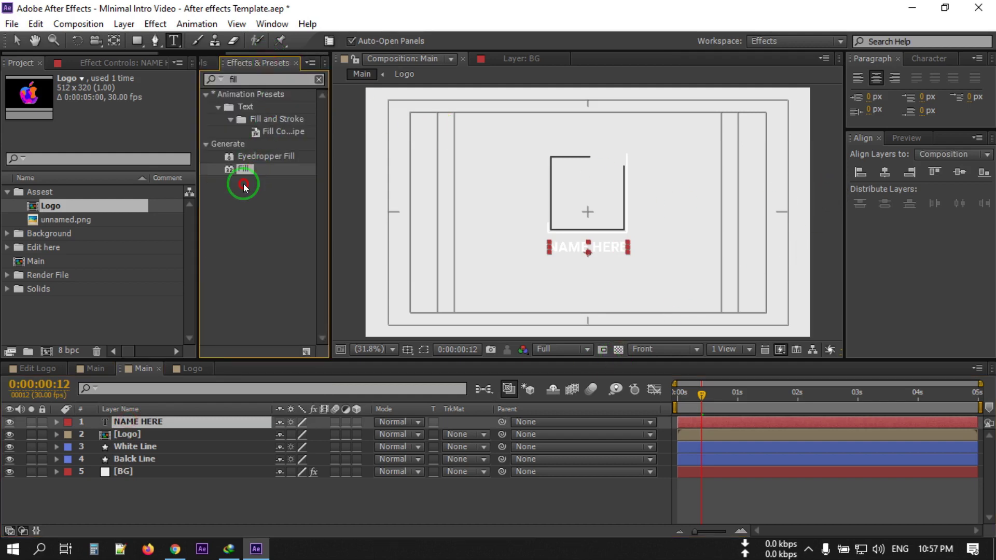
drag(244, 187, 139, 422)
key(v)
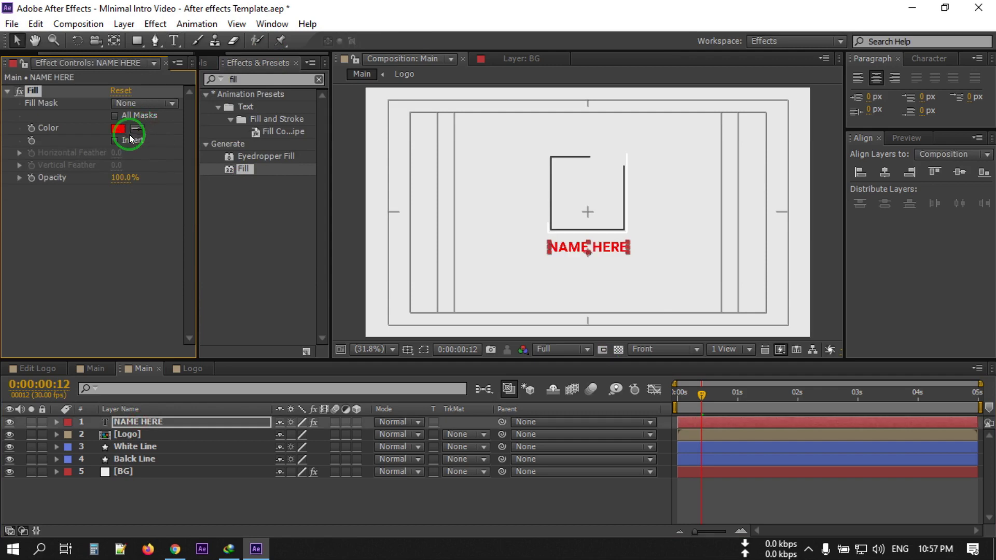
click(118, 129)
drag(620, 382, 593, 451)
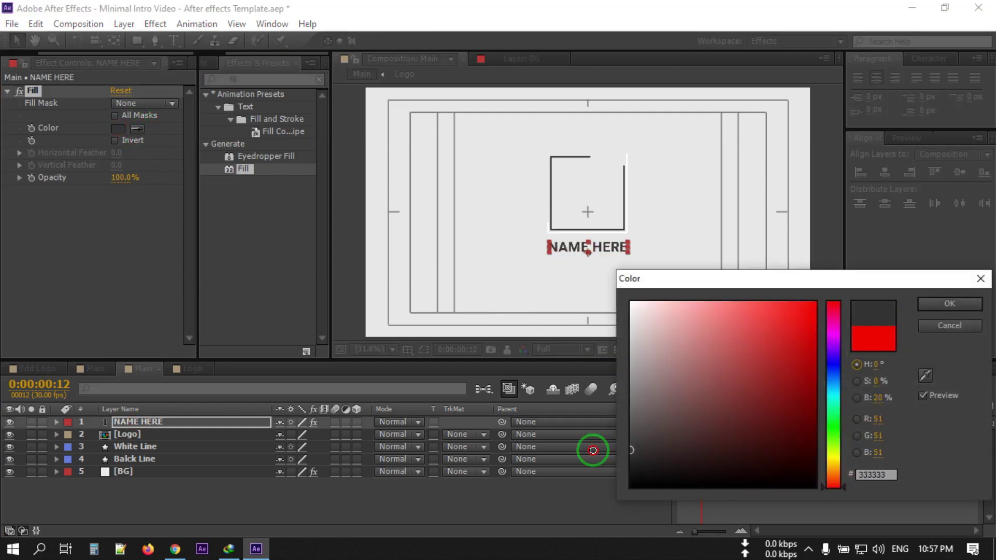
click(969, 307)
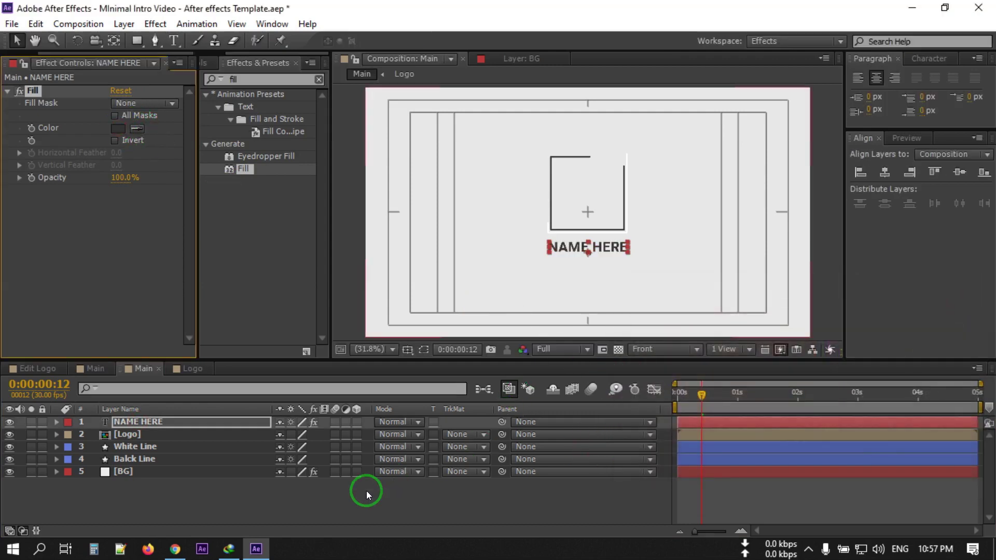
click(462, 487)
- Keyframe the NAME HERE Position at its current place at 0:00:01:04 and raised over the logo to 958.7,549.4 at 0:00:00:28
drag(735, 397, 742, 397)
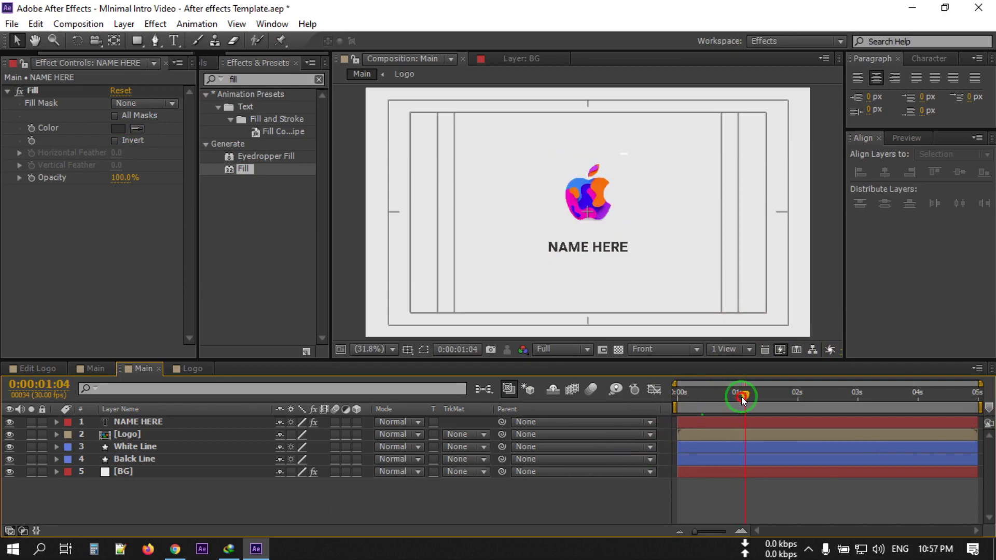
click(125, 421)
key(p)
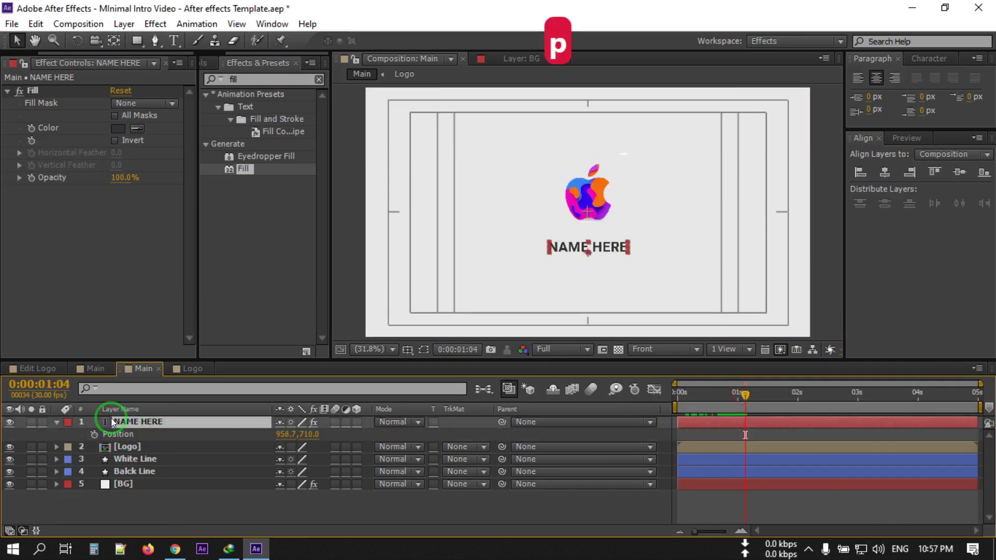
click(94, 434)
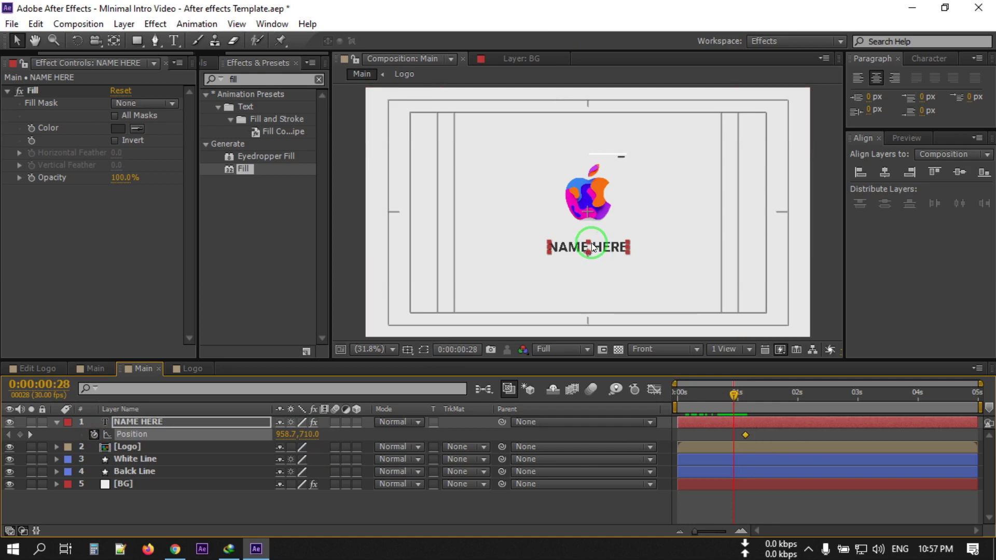
drag(591, 245, 588, 209)
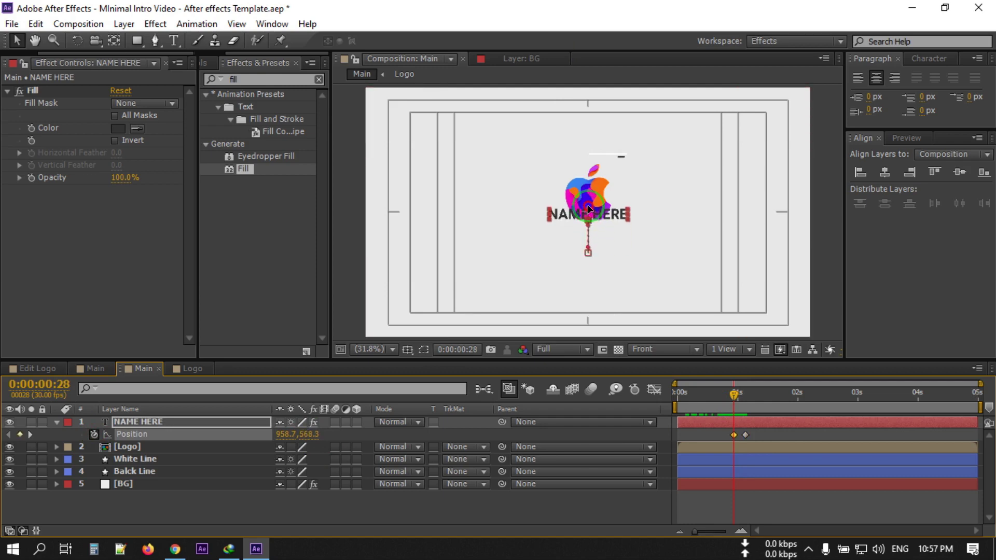
click(748, 408)
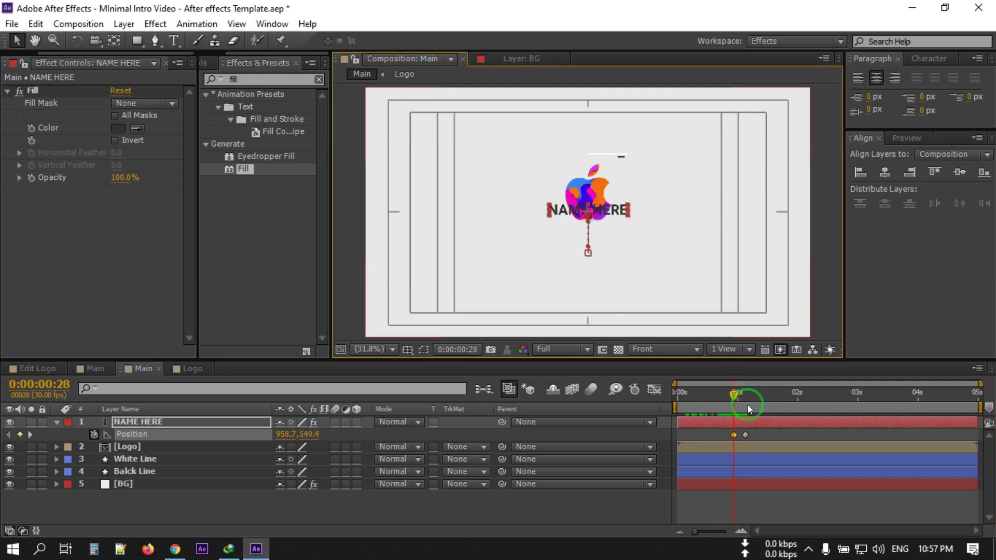
- Keyframe the NAME HERE layer's Opacity at 0% at 0:00:00:28 and 100% at 0:00:01:04
click(132, 422)
key(t)
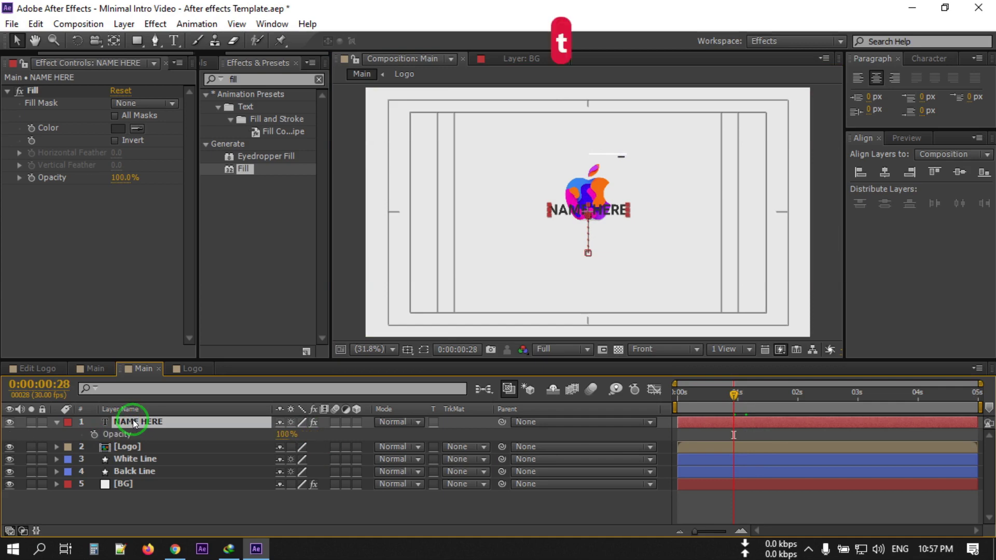
click(94, 434)
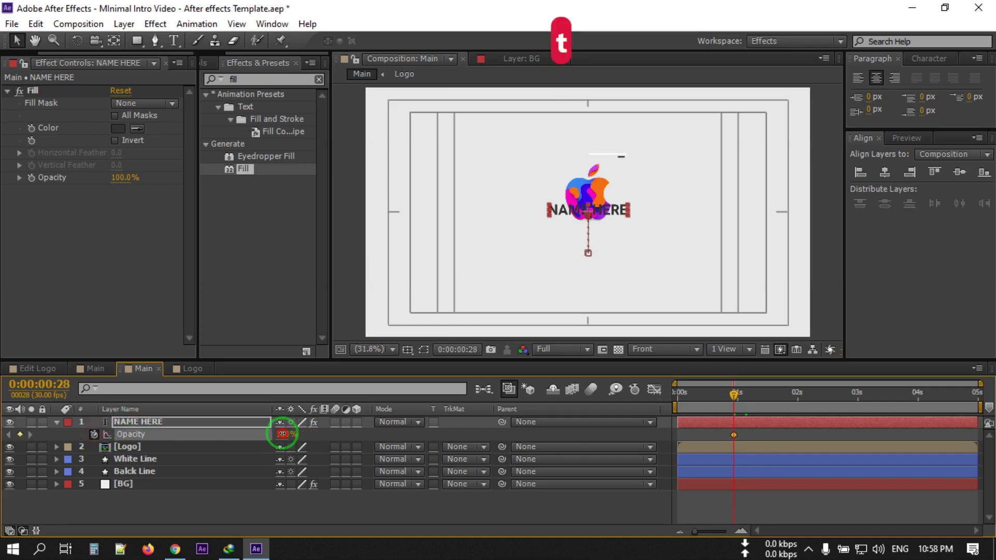
drag(285, 435, 101, 454)
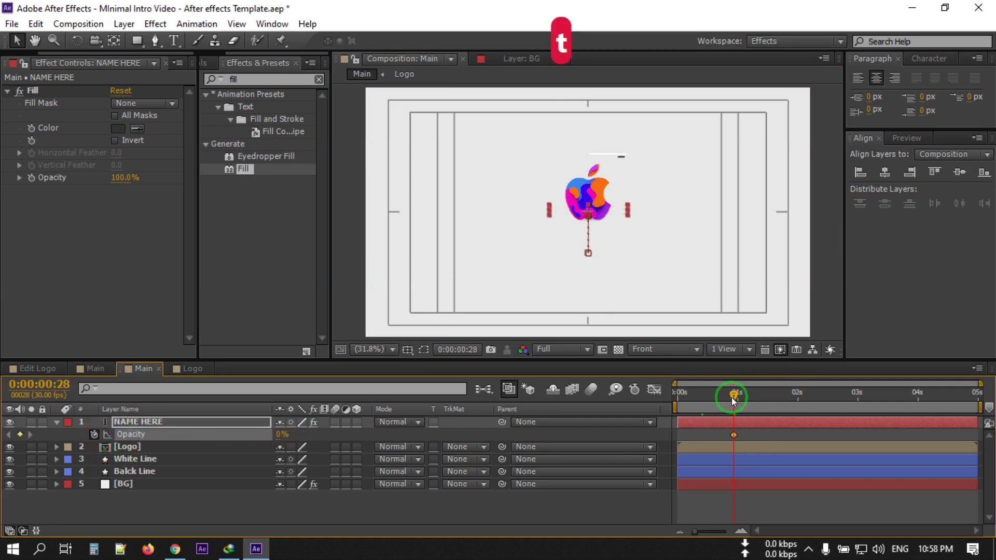
key(u)
drag(732, 398, 744, 398)
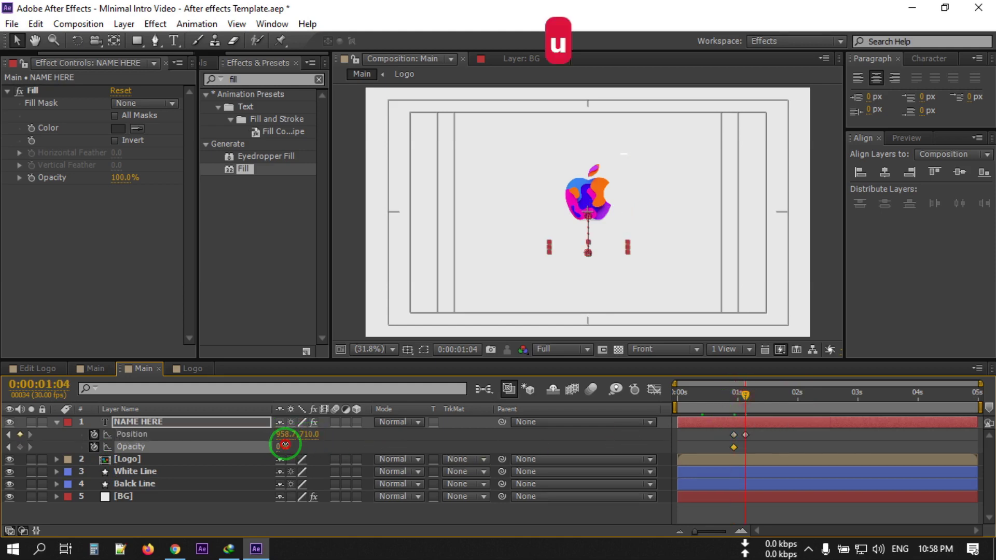
drag(285, 444, 452, 444)
- Apply Easy Ease to all four Position and Opacity keyframes of the NAME HERE layer
click(760, 484)
drag(762, 433, 716, 460)
right_click(733, 435)
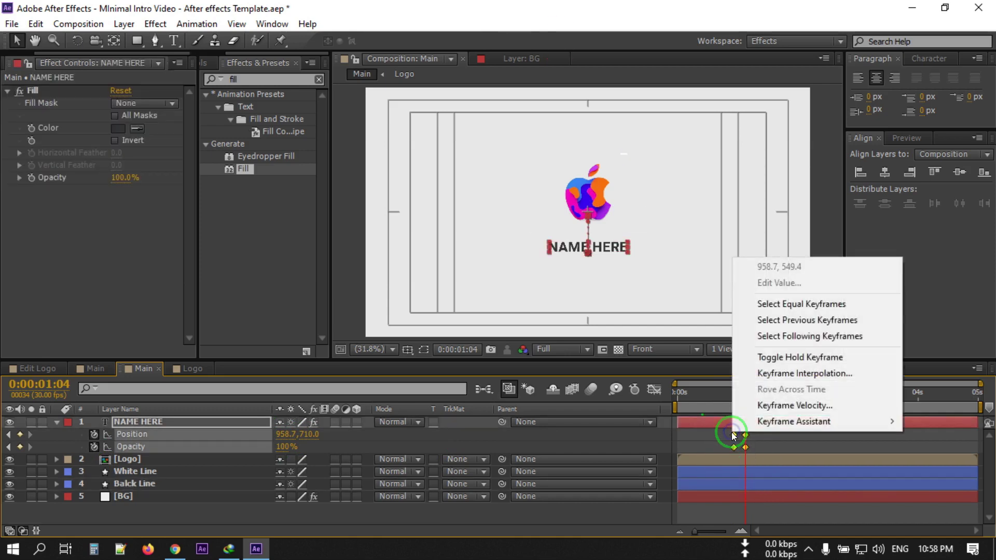
mouse_move(768, 421)
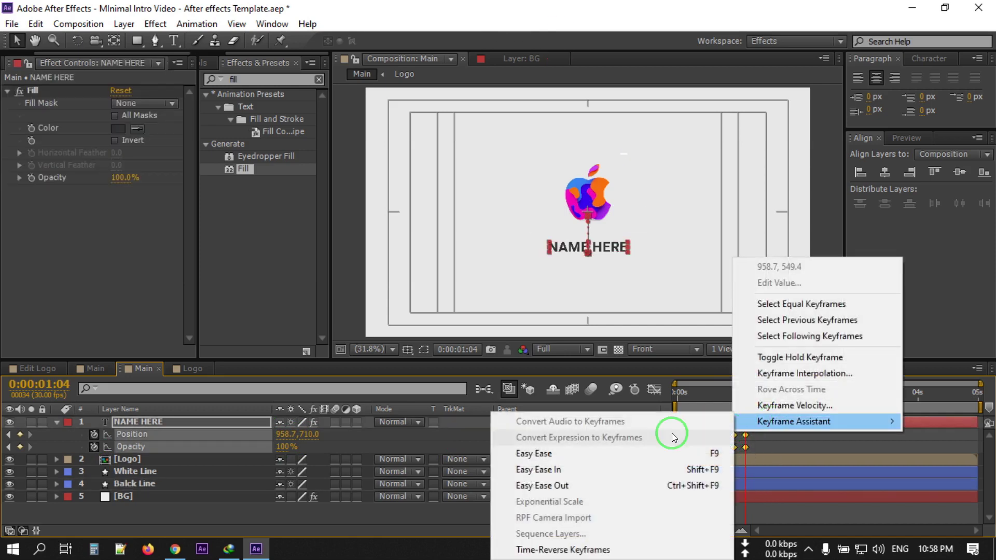
click(527, 454)
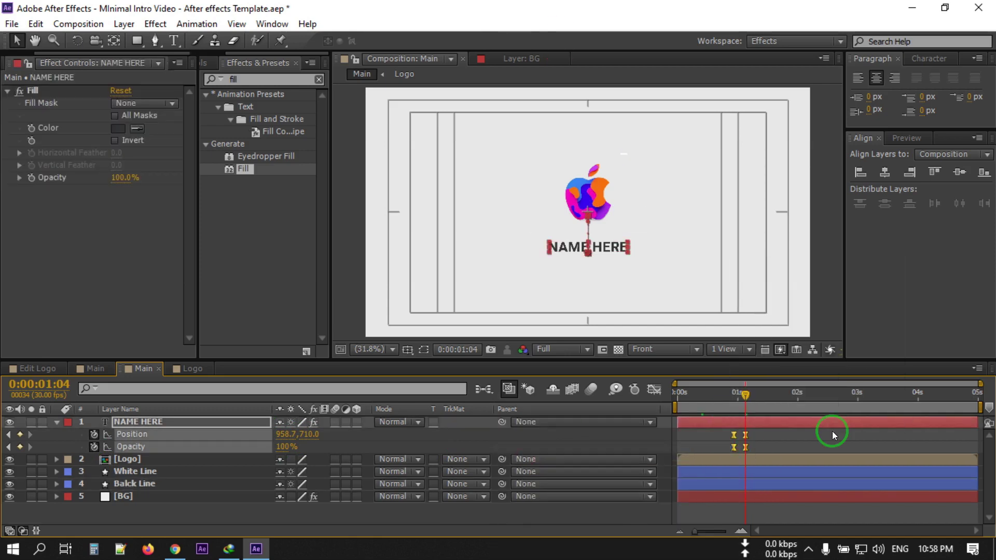
- Lengthen the incoming ease of the text's last Position and Opacity keyframes in the speed graph, extending the handle toward the first keyframes
click(655, 389)
drag(740, 499, 742, 502)
click(735, 516)
drag(705, 531, 727, 529)
drag(796, 491, 737, 493)
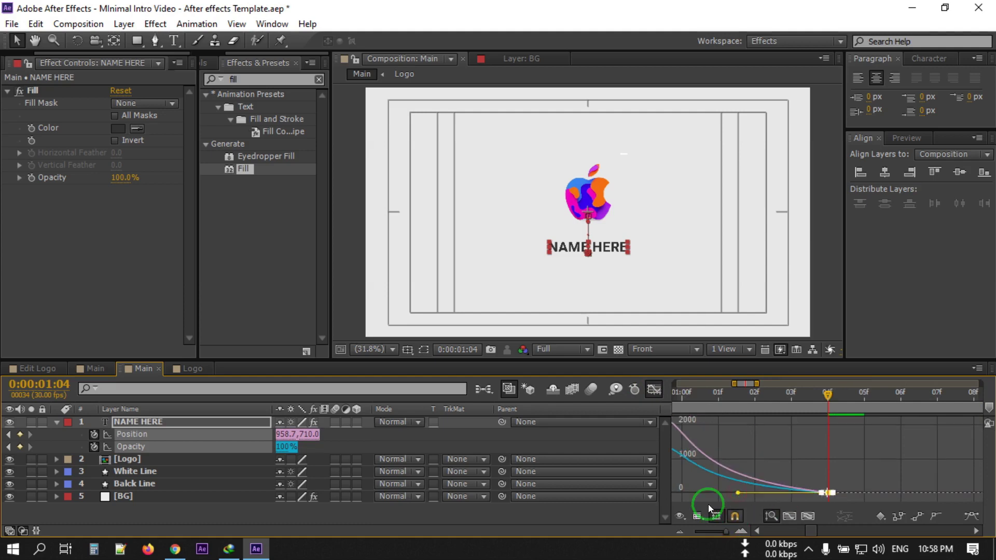
click(653, 390)
drag(729, 530, 636, 530)
- Preview the text animation and shift the first Position and Opacity keyframes of NAME HERE earlier to 0:00:00:23
key(space)
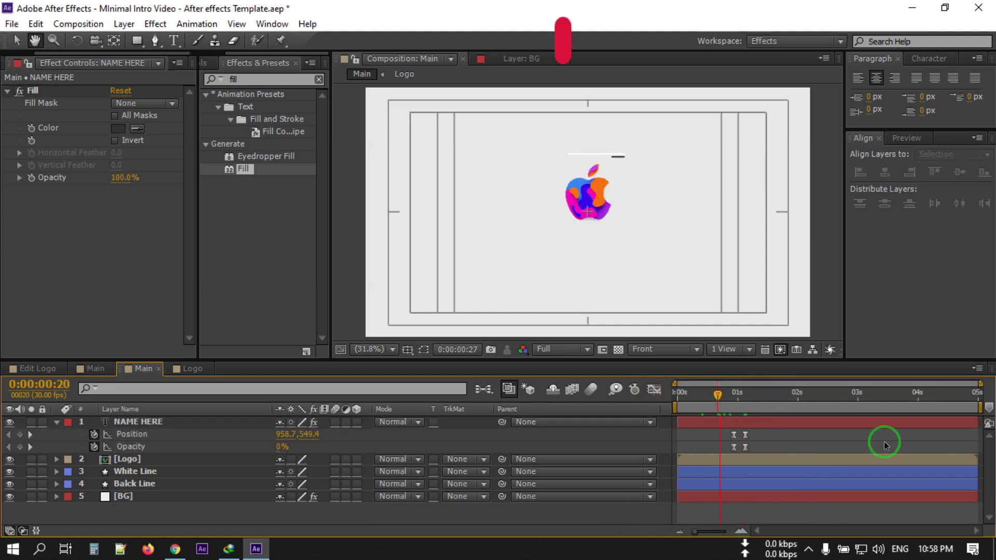
click(724, 400)
drag(734, 446, 724, 447)
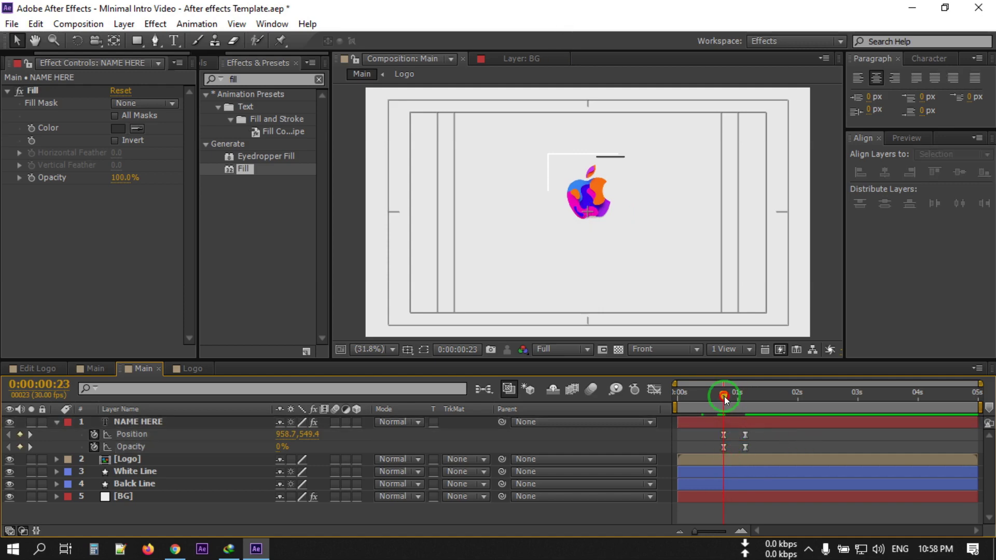
drag(724, 396, 736, 396)
- Reorder the NAME HERE layer between the Balck Line and BG layers, and preview the intro
click(57, 422)
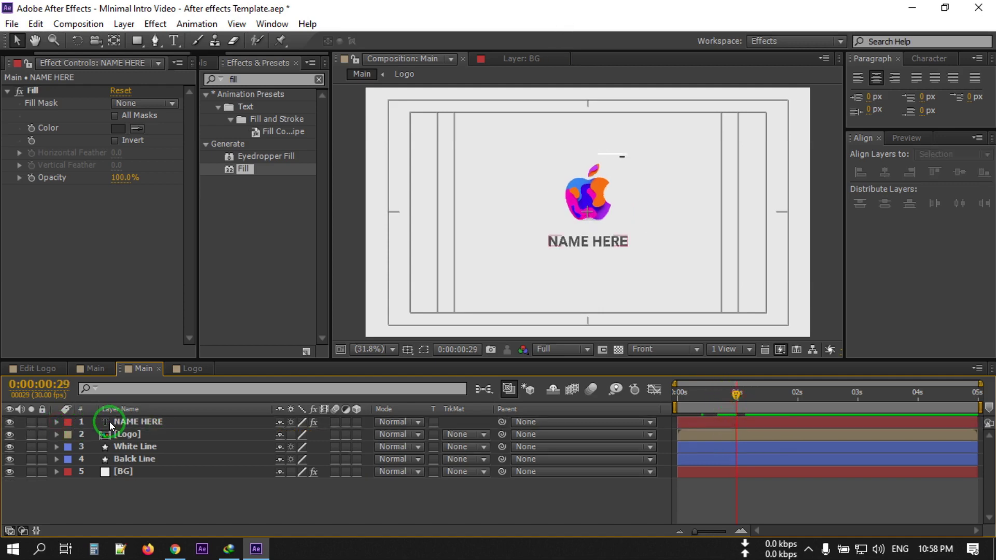
click(144, 423)
drag(133, 434, 133, 461)
click(165, 496)
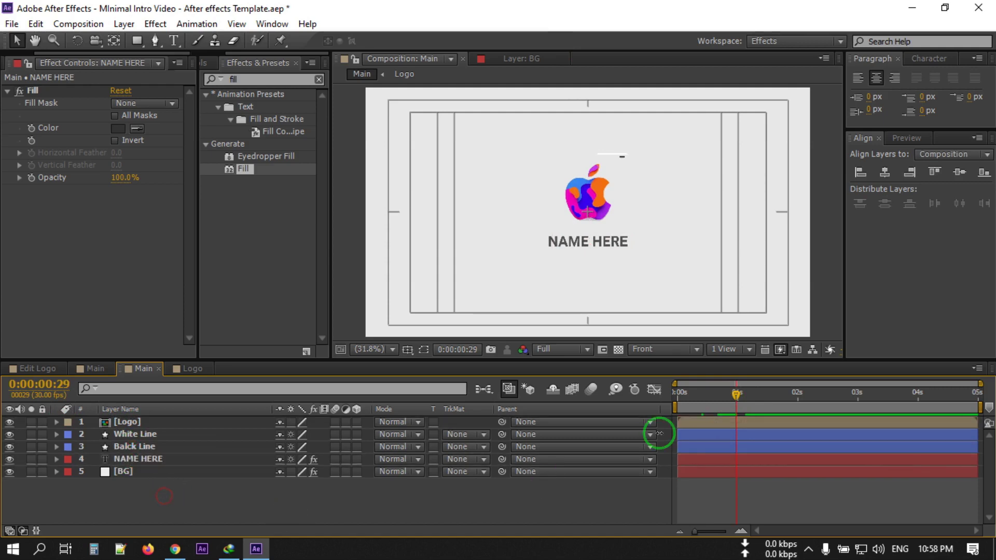
key(KP_0)
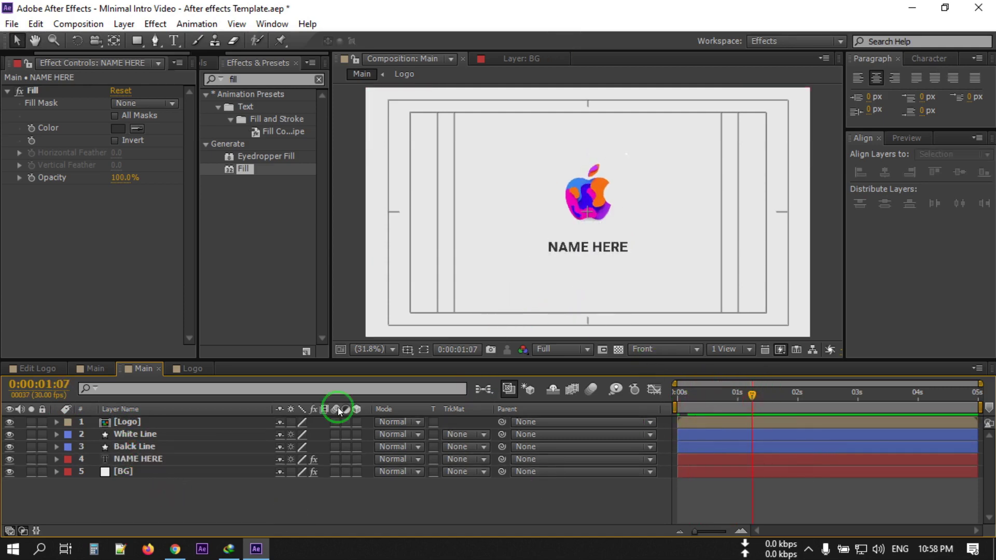
- Add the text "#Photoshop # After Effects # Tutorials # Illustrator" at 42 px and place it centered below NAME HERE near the frame's lower edge
right_click(142, 496)
mouse_move(223, 343)
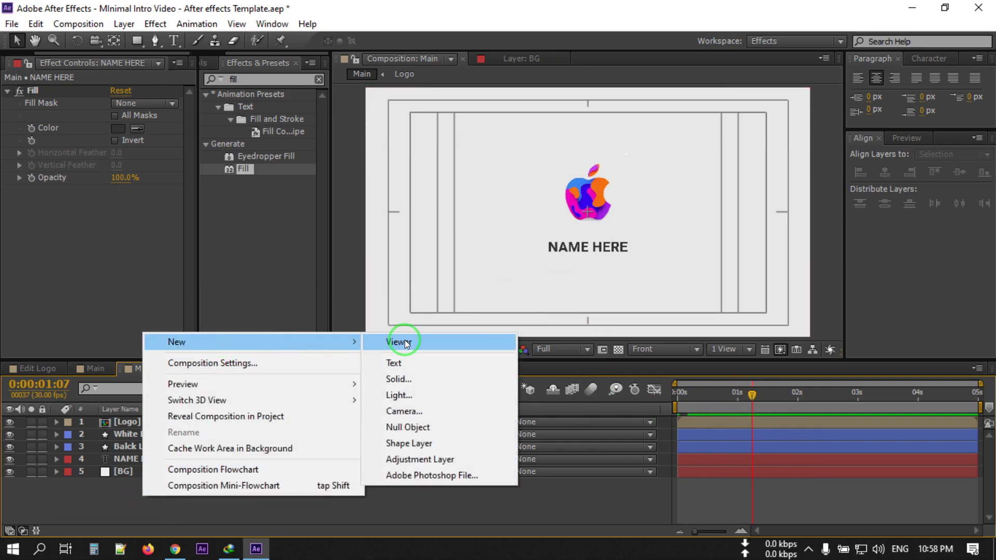
click(414, 366)
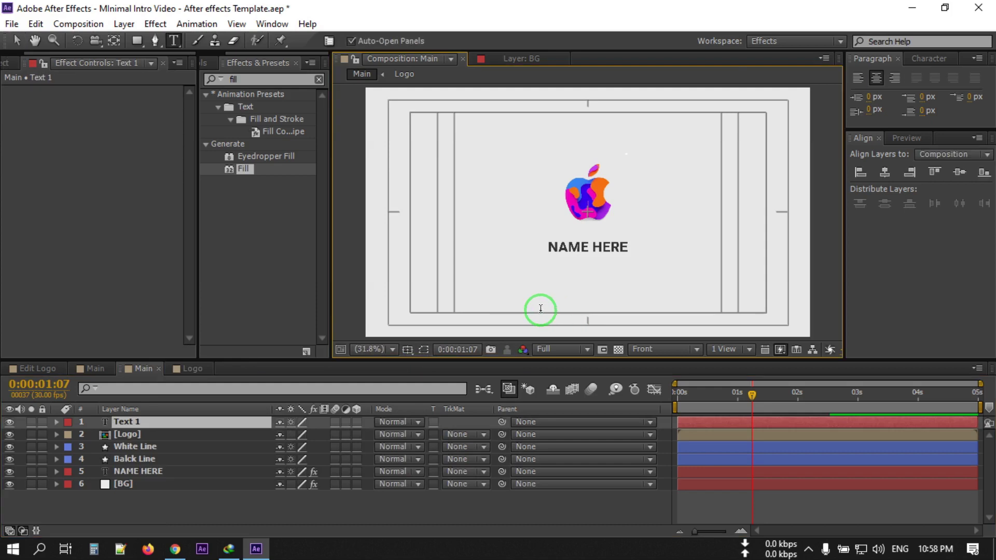
click(494, 296)
key(ctrl+a)
click(914, 57)
drag(871, 116, 852, 116)
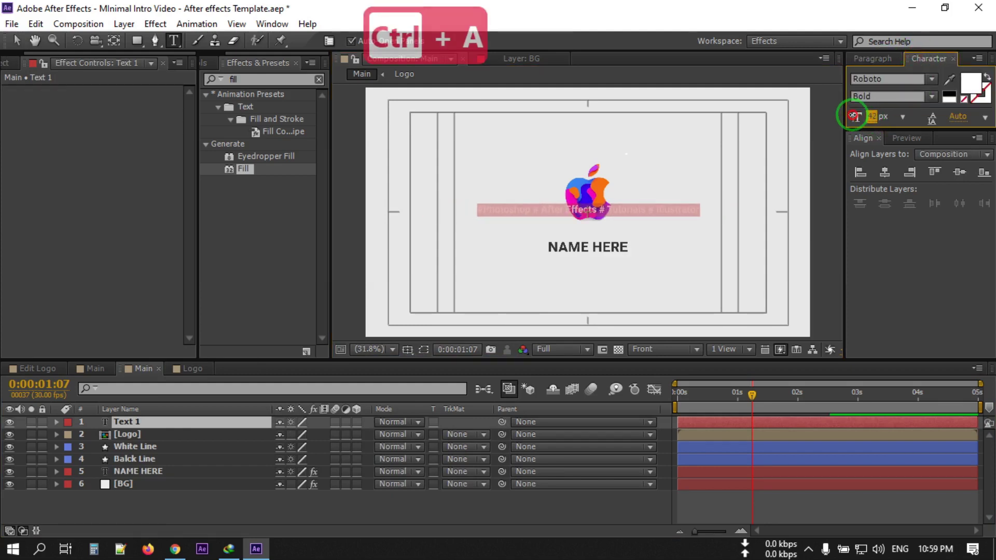
click(652, 280)
drag(652, 280, 643, 342)
click(243, 490)
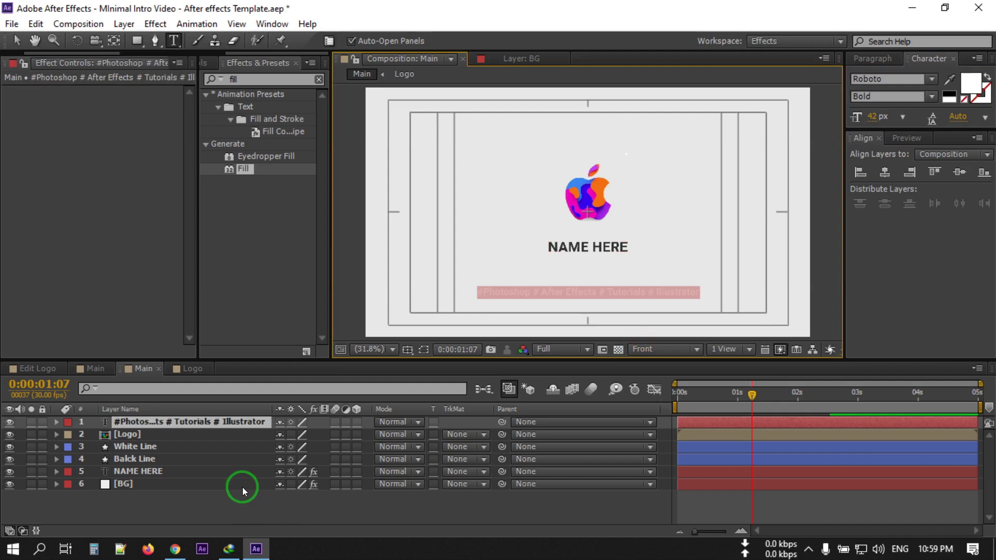
- Try the Light weight on the hashtag text, settling on Roboto Regular
click(917, 96)
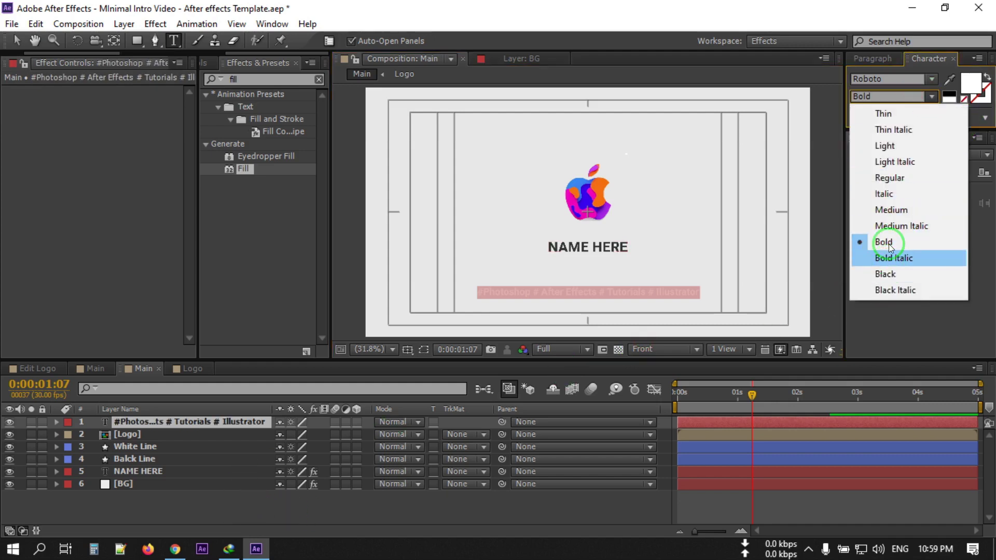
click(889, 145)
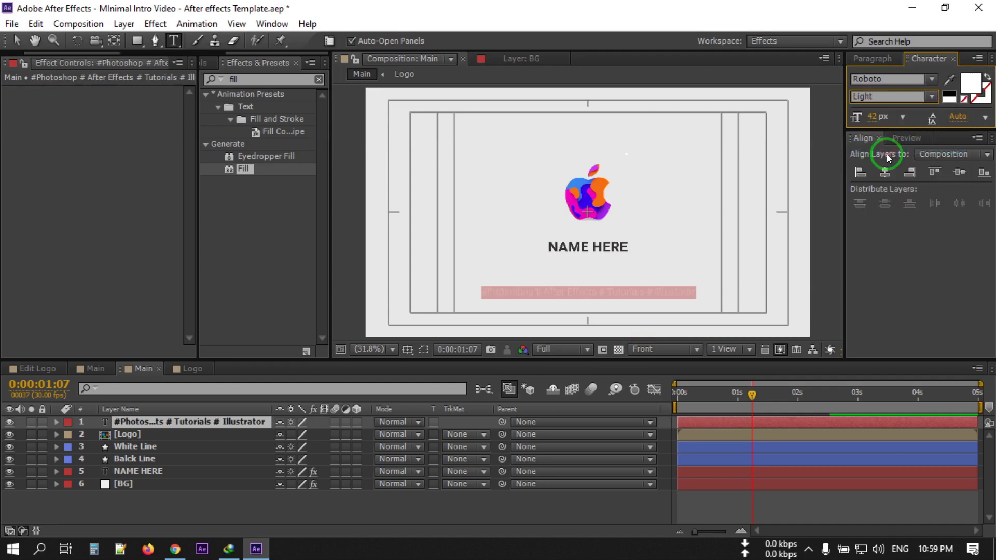
click(912, 99)
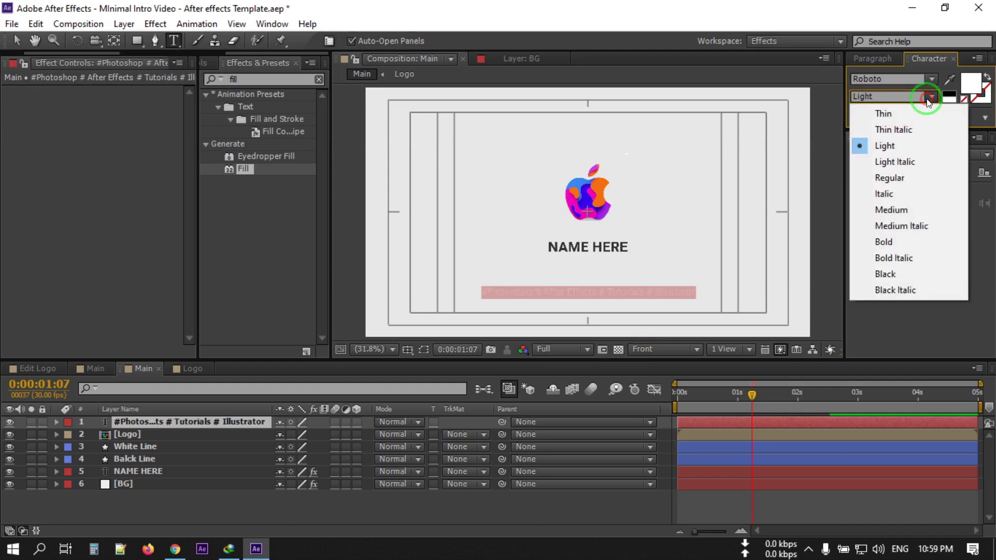
click(897, 178)
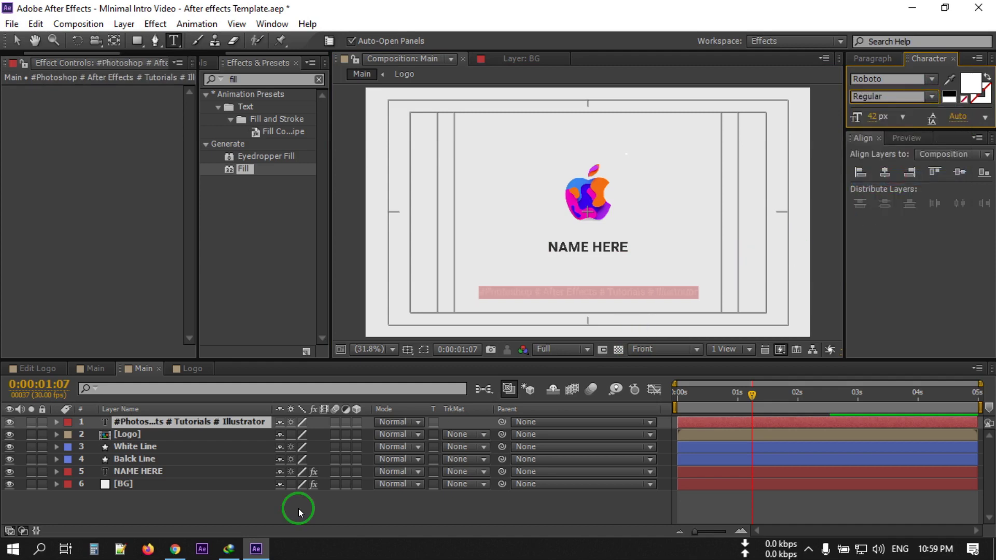
- Duplicate the hashtag text layer and place the copy directly below the original line
click(142, 423)
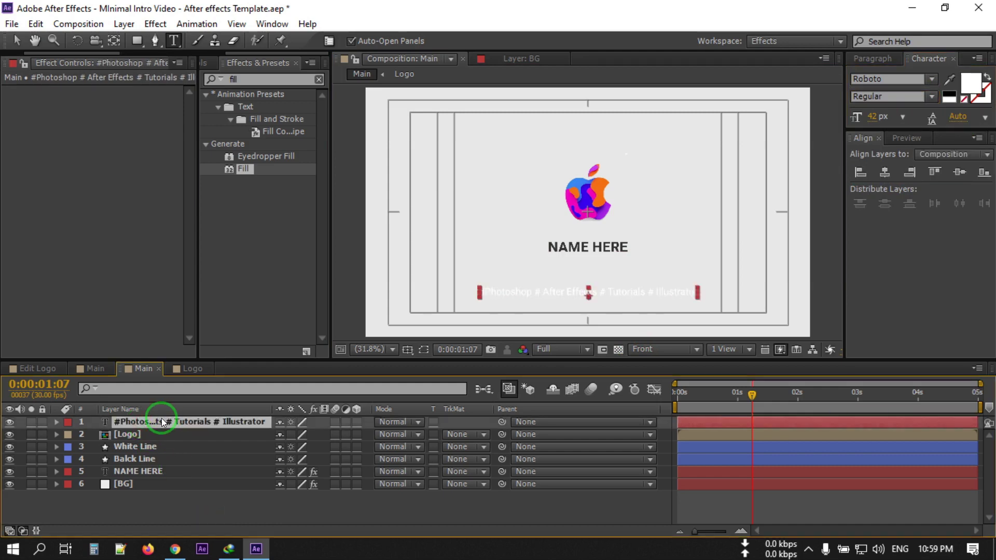
key(ctrl+d)
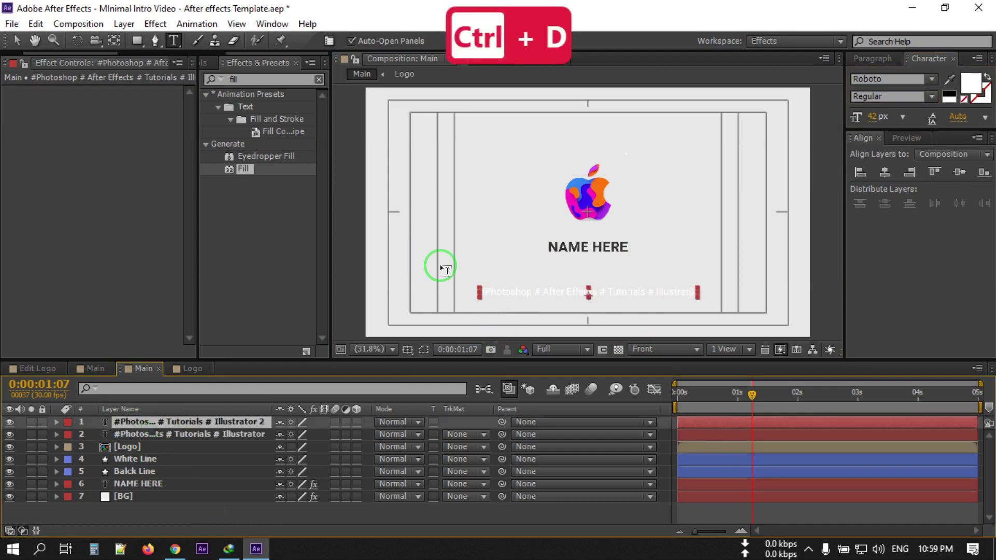
key(v)
click(566, 297)
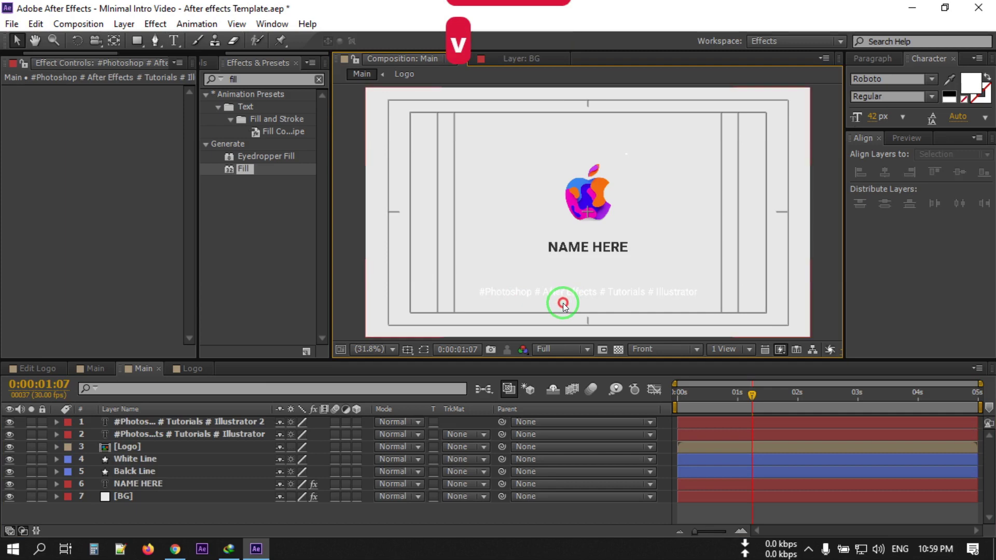
drag(556, 295, 557, 307)
- Replace the duplicated line's text with "Template and Tutorials Home"
click(155, 423)
double_click(154, 423)
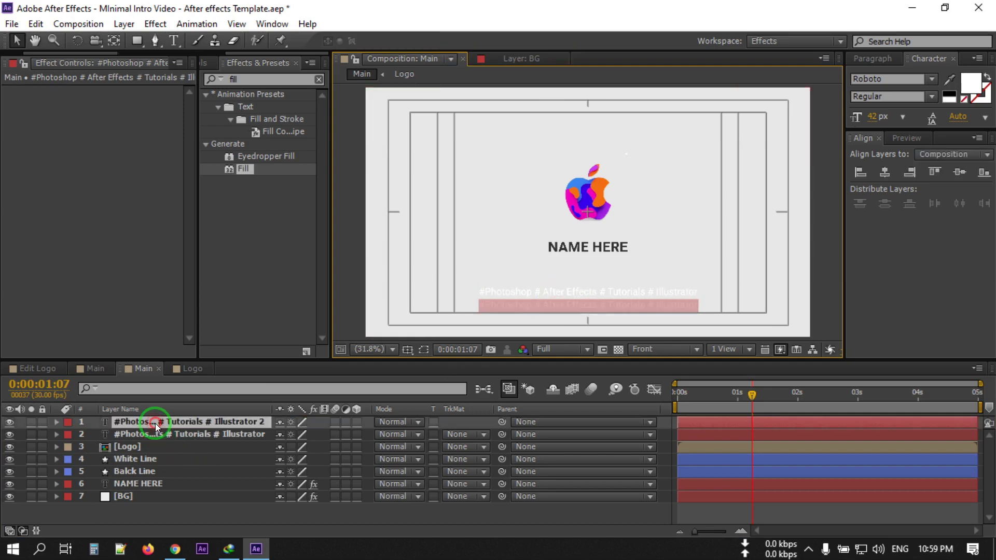
text(Templat)
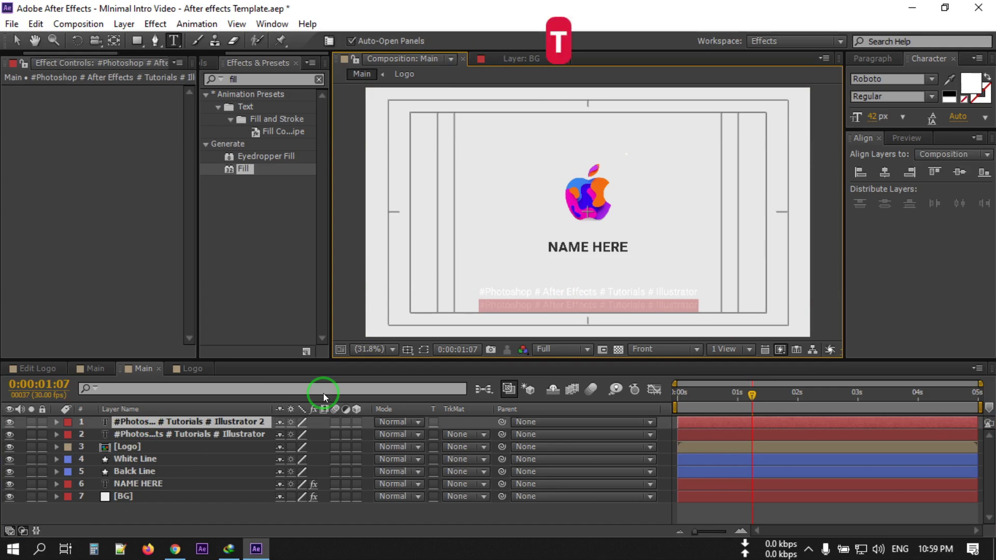
text(e and)
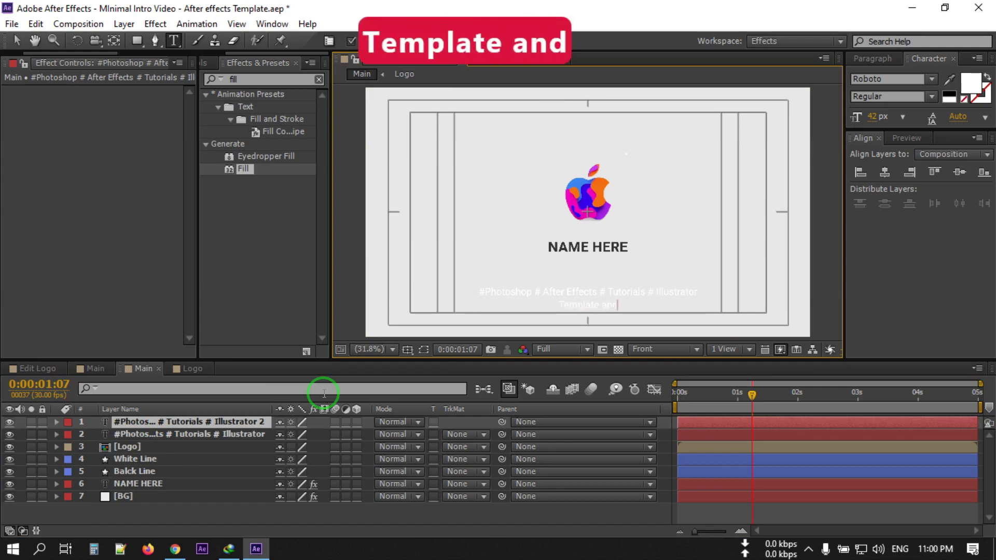
text( Tu)
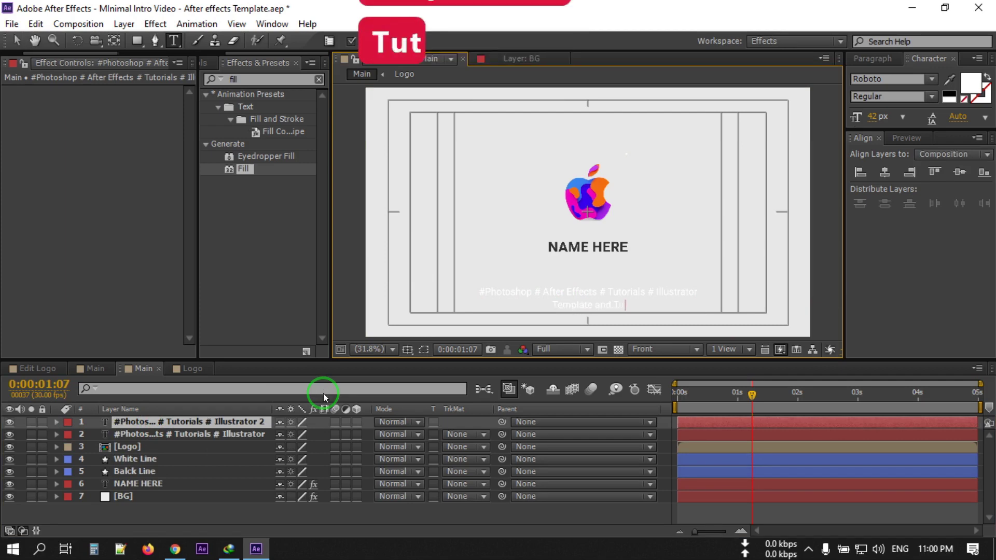
text(torials)
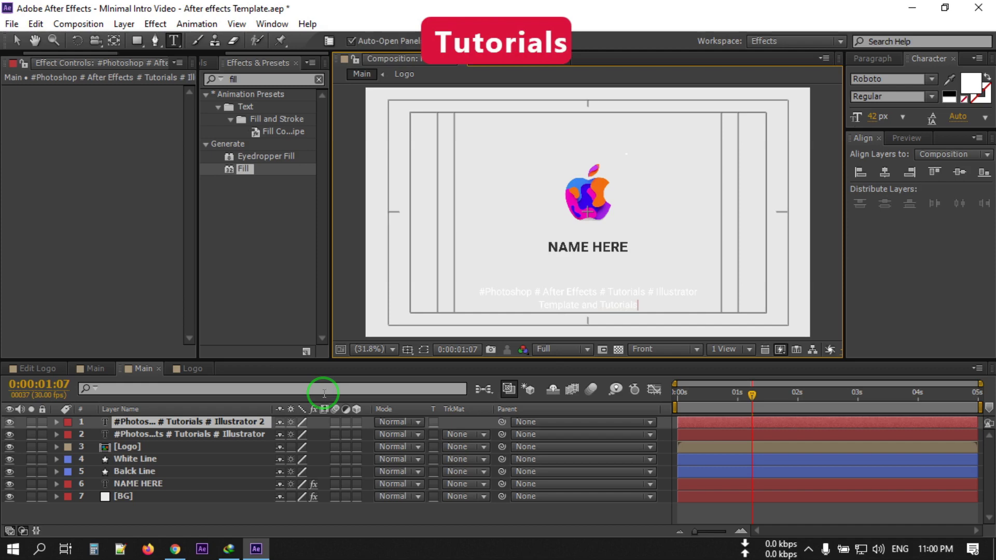
text( Ho)
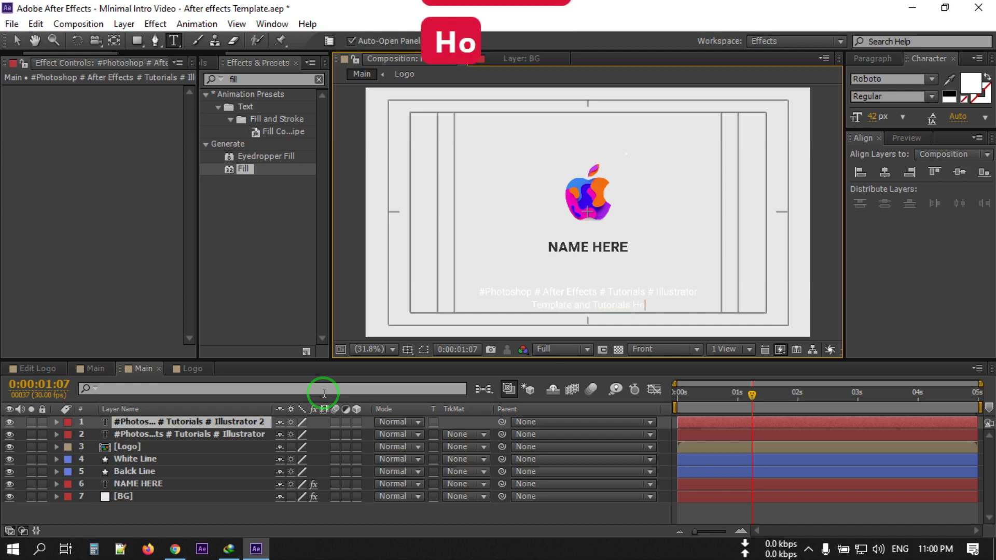
text(me)
- Set the font style of the whole Template and Tutorials Home text to Light
key(ctrl+a)
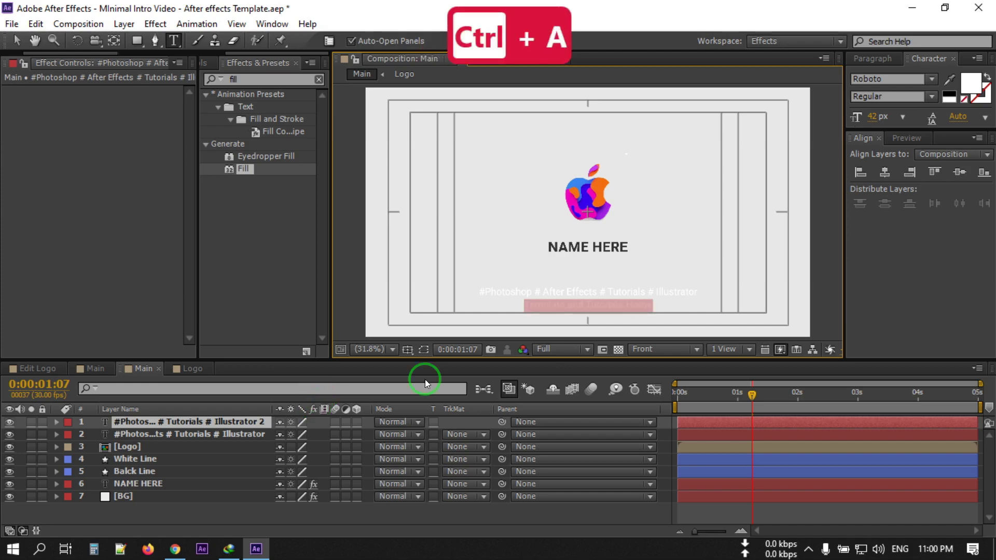
click(929, 97)
click(916, 144)
click(167, 493)
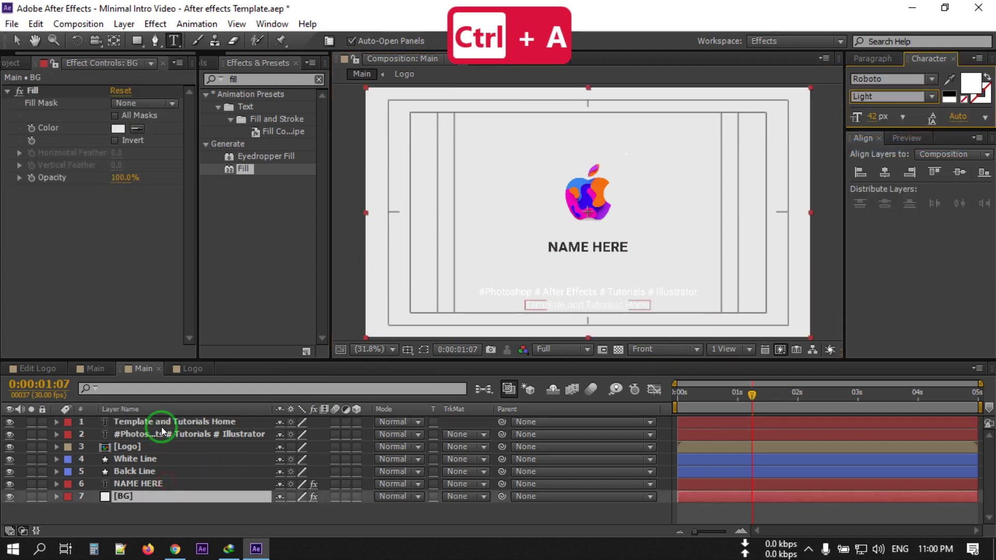
- Apply a Fill effect to the Template and Tutorials Home layer and set its color to dark grey 545454
click(160, 429)
shift+click(160, 423)
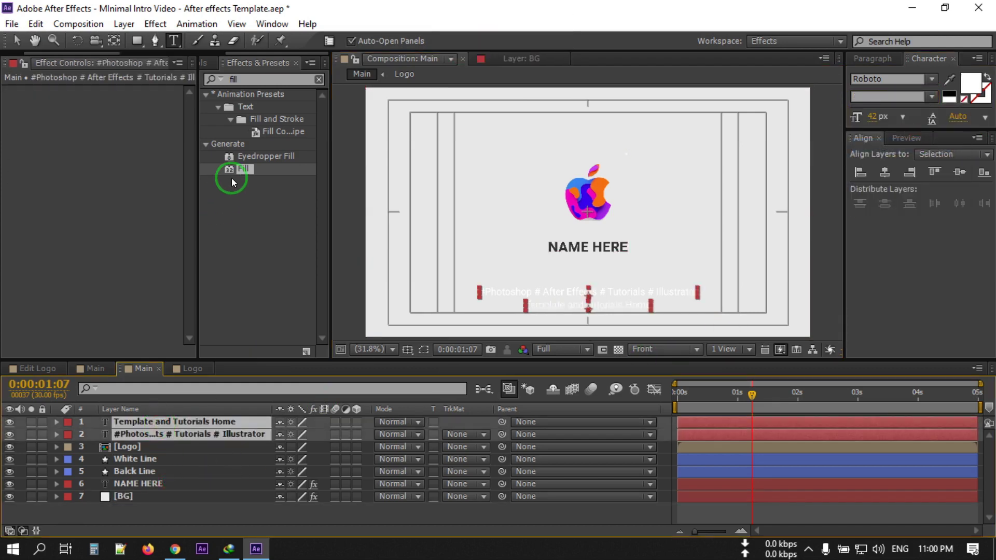
drag(240, 189, 166, 418)
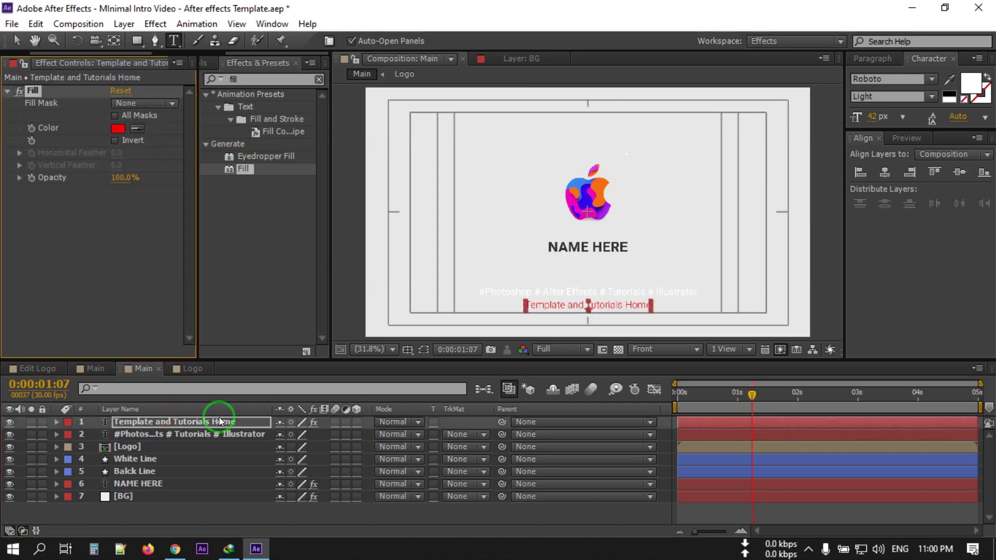
click(111, 129)
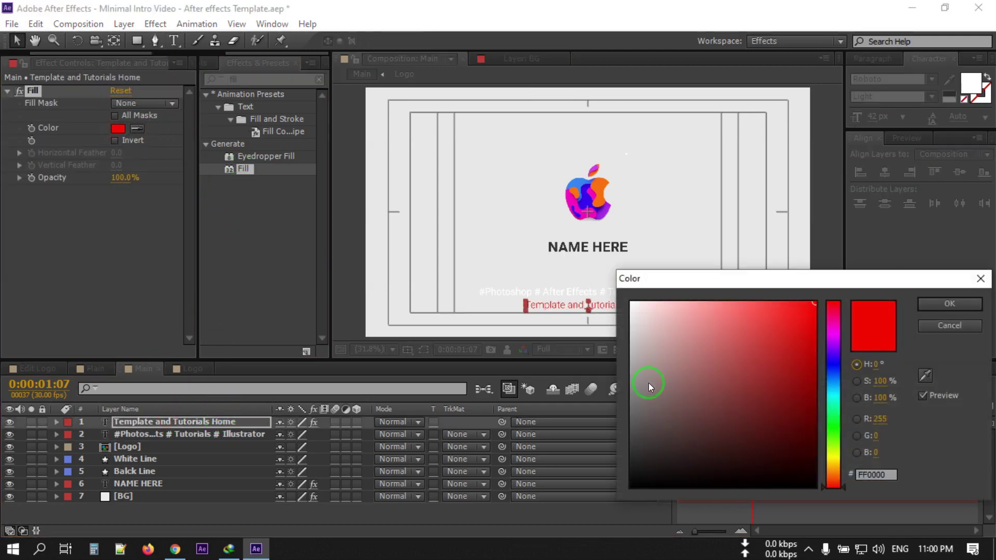
drag(671, 383, 595, 425)
click(966, 319)
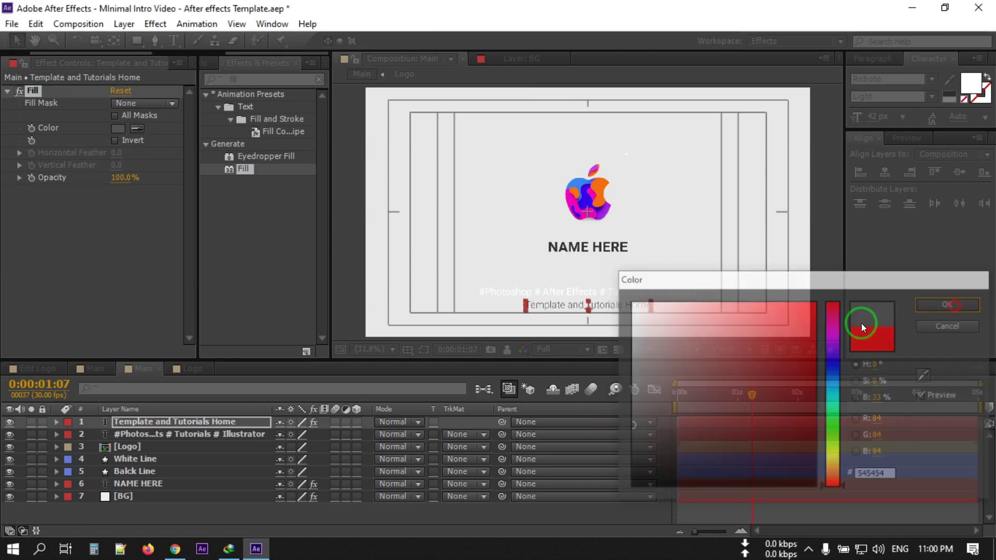
- Paste the copied Fill effect onto the hashtag text layer
click(259, 435)
key(ctrl+v)
click(510, 506)
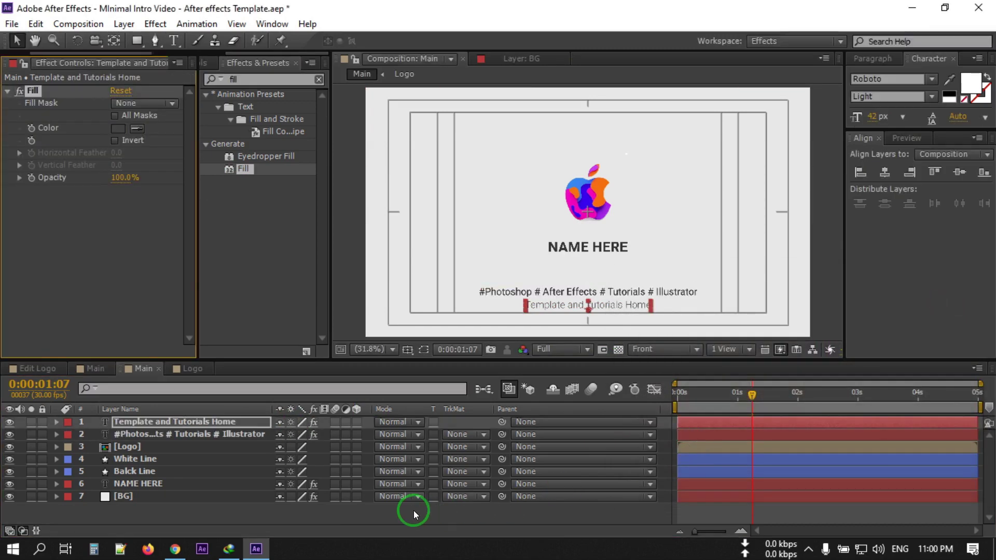
- Pre-compose the Template and Tutorials Home and hashtag text layers as "Bottom Texts"
click(146, 421)
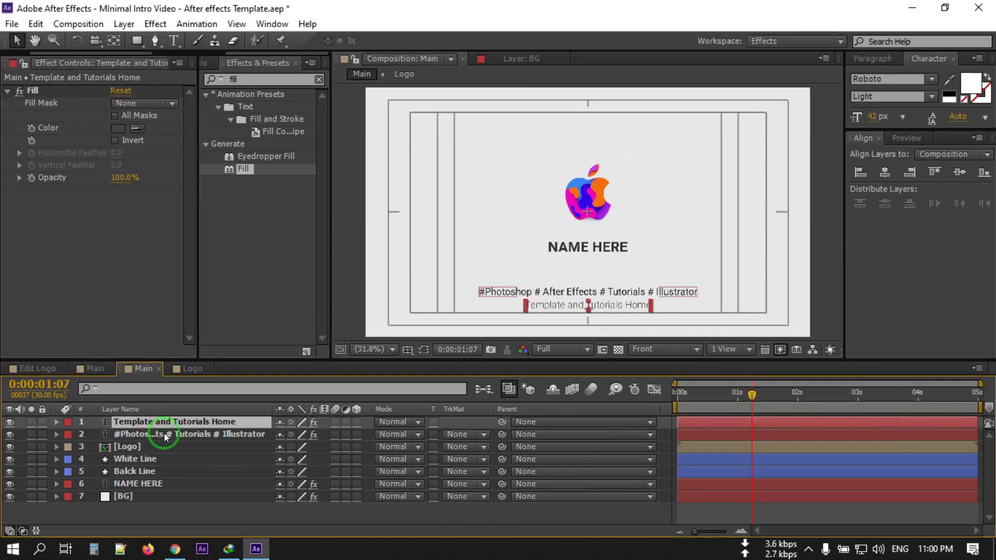
shift+click(191, 435)
right_click(177, 429)
click(250, 445)
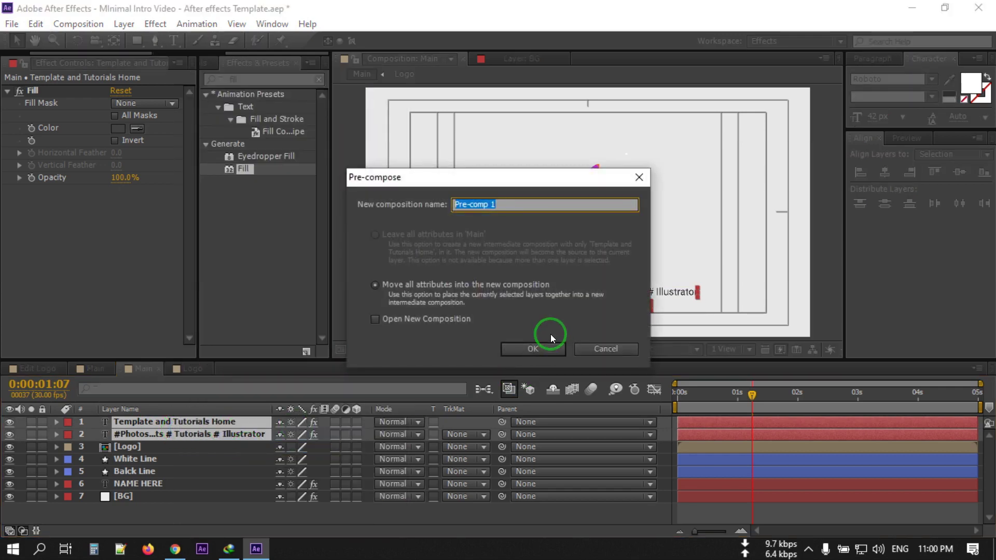
text(Bottom)
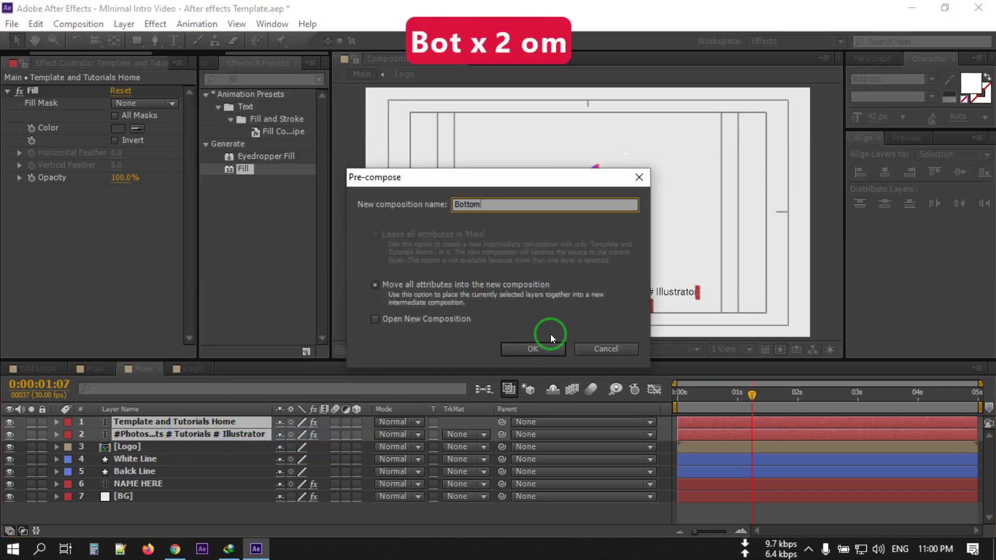
text( Text)
key(Return)
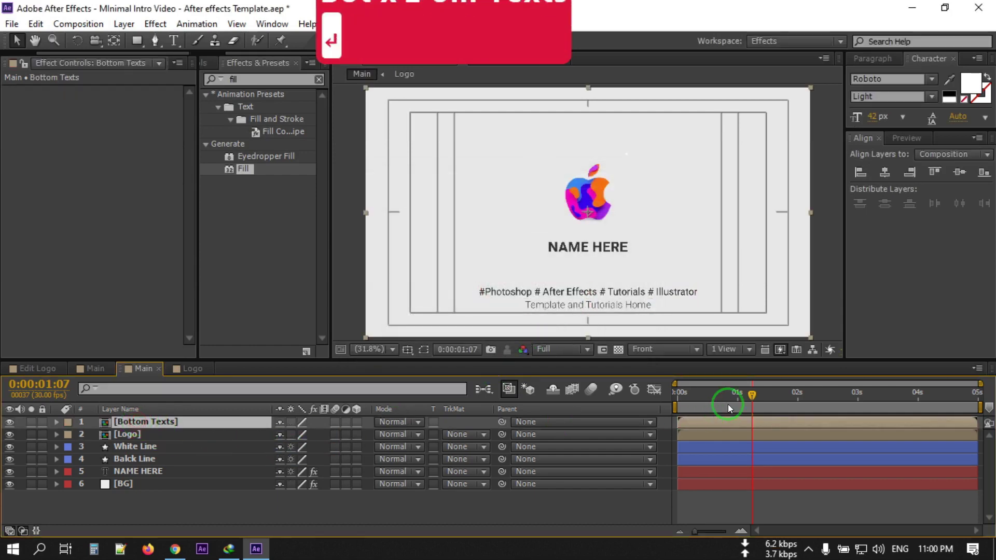
- Keyframe the Bottom Texts opacity from 0% at 0:00:01:07 to 100% at 0:00:01:13
mouse_move(749, 400)
mouse_down()
mouse_move(707, 400)
mouse_move(751, 405)
mouse_up()
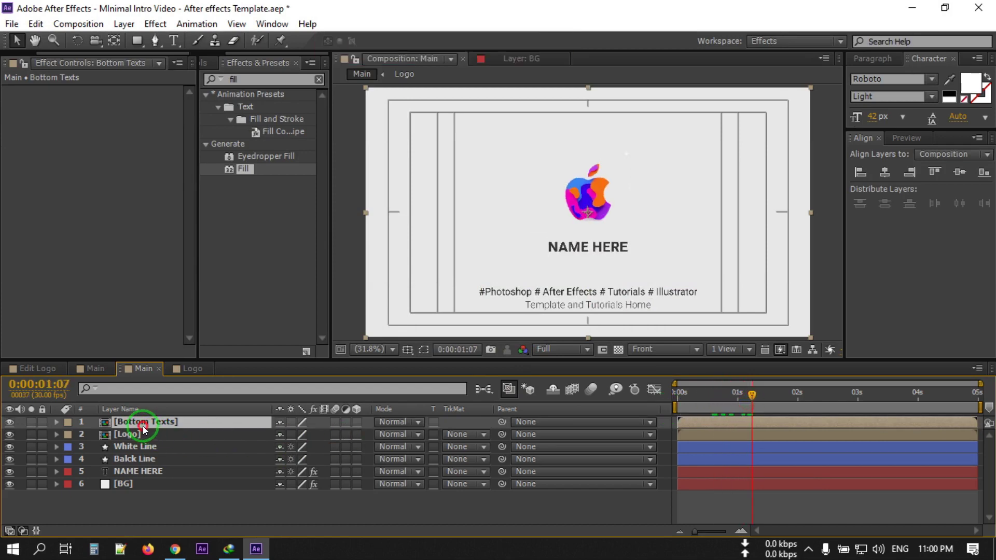
key(t)
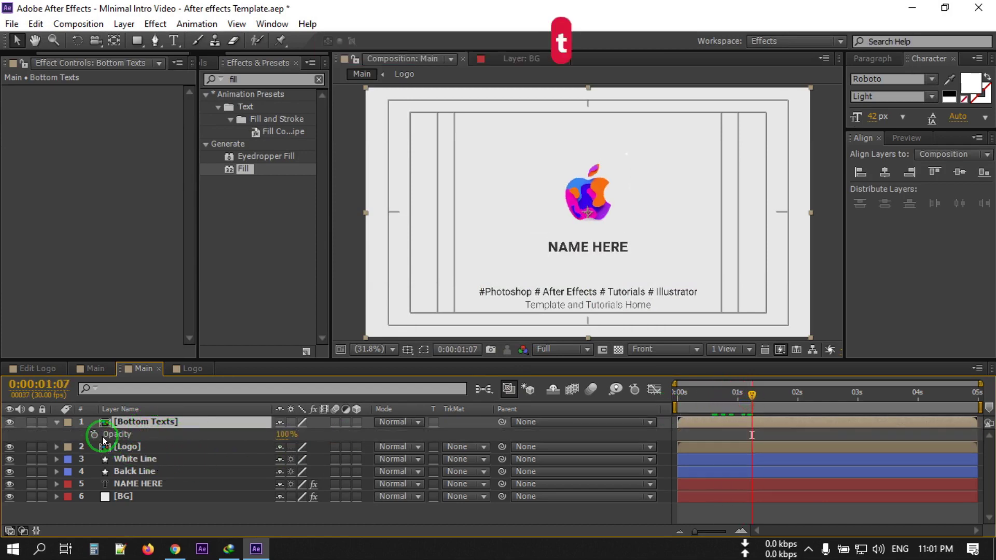
click(94, 434)
drag(282, 434, 120, 433)
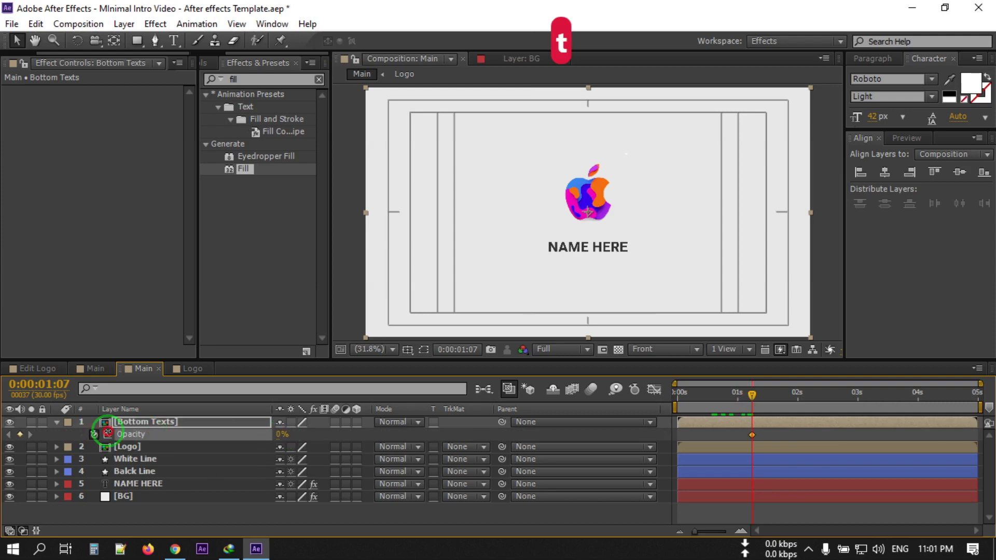
drag(753, 394, 764, 395)
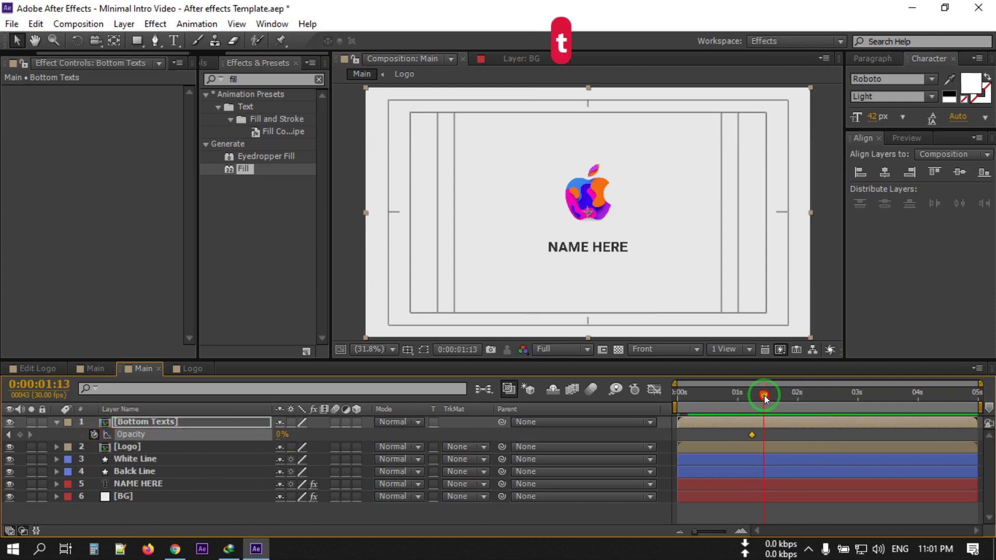
click(443, 436)
click(282, 441)
drag(279, 434, 678, 451)
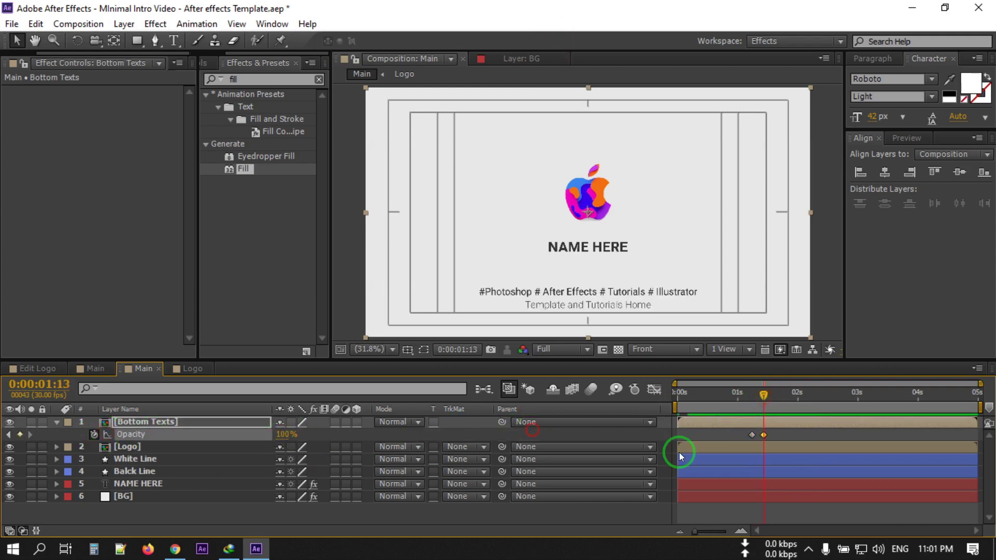
- Apply Easy Ease to the Bottom Texts opacity keyframes and preview the intro
right_click(752, 439)
mouse_move(760, 426)
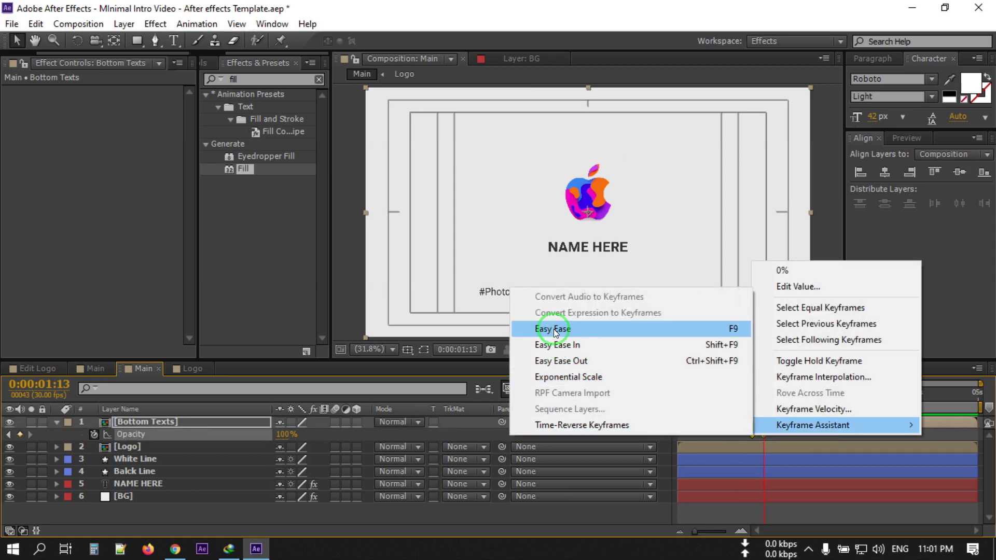
click(553, 329)
click(791, 426)
key(KP_0)
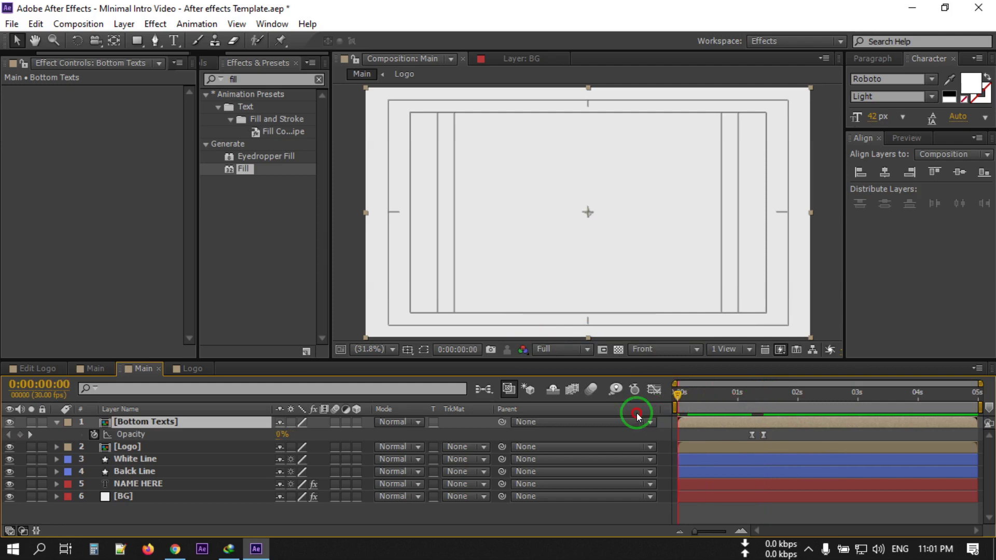
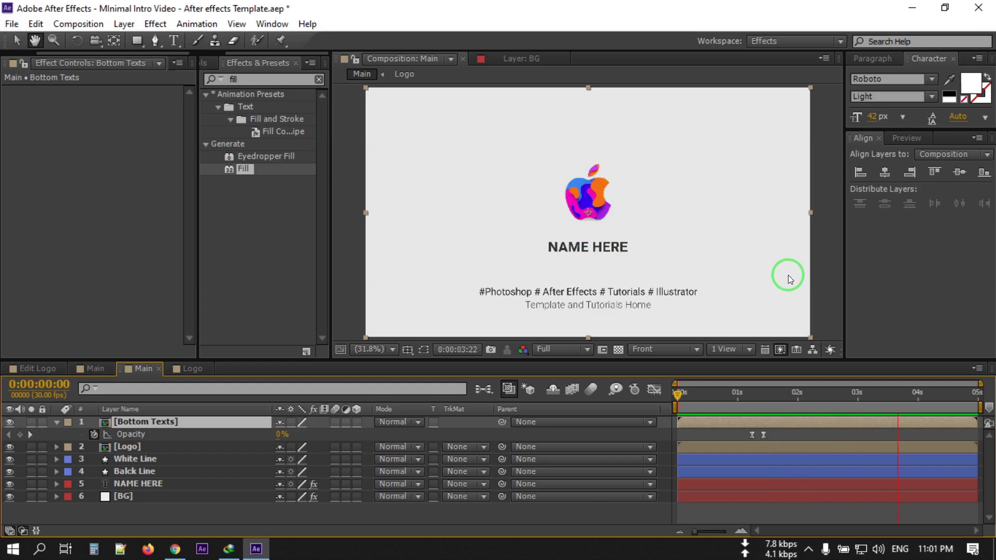
- Park the playhead at 0:00:01:13 and add the Main composition to the render queue
drag(972, 402, 764, 406)
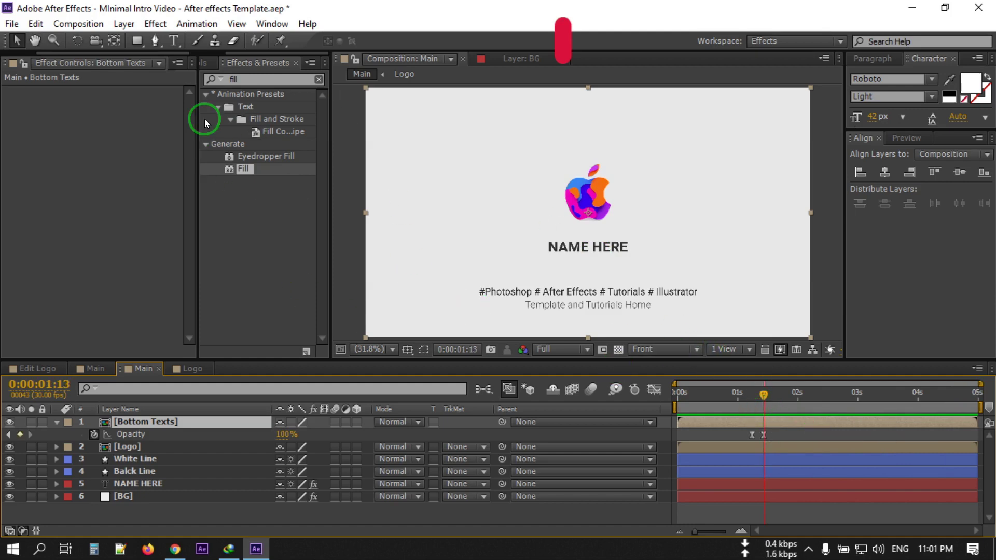
click(79, 24)
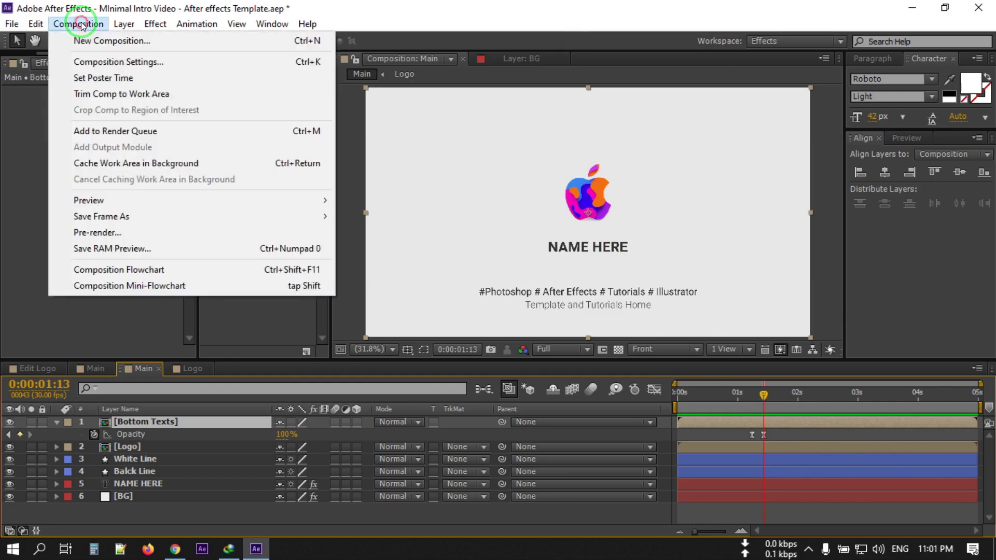
click(118, 132)
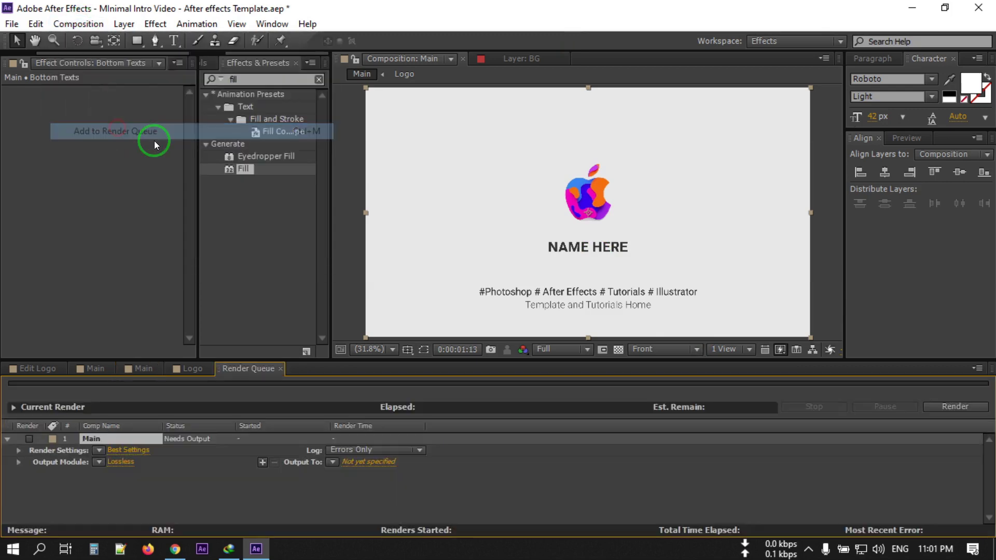
- Set the Main render's output module format to QuickTime with the H.264 video codec
click(119, 462)
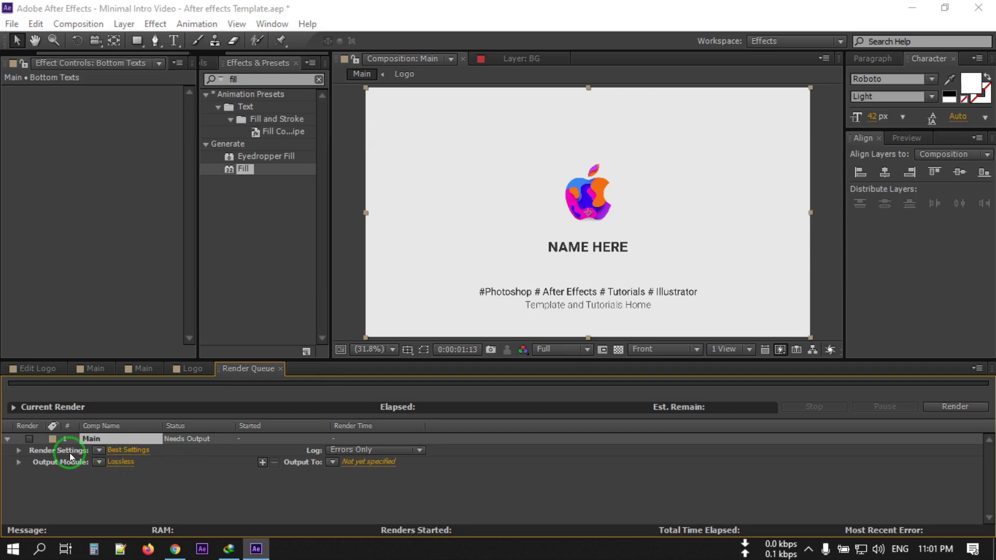
click(431, 99)
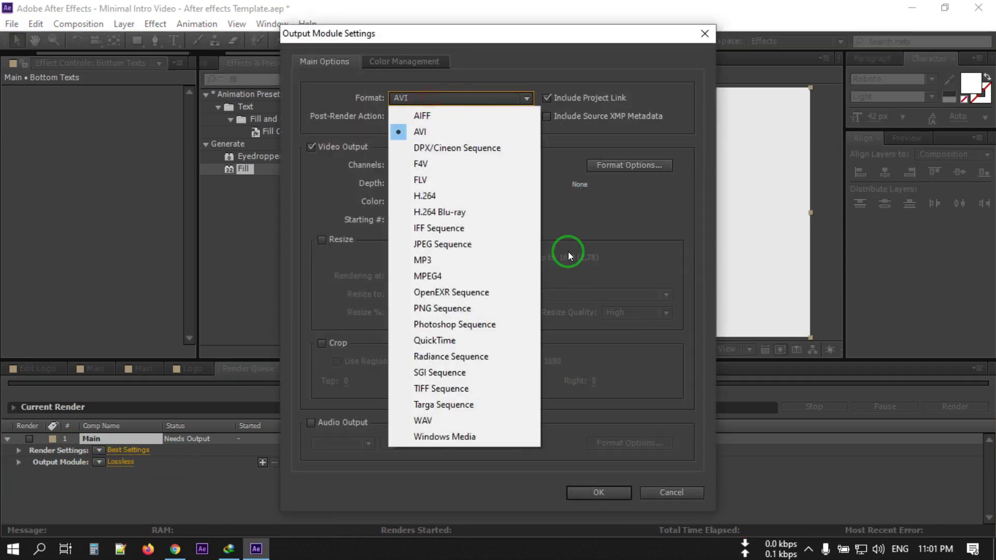
click(444, 340)
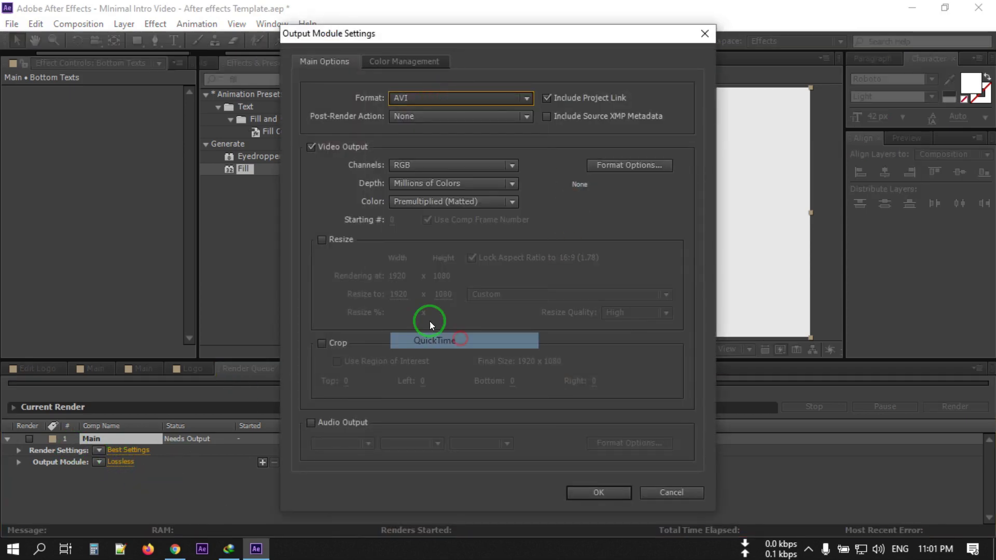
click(593, 165)
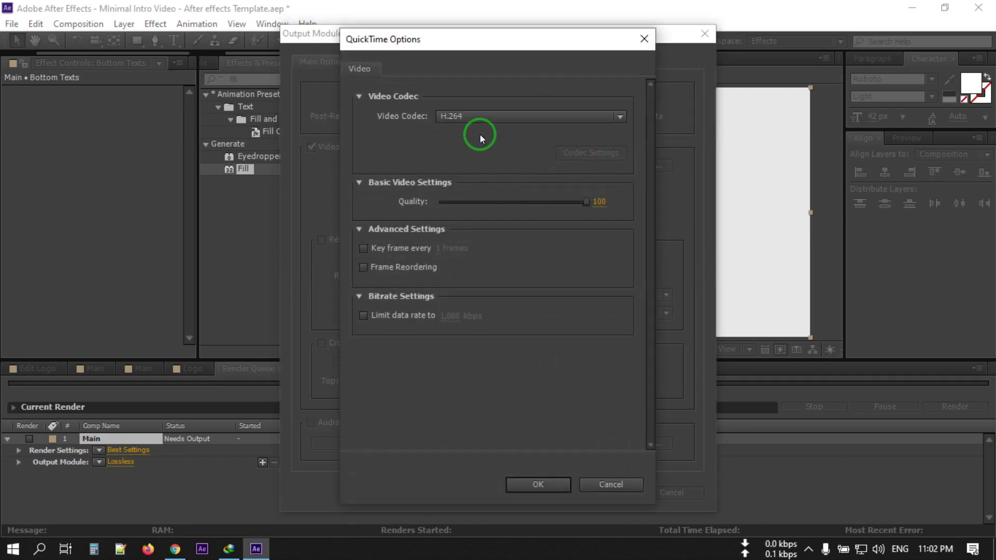
click(464, 116)
click(669, 304)
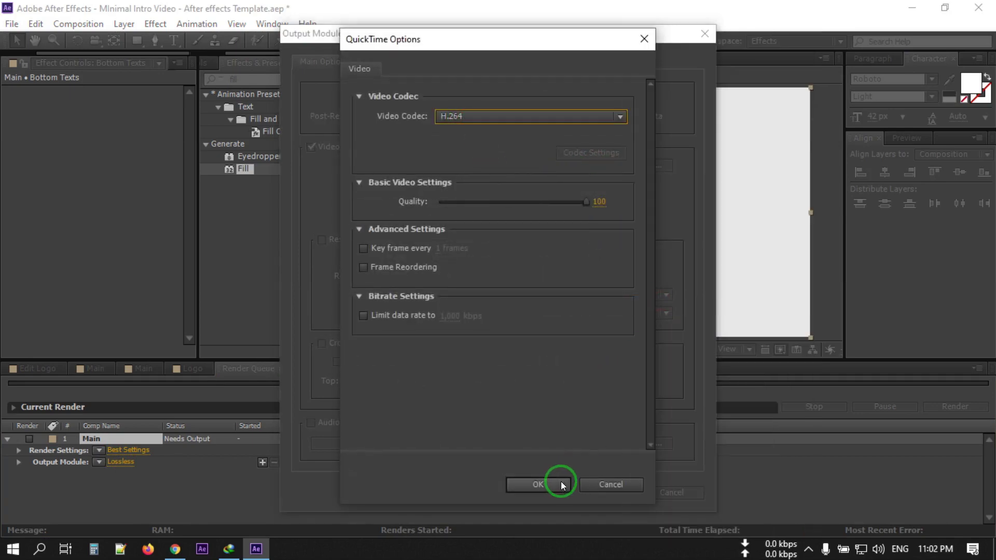
click(555, 481)
- Keep the output channels at RGB, accept the module settings, and set the output file to Main.mov in the New Intro folder
click(405, 166)
click(421, 183)
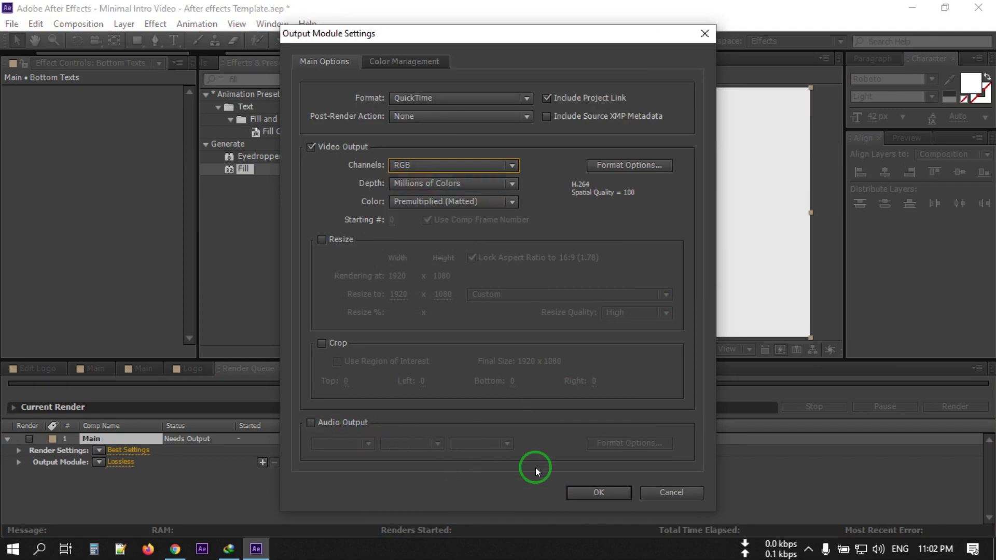
click(597, 492)
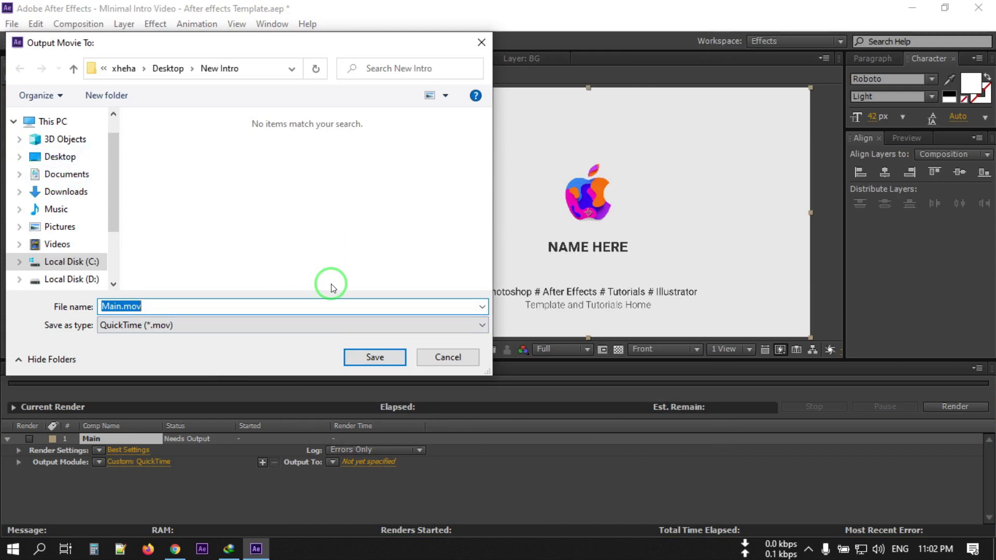
click(378, 357)
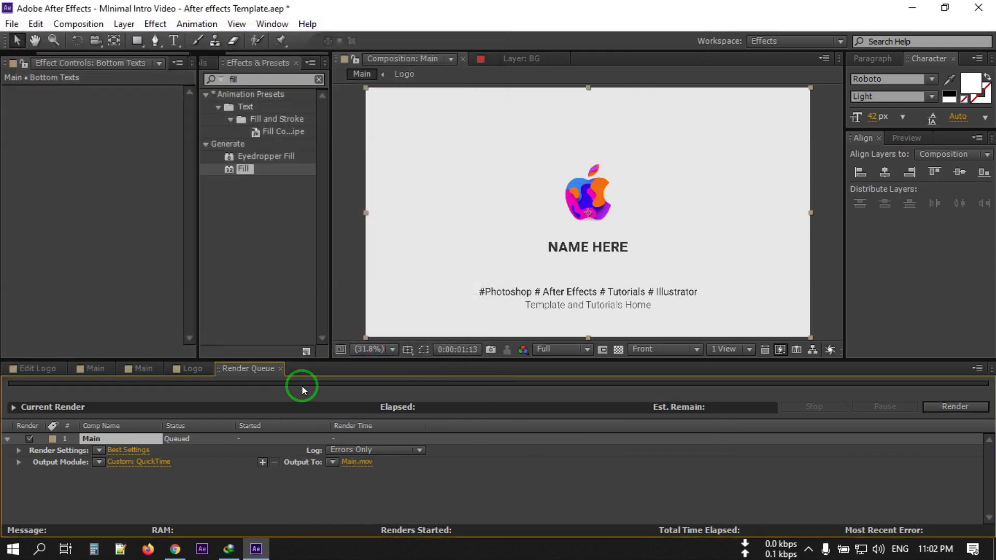